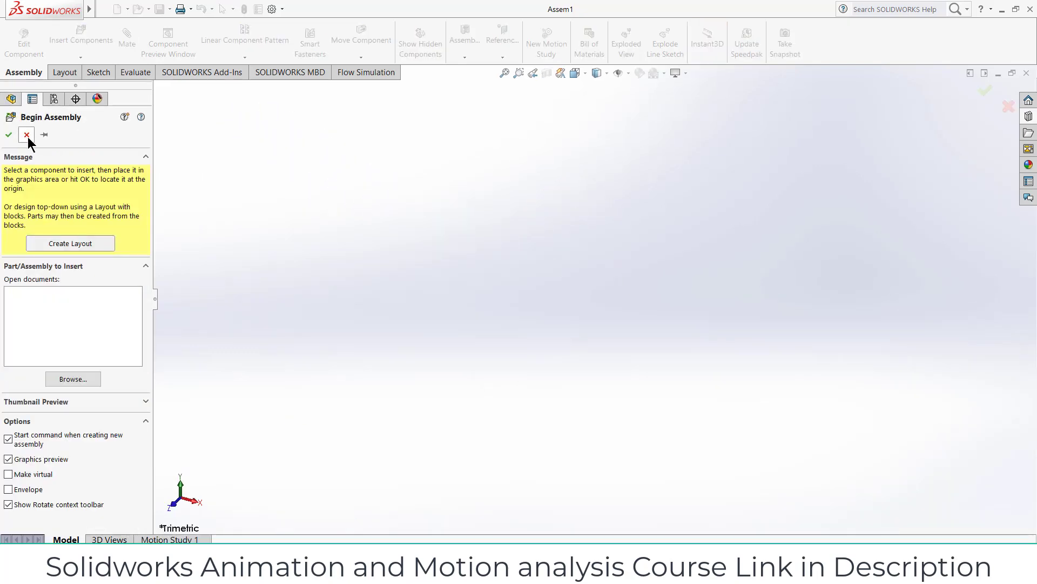
- Load the Toolbox add-in and browse to ANSI Metric > Power Transmission > Gears
click(26, 134)
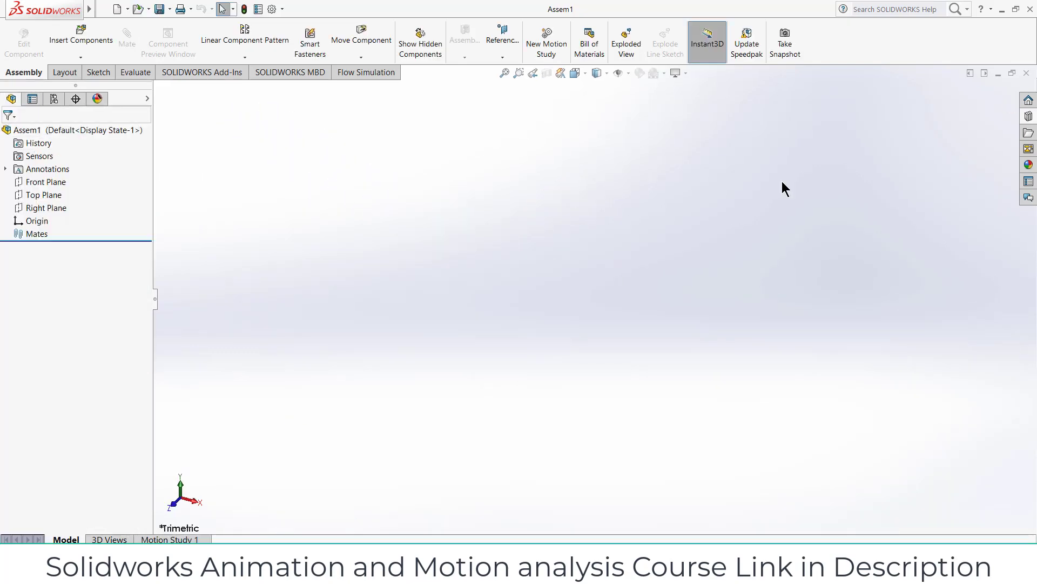
click(1028, 116)
click(891, 120)
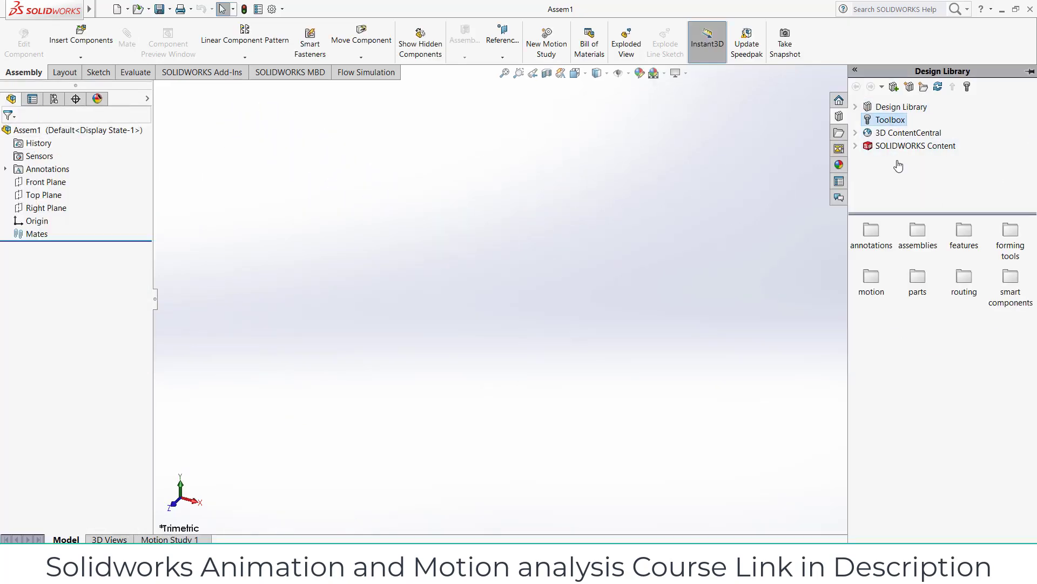
click(941, 347)
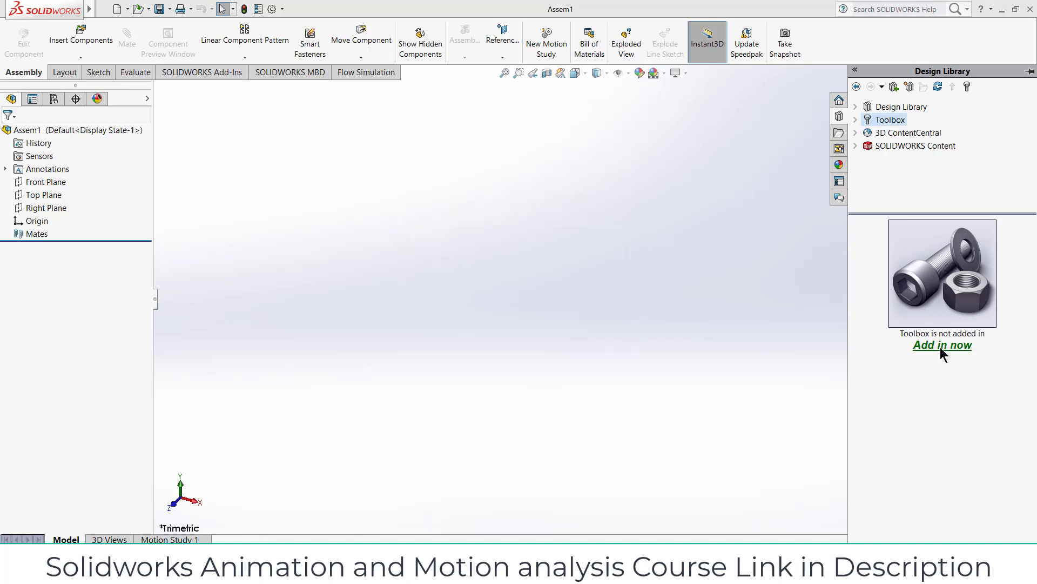
double_click(881, 356)
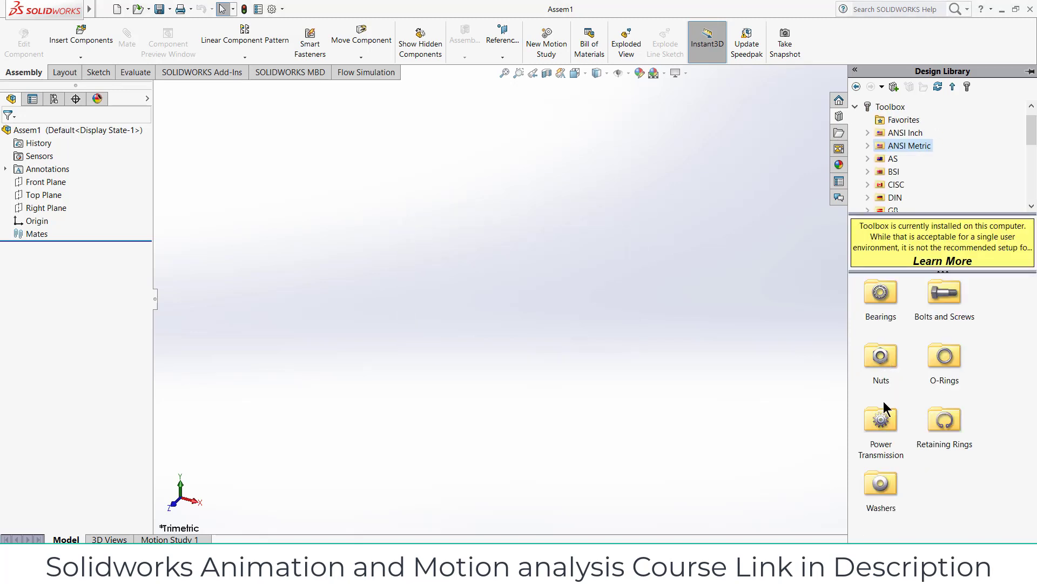
double_click(885, 420)
click(880, 293)
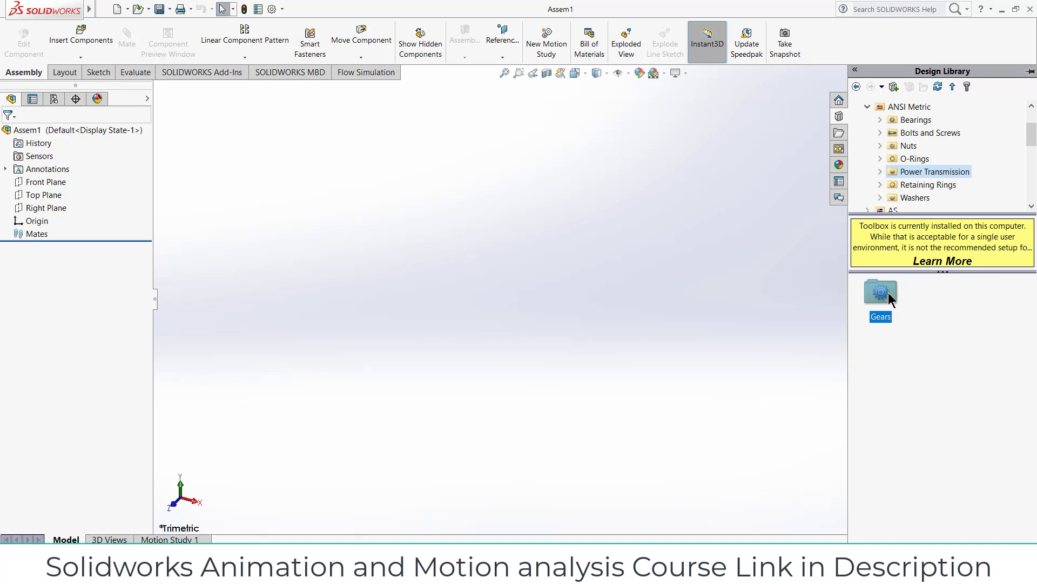
double_click(882, 293)
- Place a Rack (Spur Rectangular) with face width and pitch height 10
drag(880, 357, 693, 291)
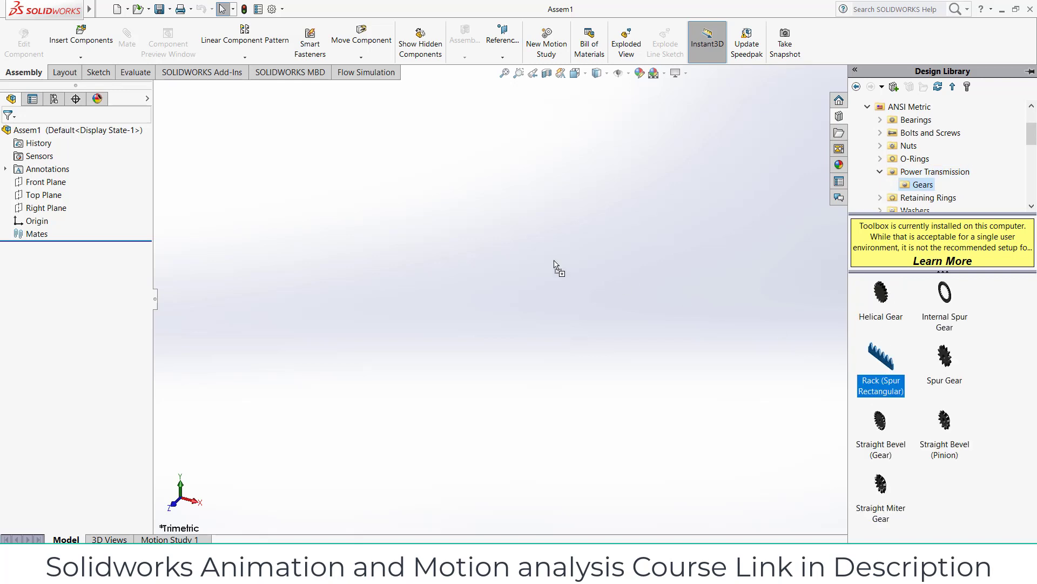
drag(557, 263, 553, 261)
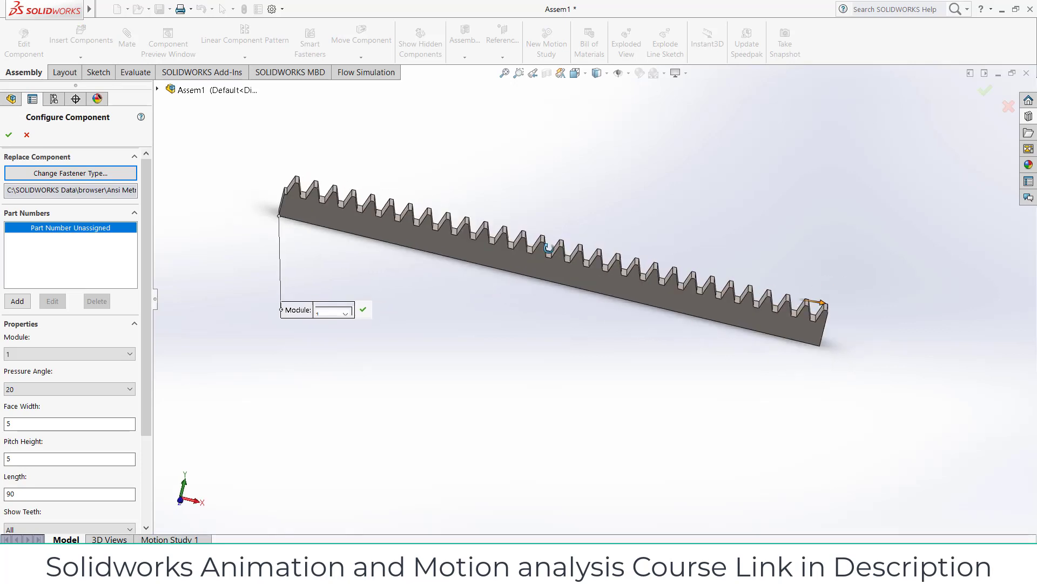
middle_drag(548, 247, 476, 302)
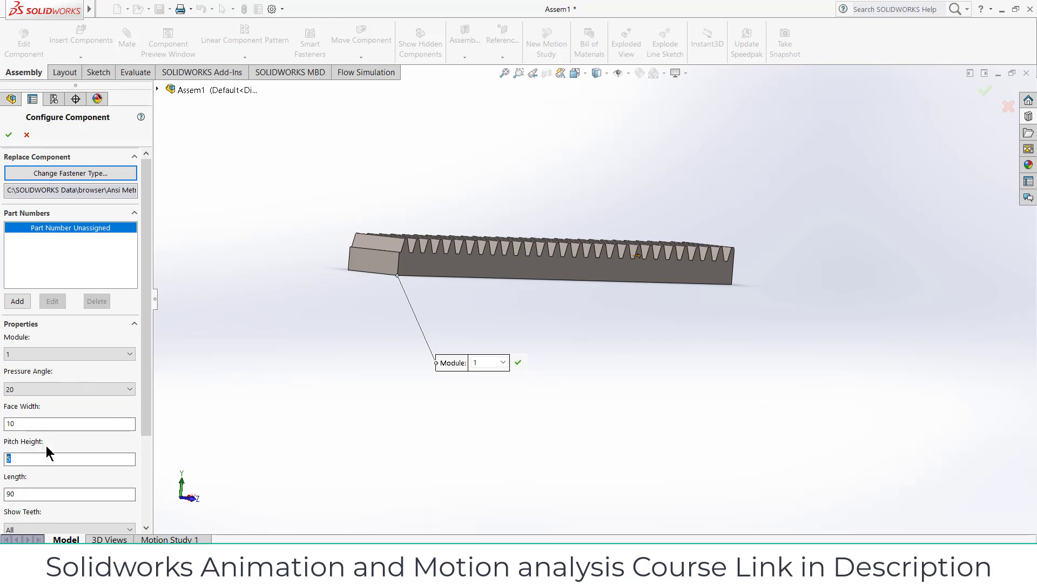
text(10)
middle_drag(431, 234, 377, 241)
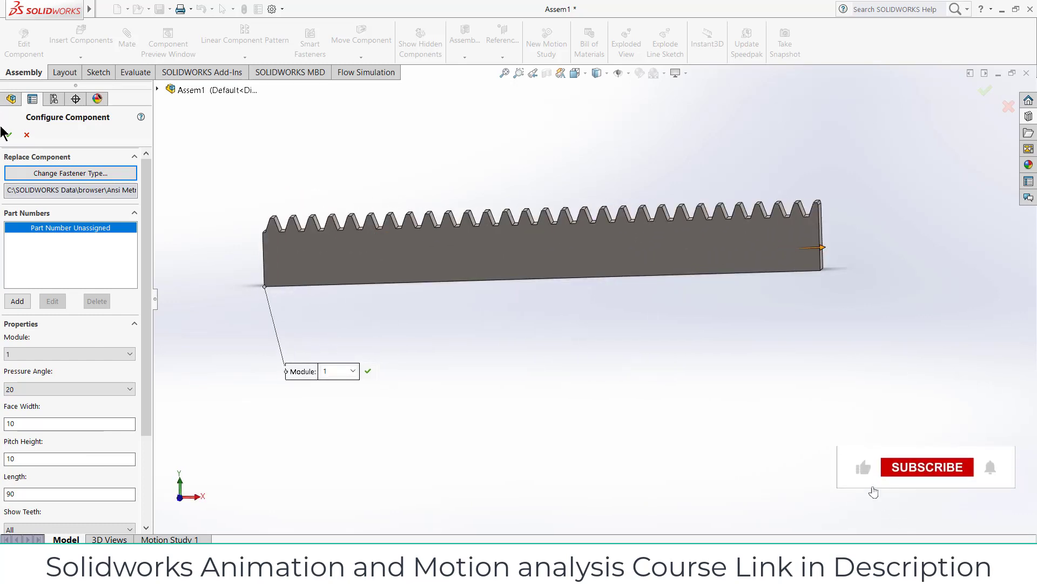
key(Return)
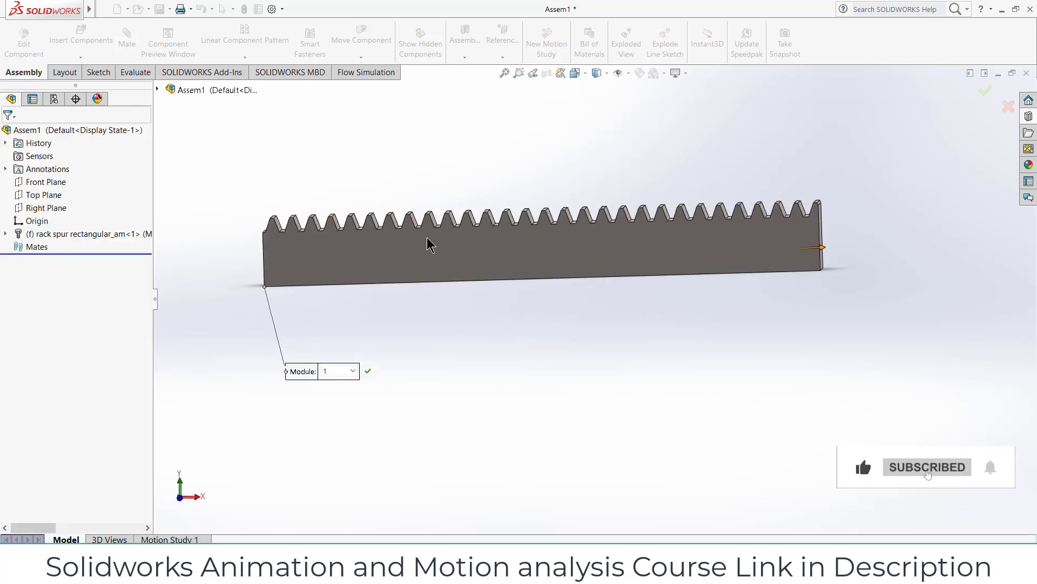
- Convert the rack's side face edges into sketch entities
click(9, 134)
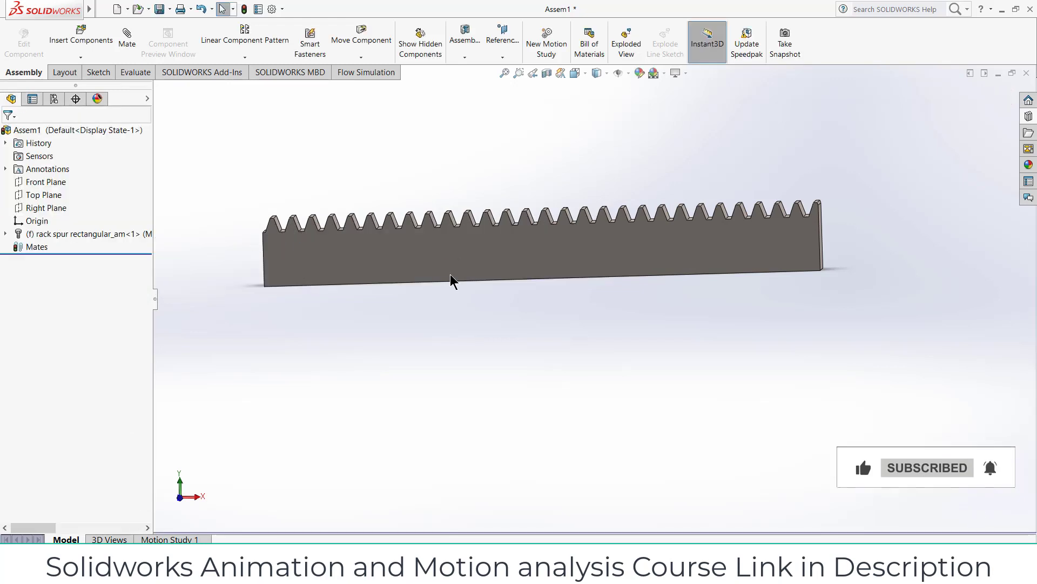
click(479, 238)
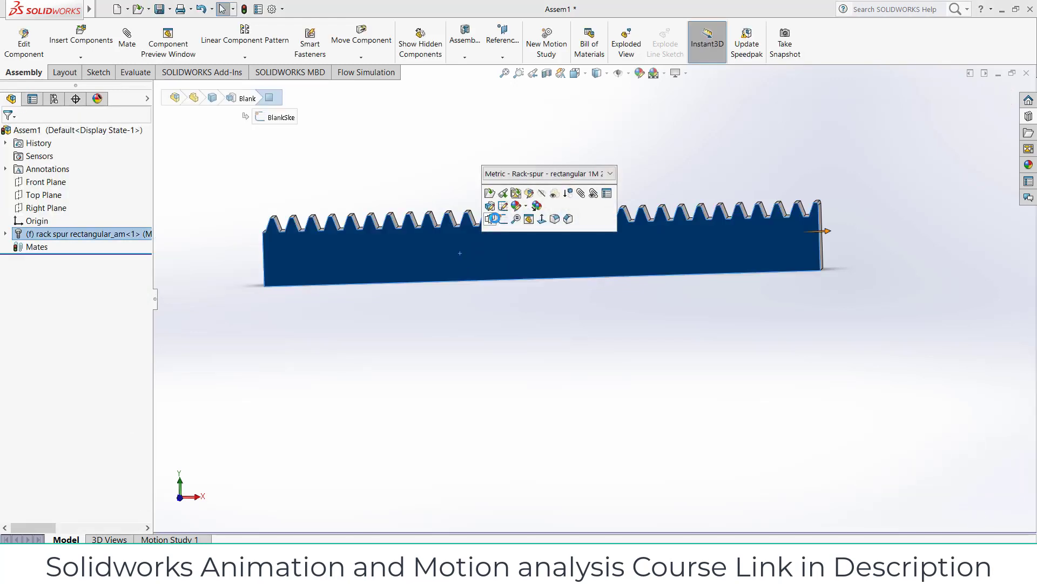
click(502, 219)
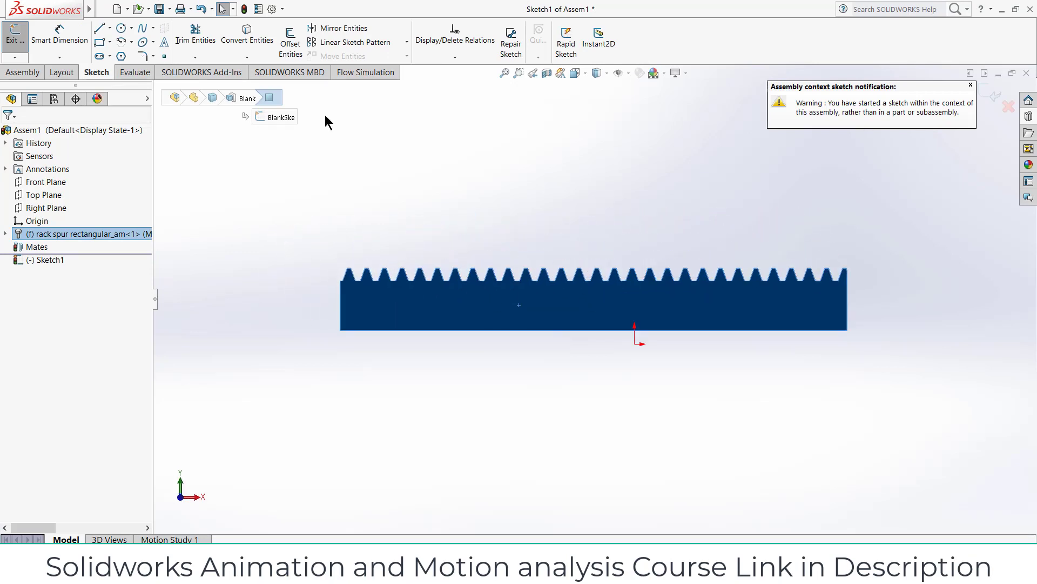
click(250, 31)
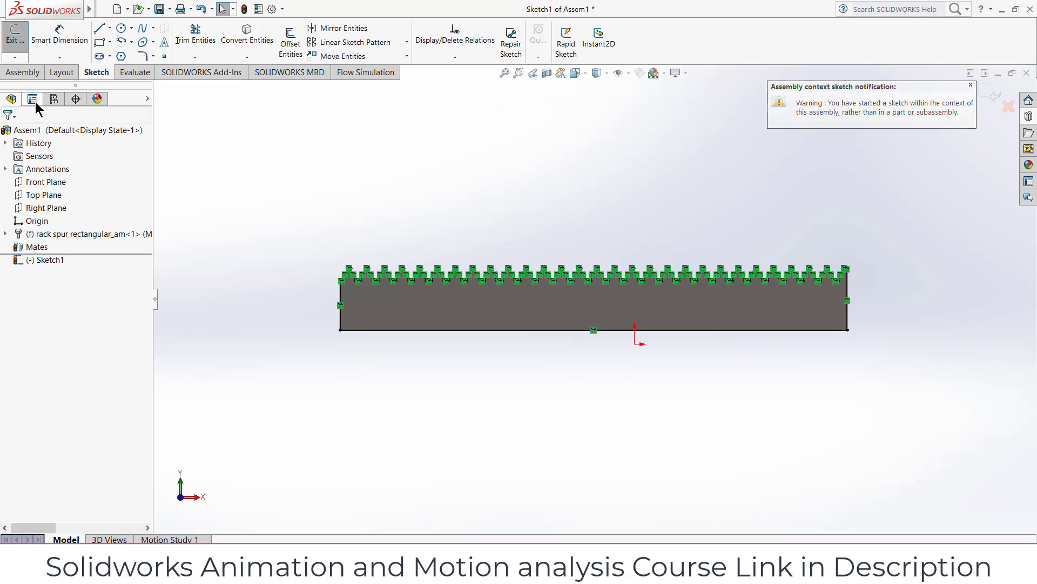
- Copy all the converted sketch entities and create a new part document
key(ctrl+a)
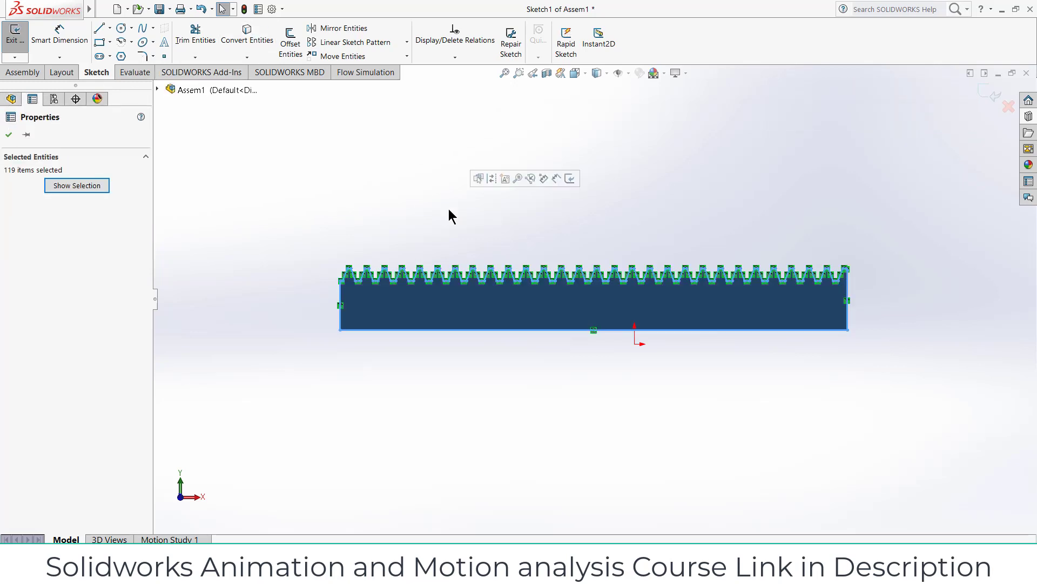
key(ctrl+c)
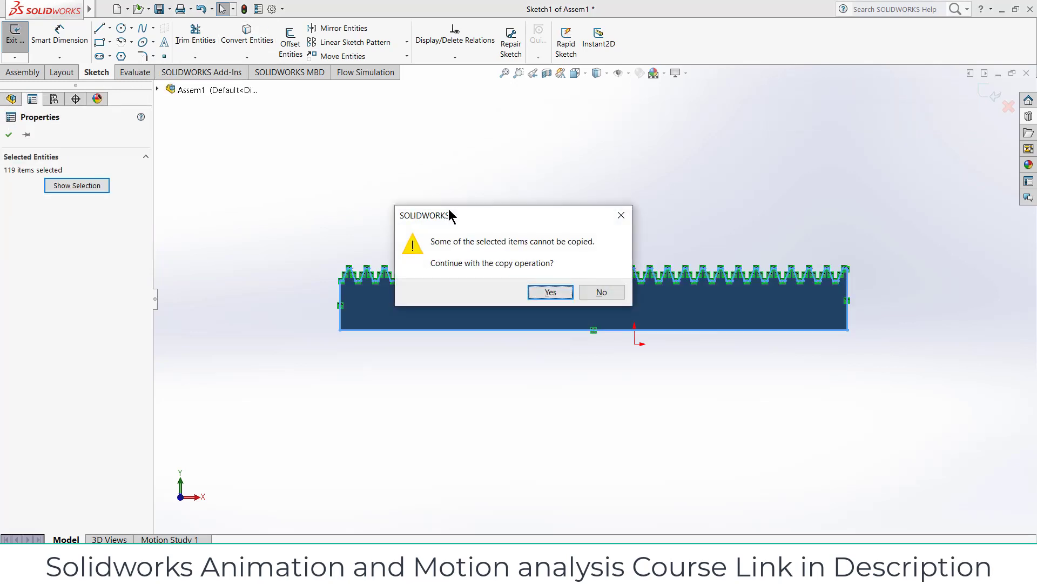
click(545, 292)
click(118, 9)
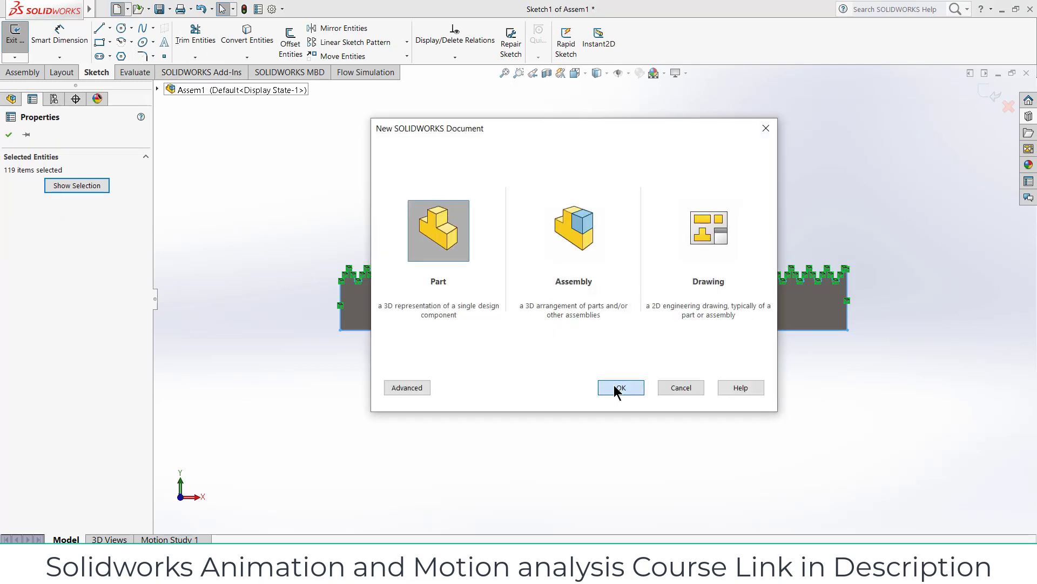
click(616, 387)
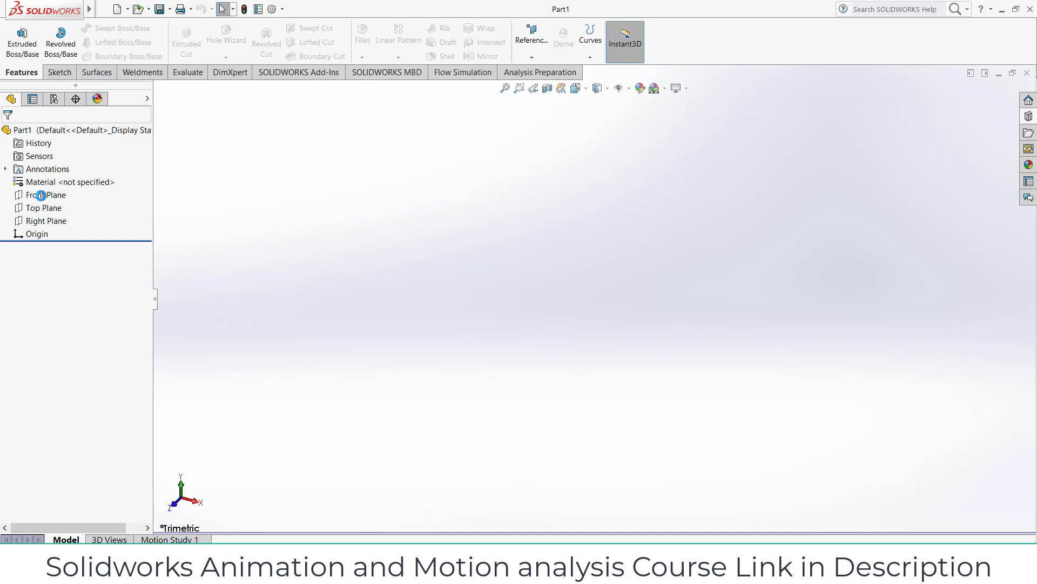
- Paste the rack profile onto the Front Plane and extrude it 20 mm
click(41, 196)
click(73, 180)
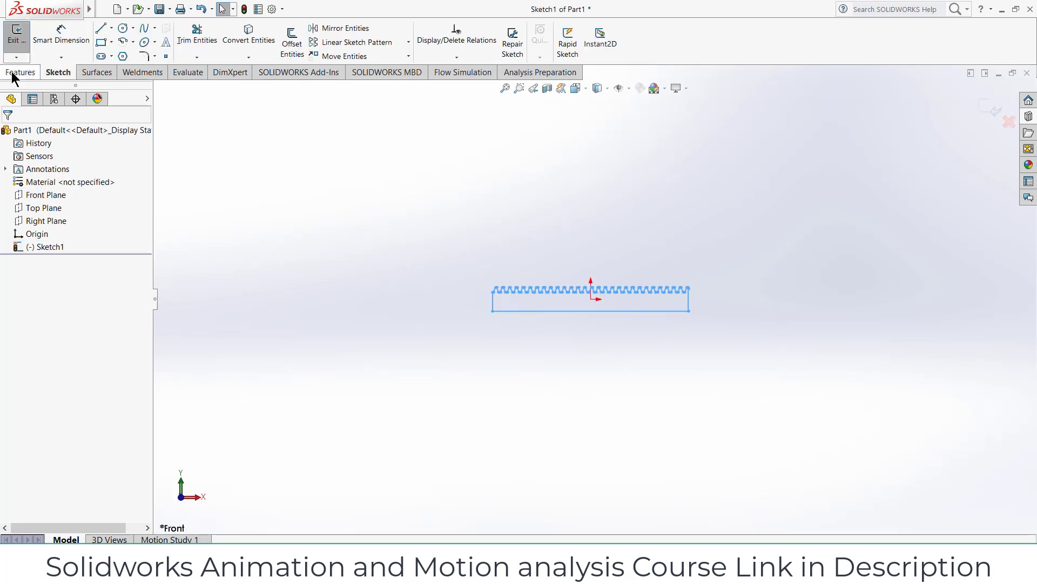
click(20, 73)
click(23, 43)
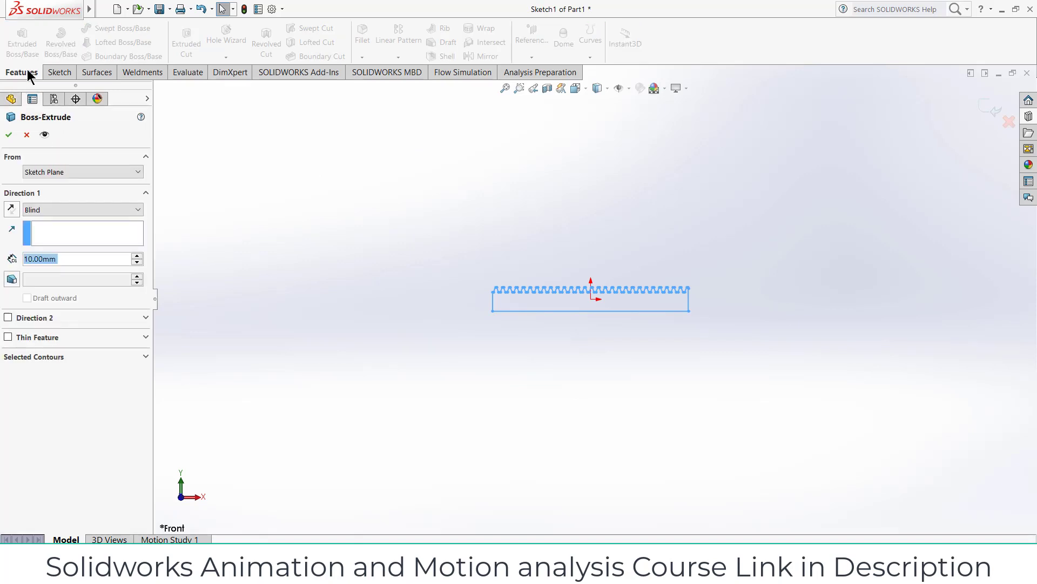
text(20)
key(Return)
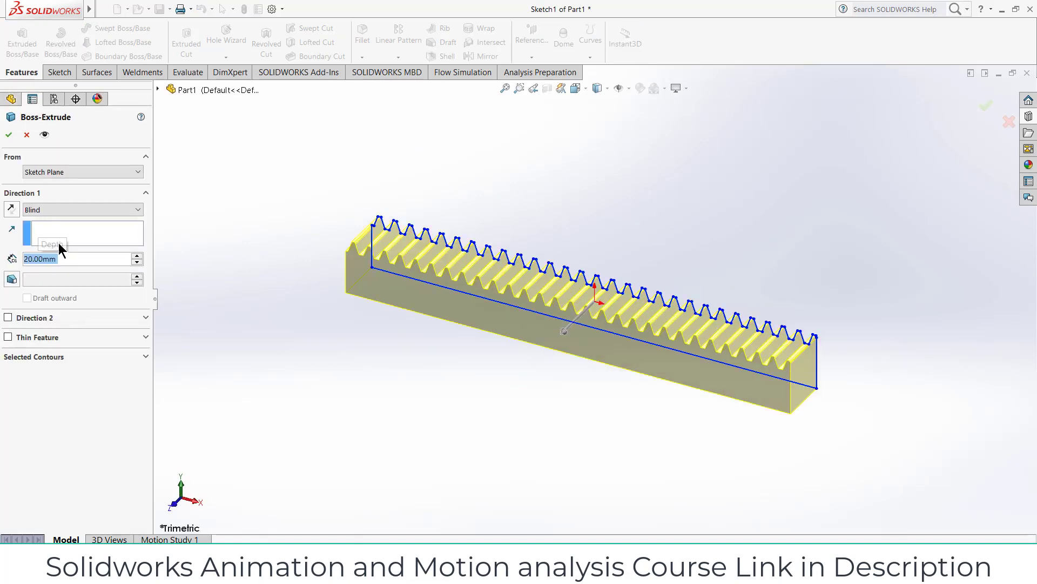
key(Return)
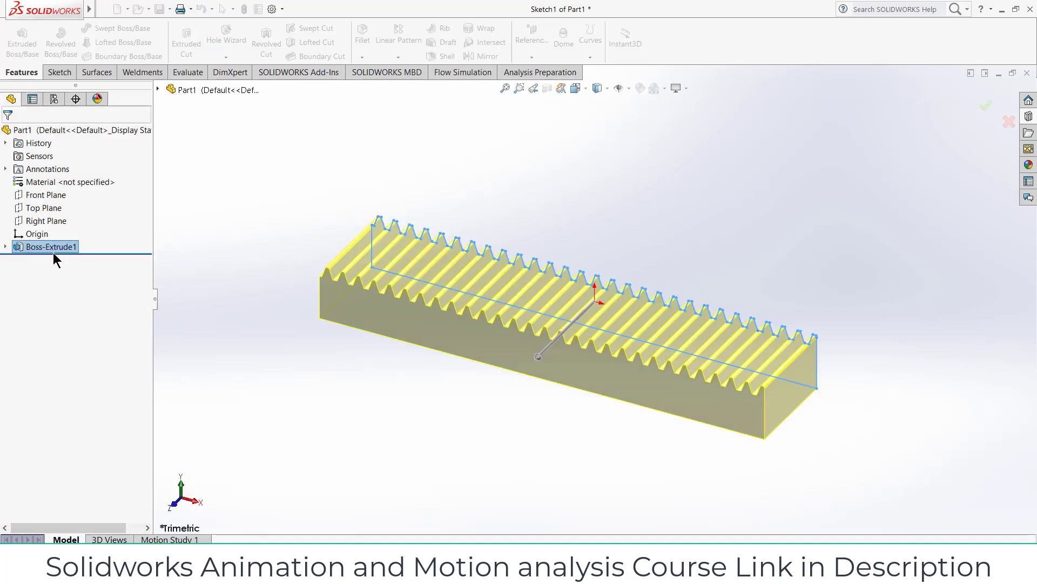
- Edit Boss-Extrude1 to reduce its depth to 10 mm
right_click(48, 247)
click(56, 217)
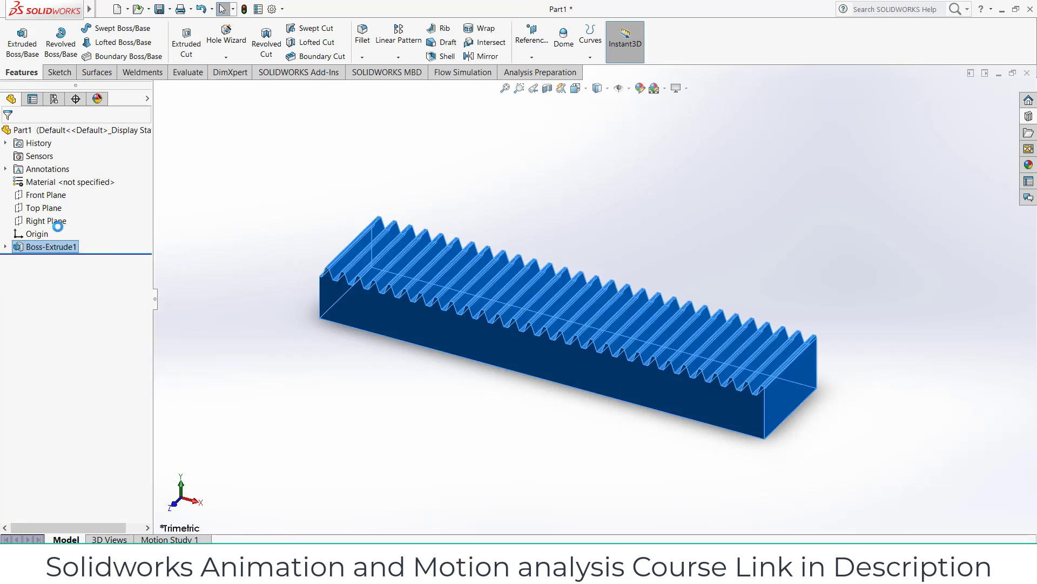
text(10)
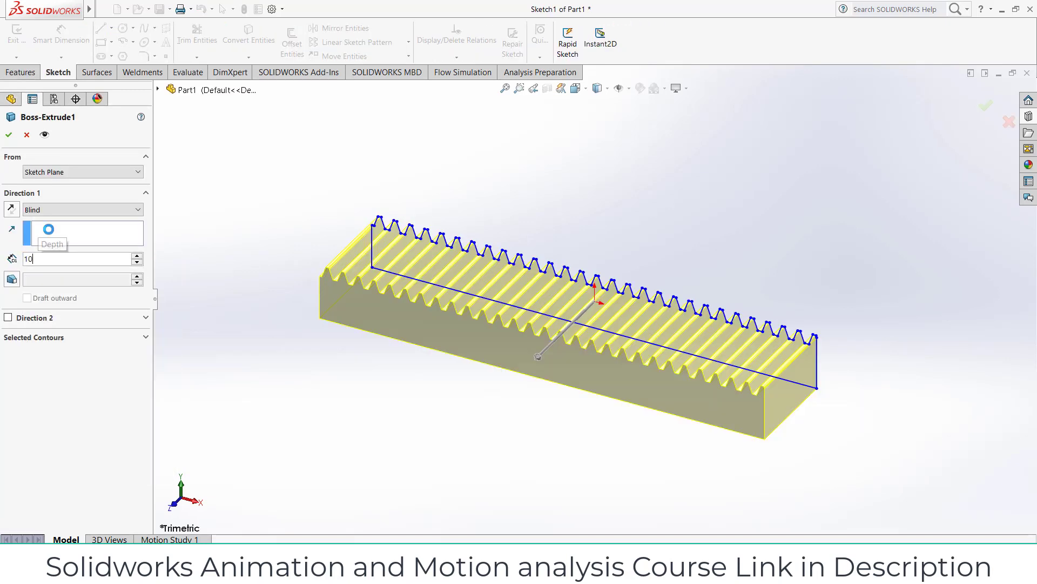
key(Return)
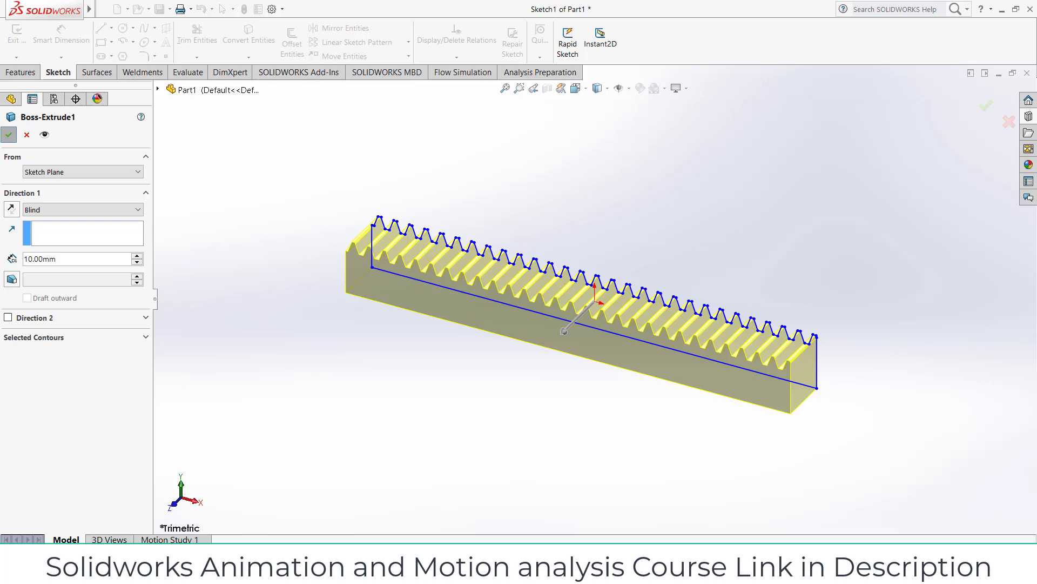
click(9, 134)
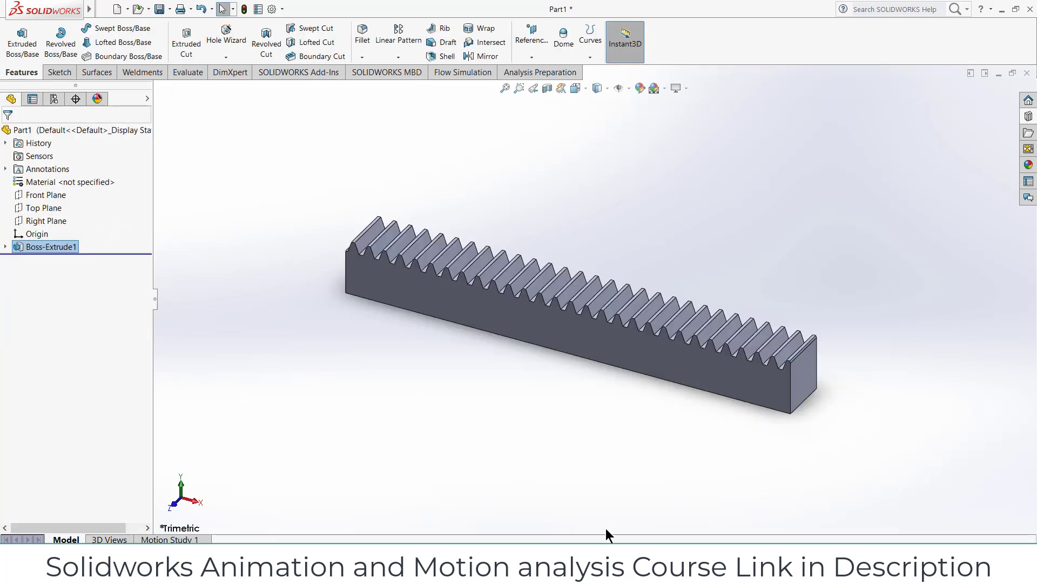
- Inspect the extruded rack's end face and teeth from several angles
click(521, 489)
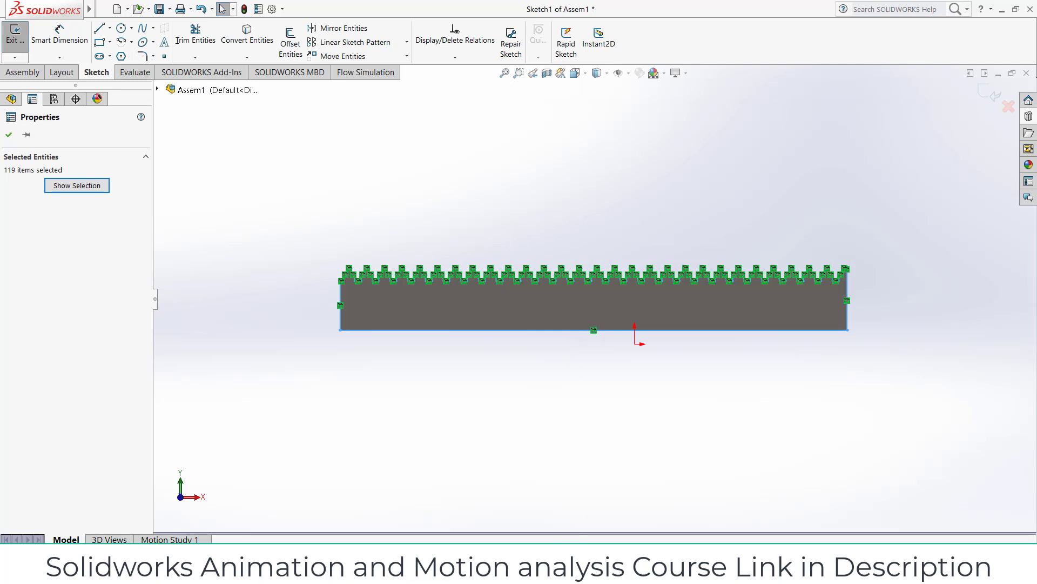
mouse_move(589, 312)
middle_down()
mouse_move(667, 254)
mouse_move(625, 325)
middle_up()
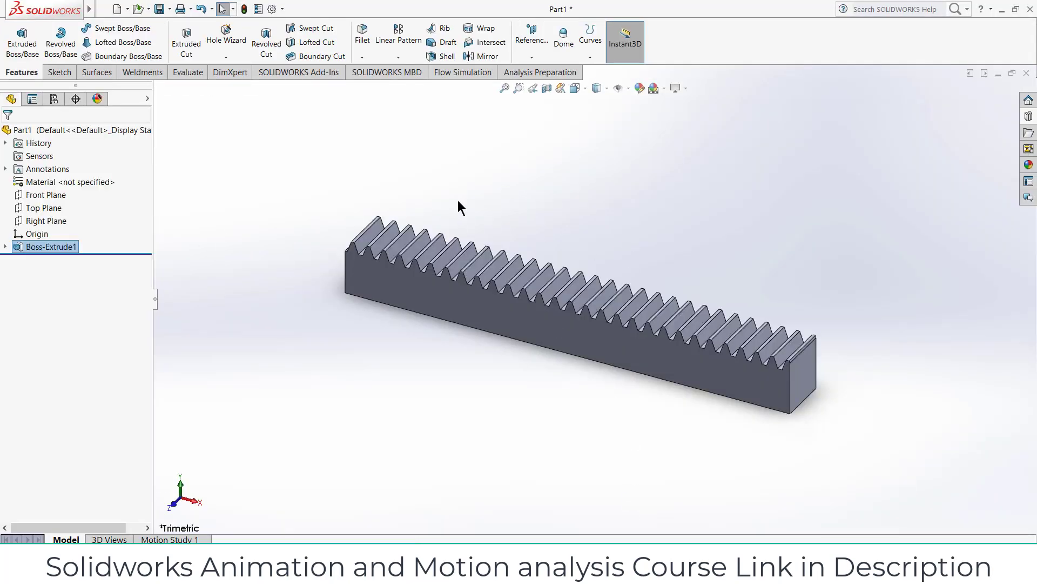
mouse_move(458, 204)
middle_down()
mouse_move(587, 210)
mouse_move(585, 233)
middle_up()
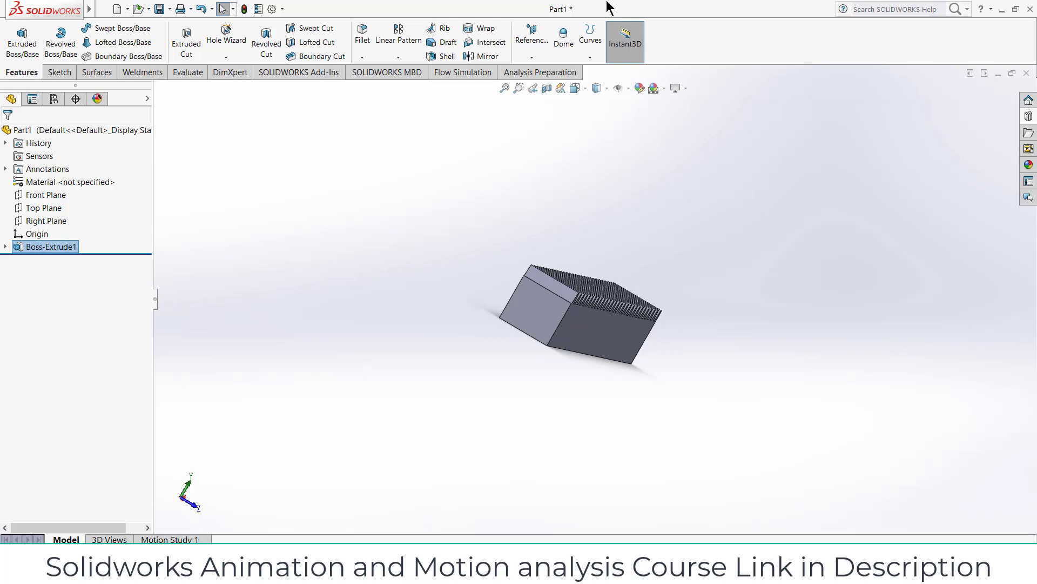
click(536, 298)
key(ctrl+8)
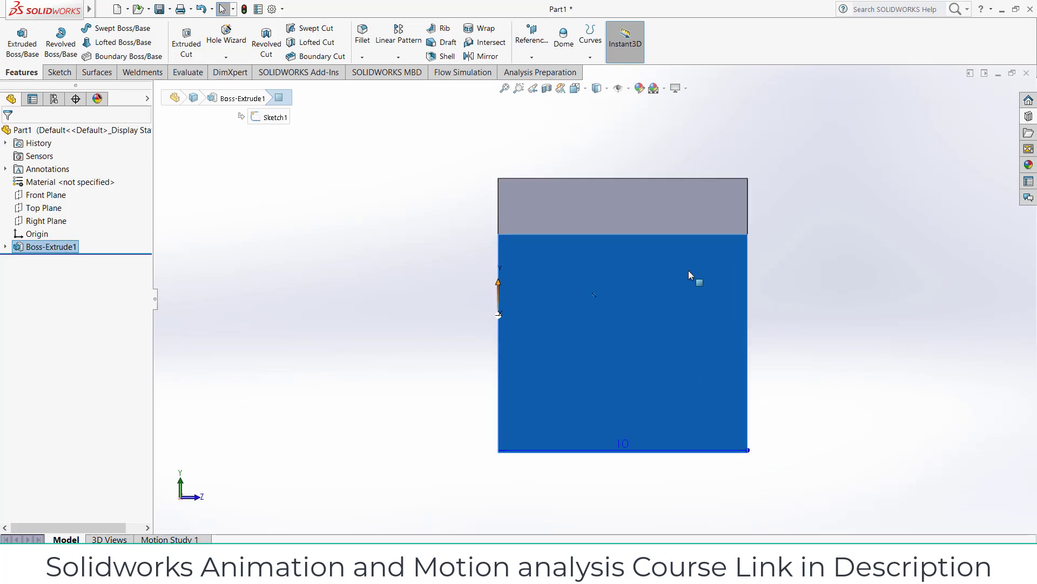
click(808, 300)
scroll(807, 302, up, 3)
middle_drag(805, 303, 563, 311)
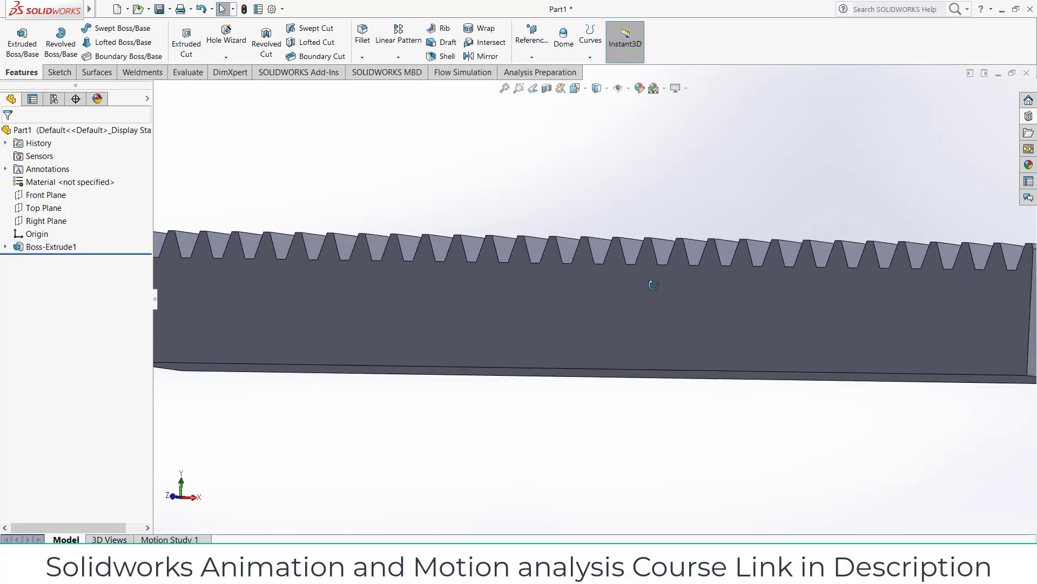
scroll(564, 306, up, 5)
- Change Boss-Extrude1's end condition to Mid Plane
right_click(70, 247)
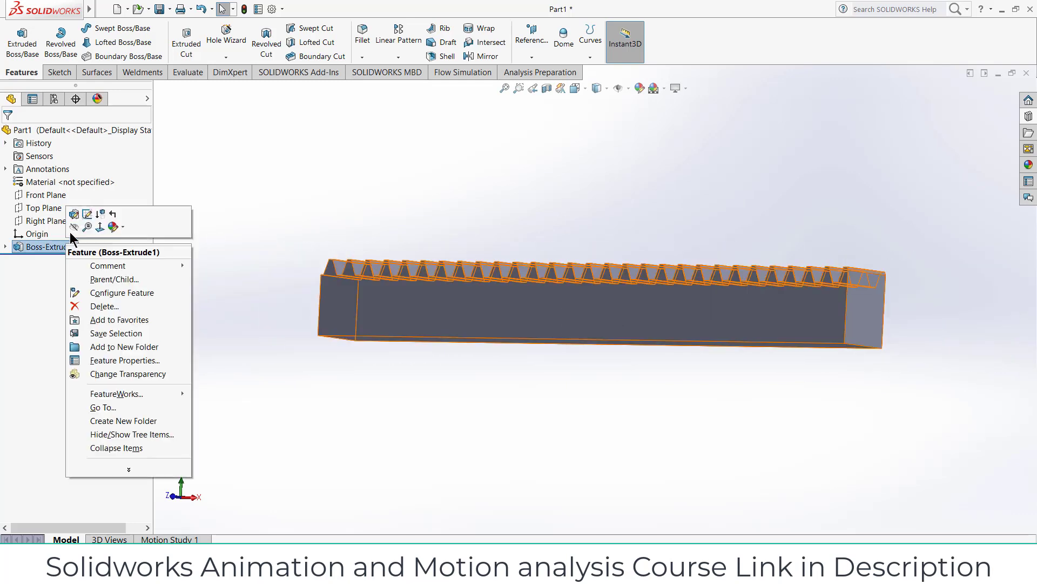
click(74, 215)
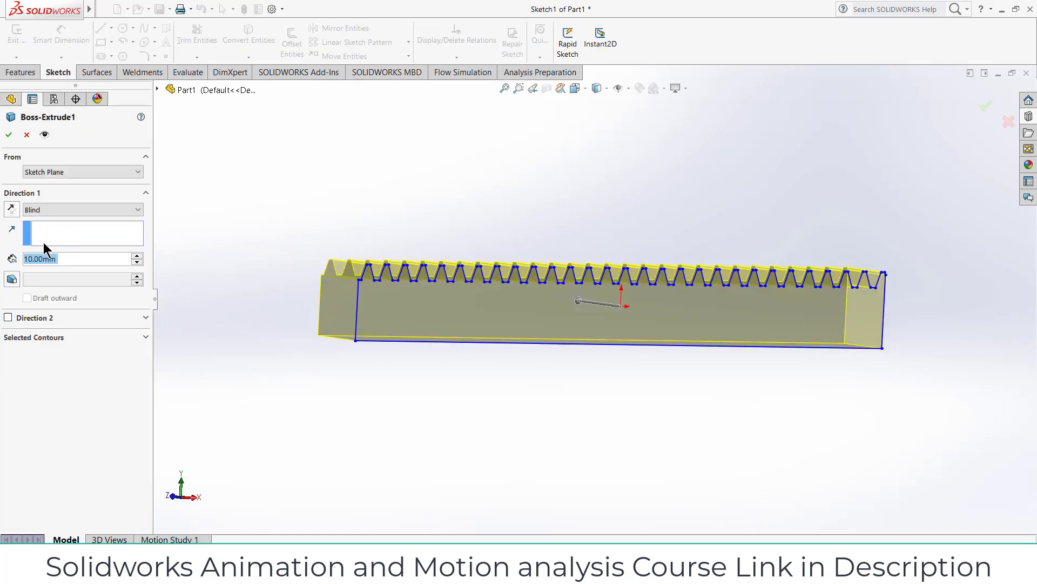
click(48, 210)
click(49, 268)
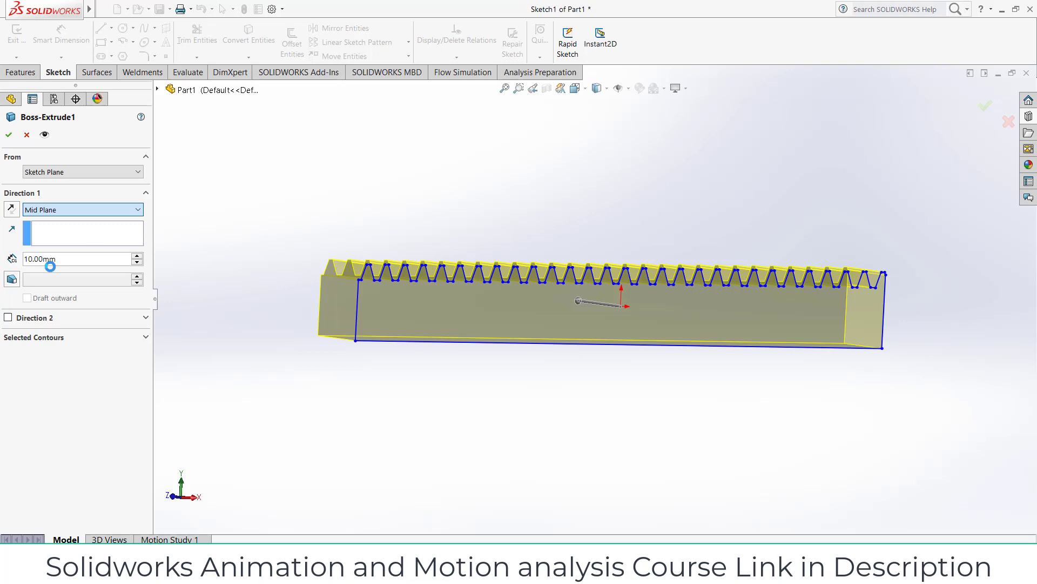
click(8, 136)
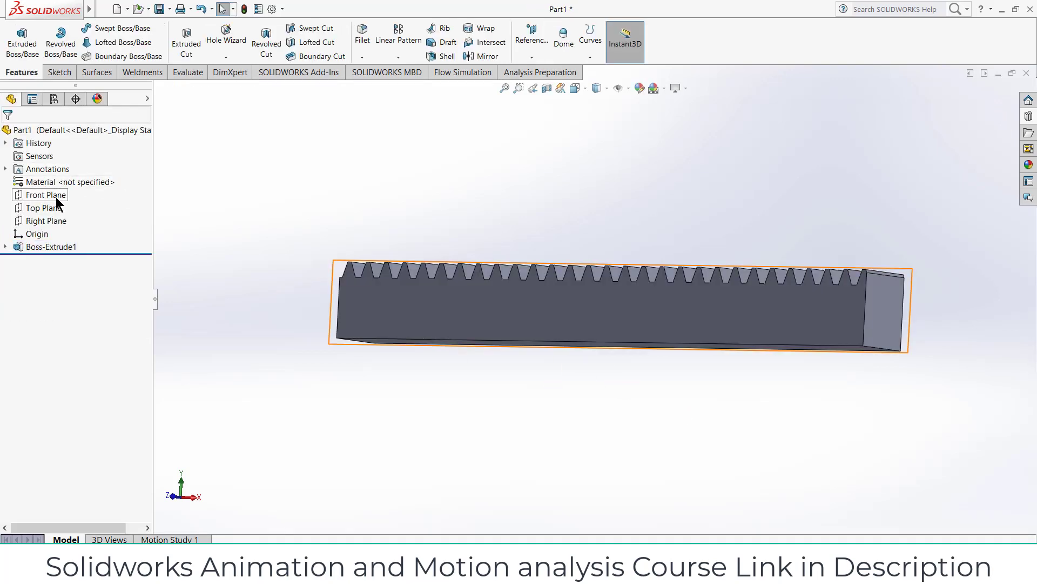
- On the Front Plane, draw a midpoint line from the origin to the rack's right edge
click(57, 197)
click(64, 181)
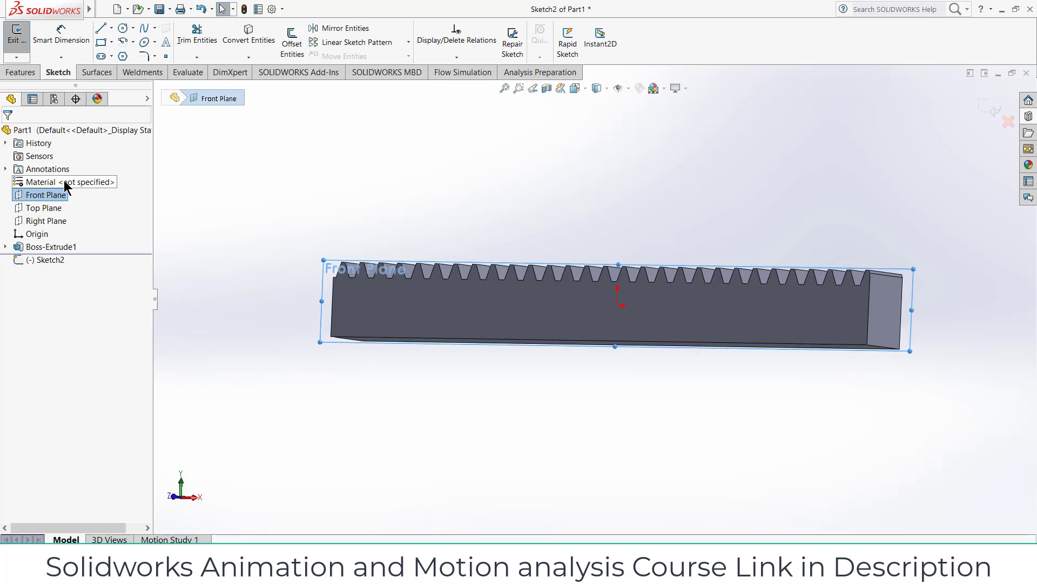
click(111, 29)
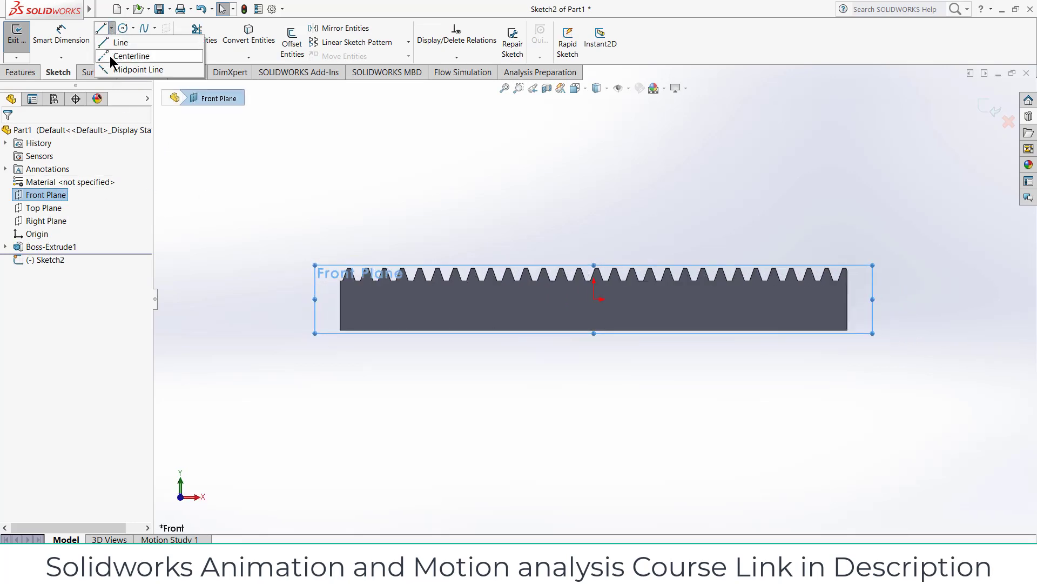
click(110, 70)
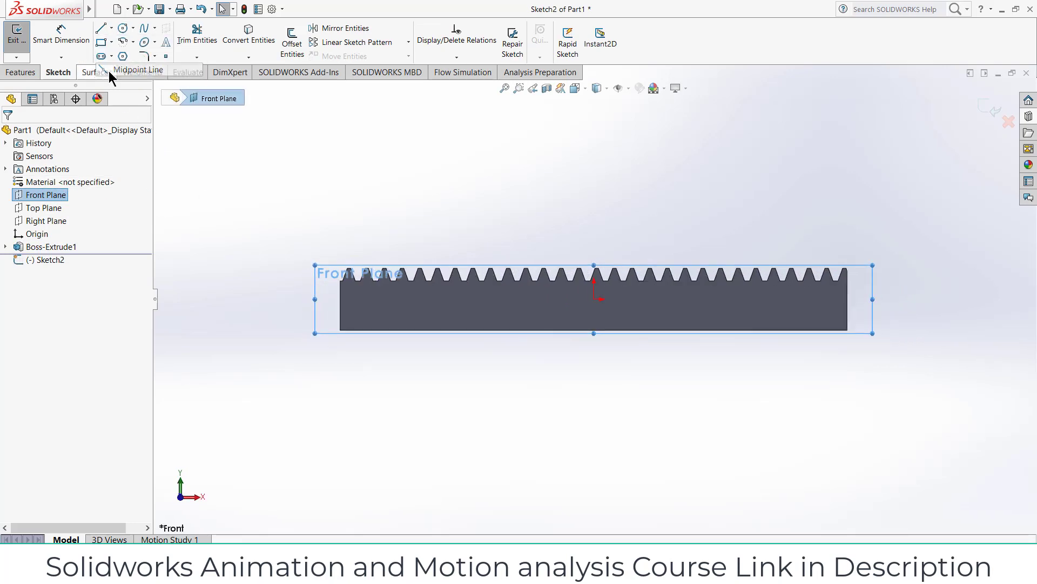
click(594, 299)
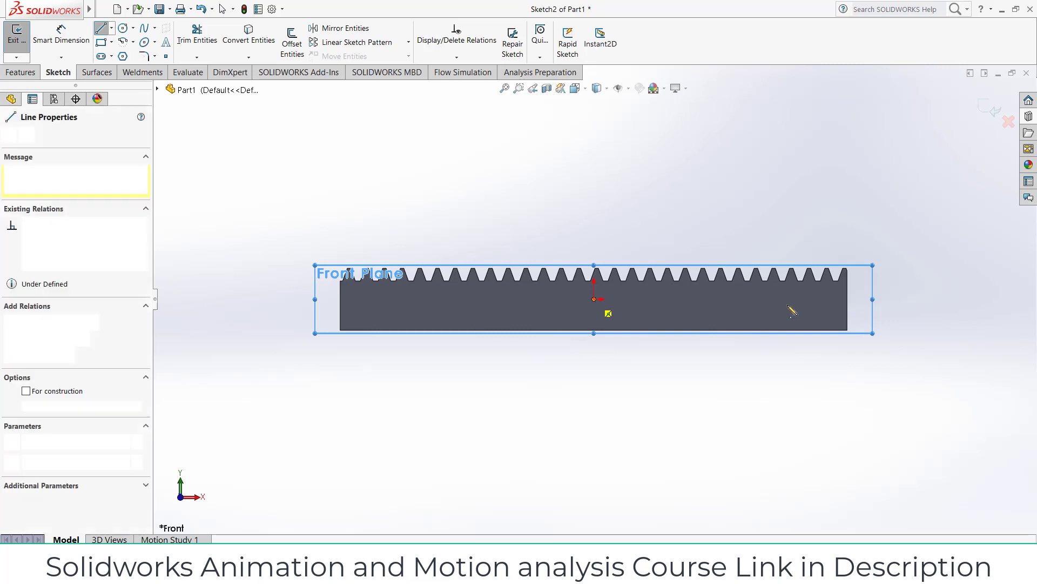
click(851, 300)
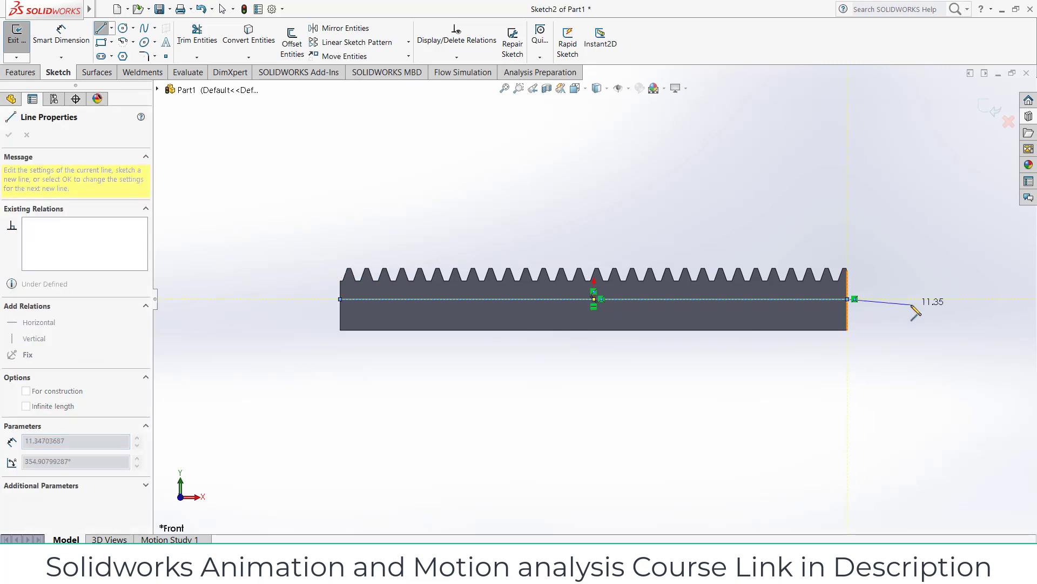
key(Escape)
click(779, 300)
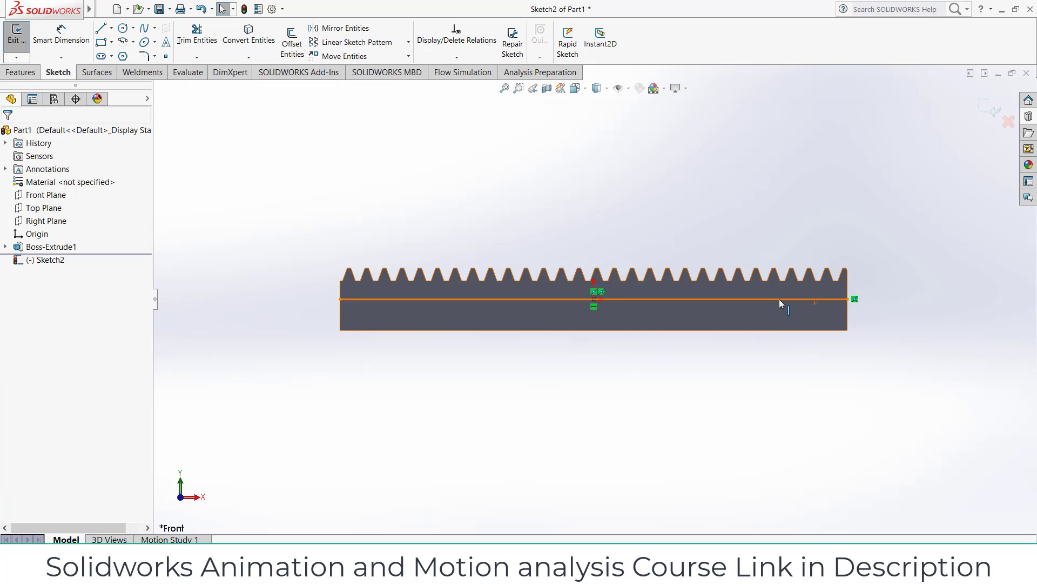
click(879, 273)
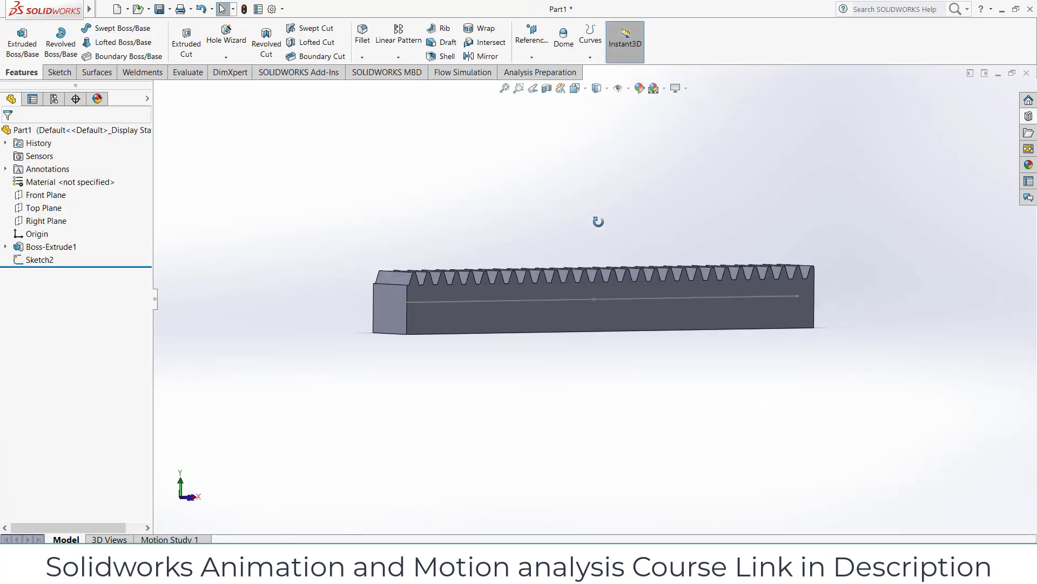
- Start a new sketch on the rack's end face
click(514, 295)
click(556, 262)
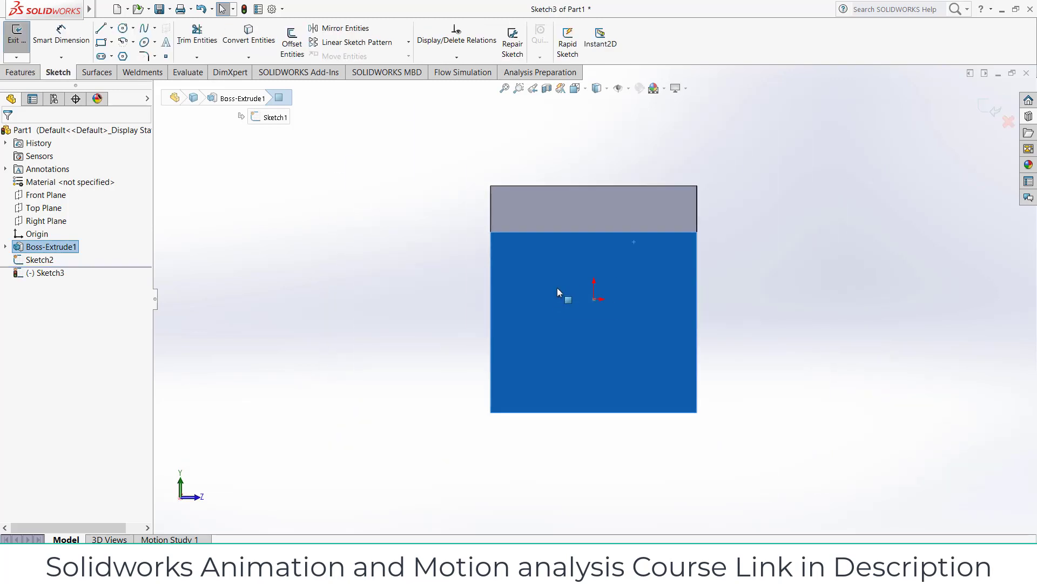
click(123, 29)
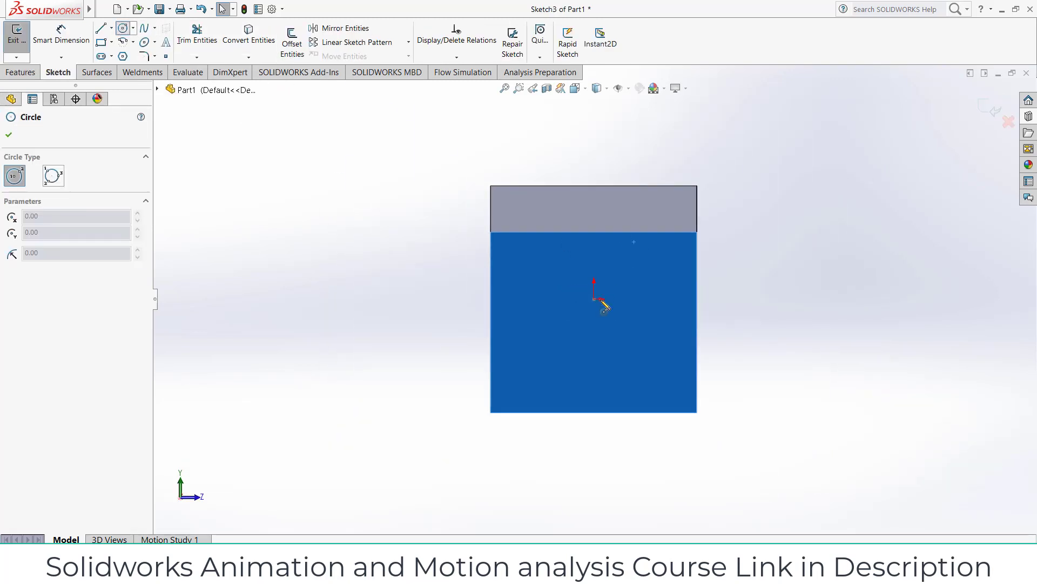
click(594, 299)
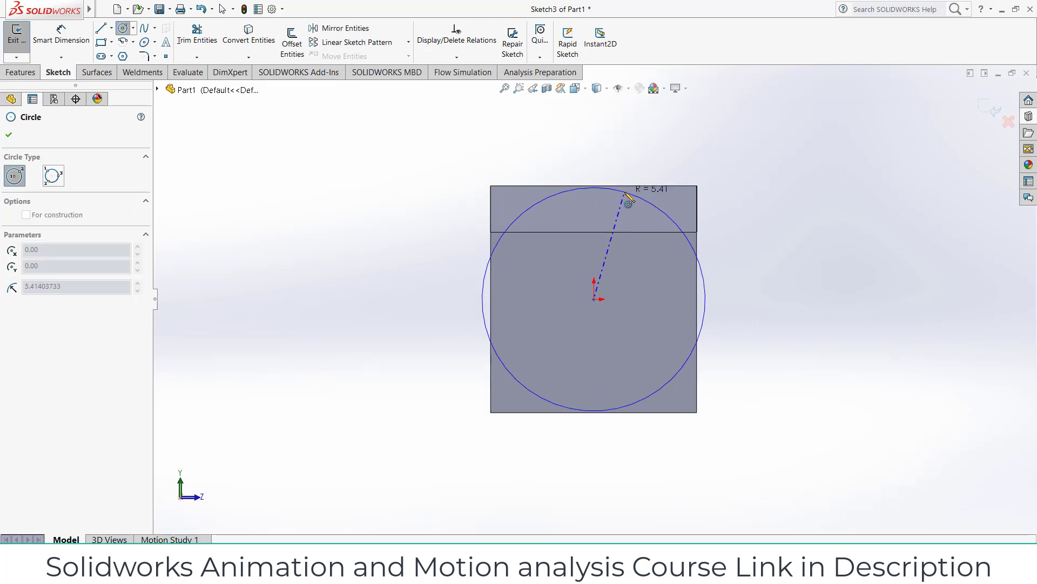
key(Escape)
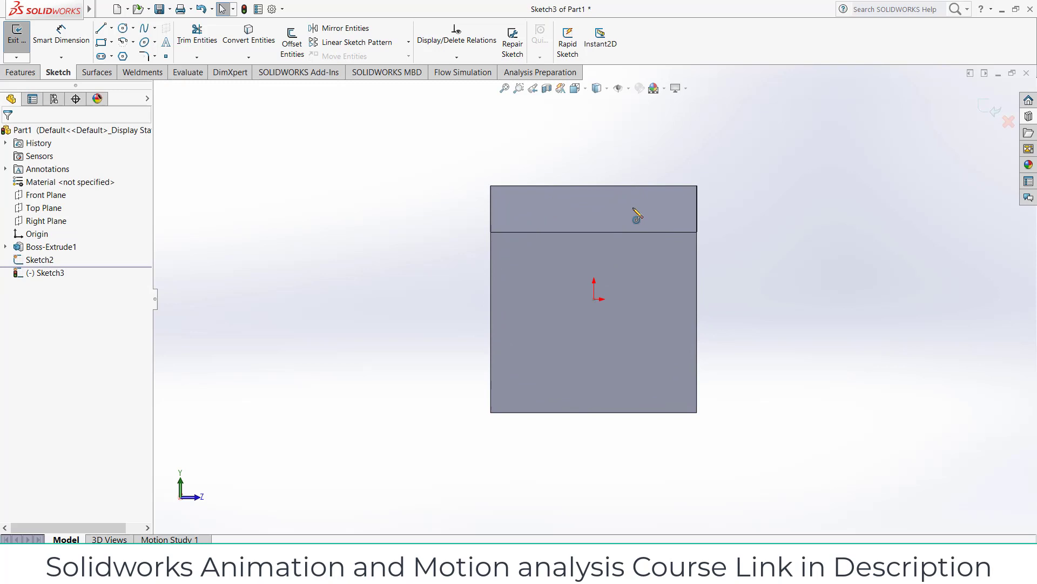
- Draw a radius-5 perimeter circle touching the face's top, right and left edges
click(124, 27)
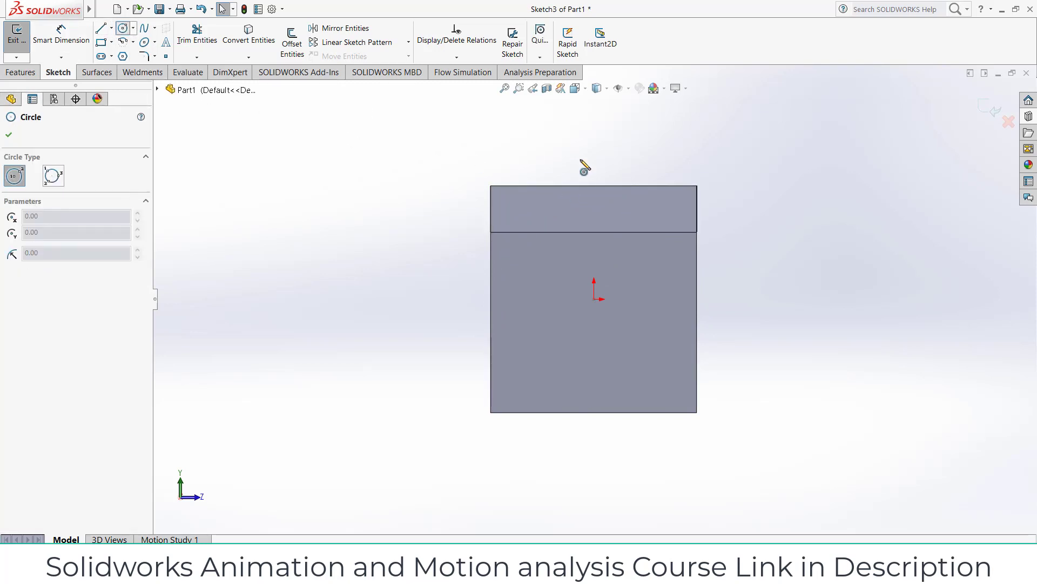
click(133, 28)
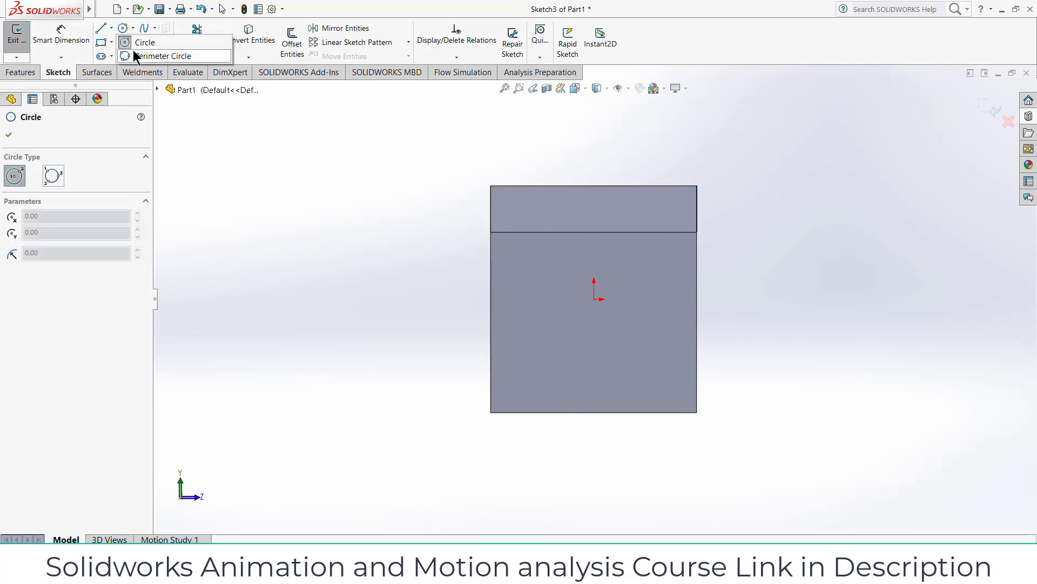
click(148, 58)
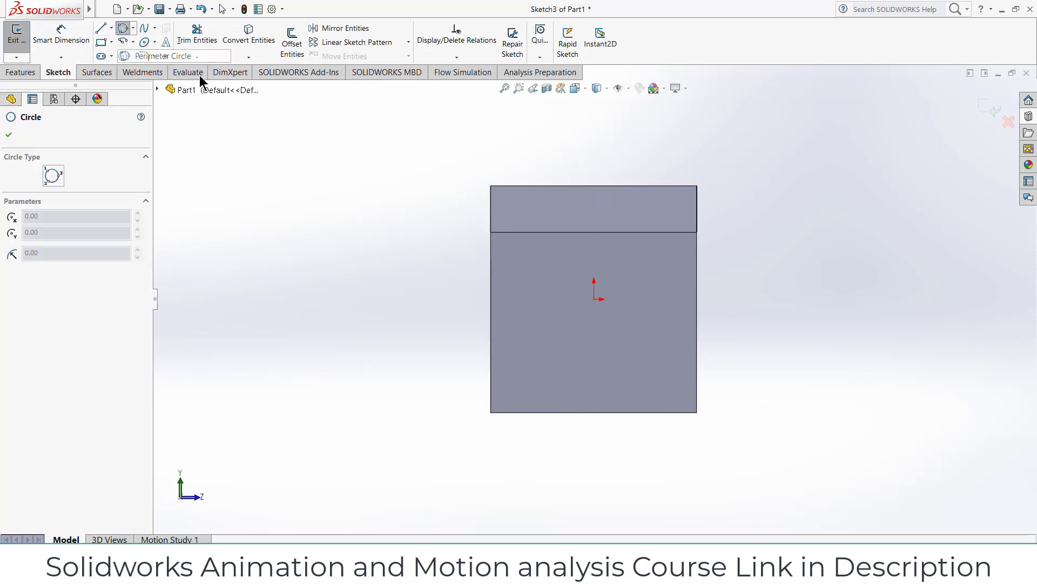
click(606, 192)
click(698, 293)
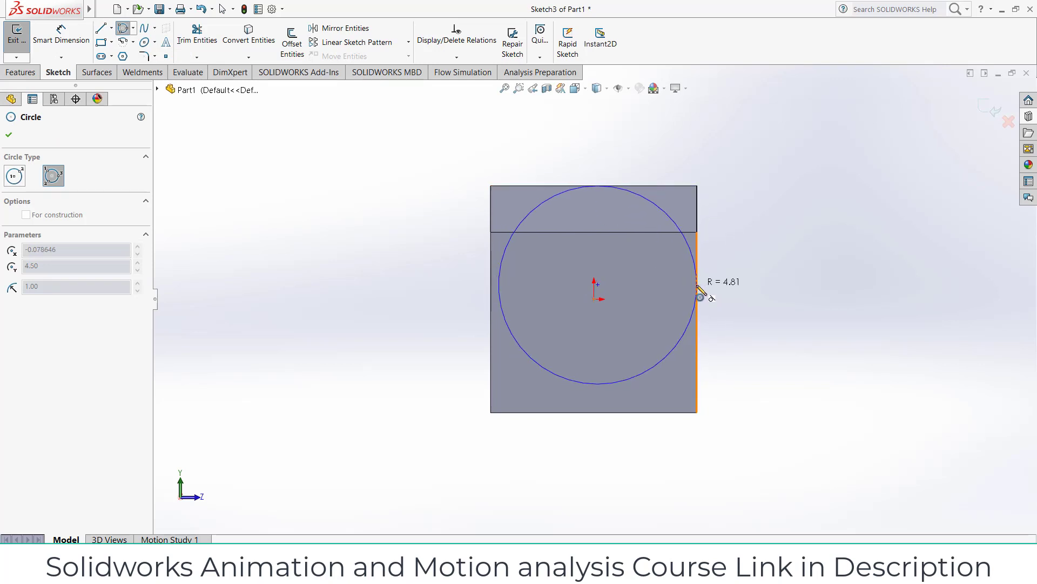
click(492, 295)
key(ctrl+shift+z)
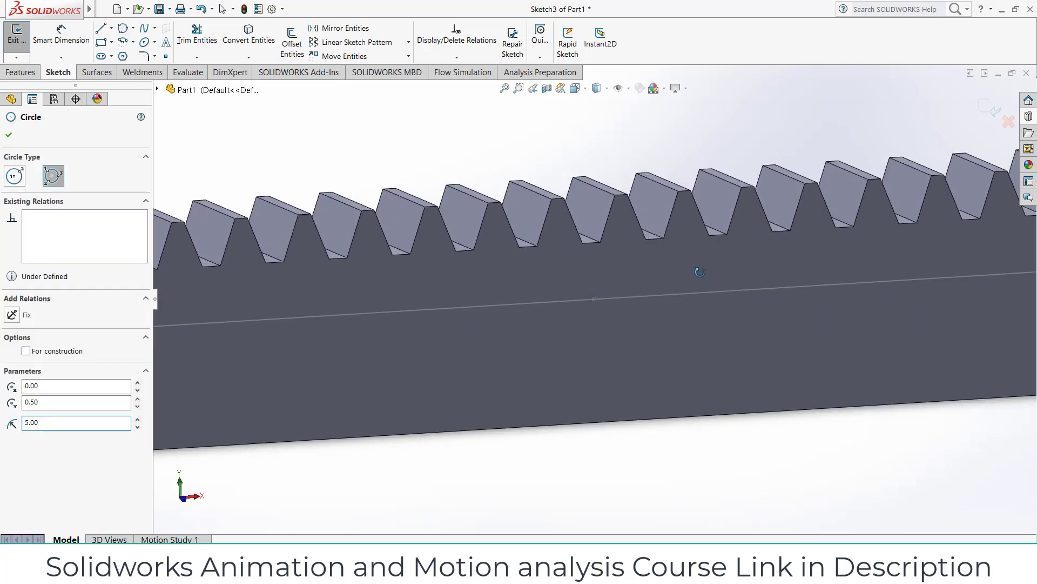
click(16, 72)
- Cut the circle as a thin Through All extrusion to round the rack
click(190, 44)
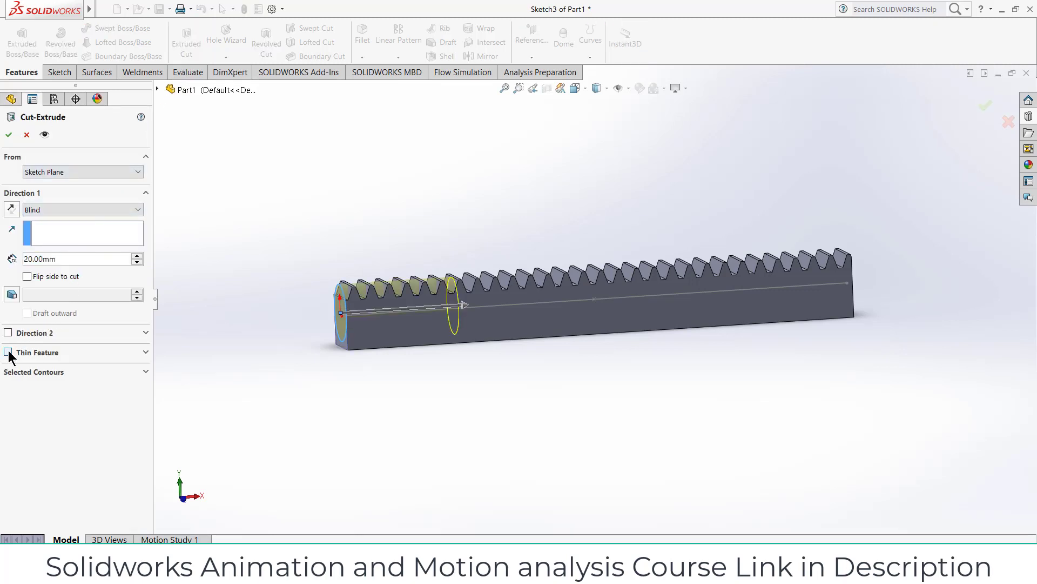
click(8, 352)
scroll(416, 362, up, 2)
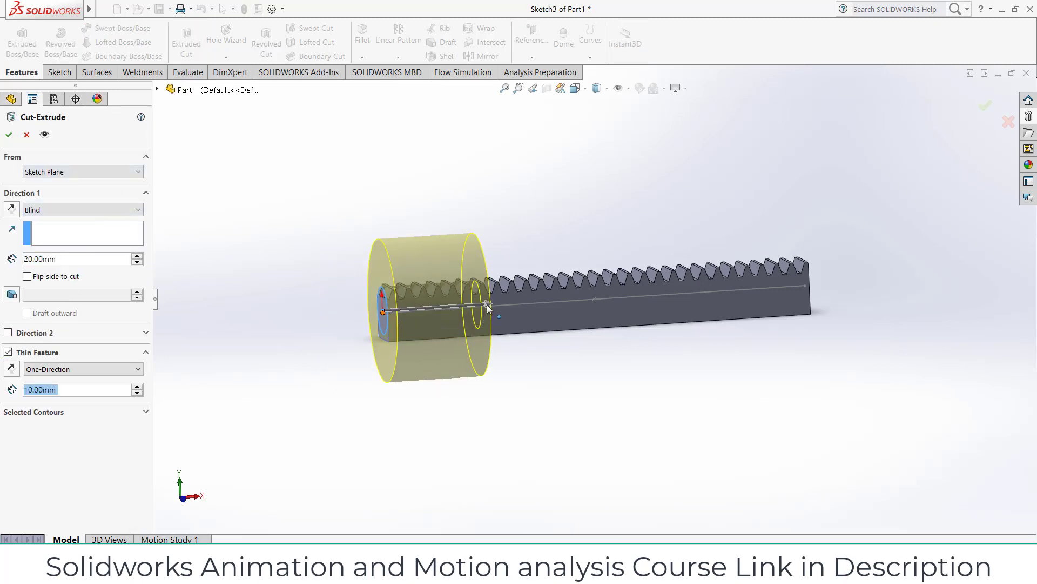
click(81, 210)
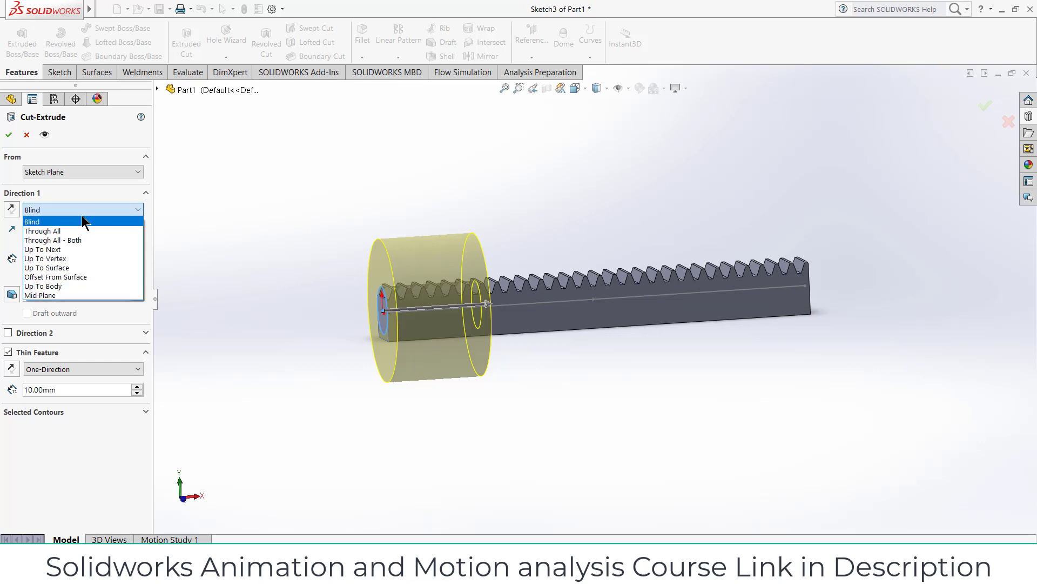
click(82, 231)
middle_drag(183, 257, 189, 165)
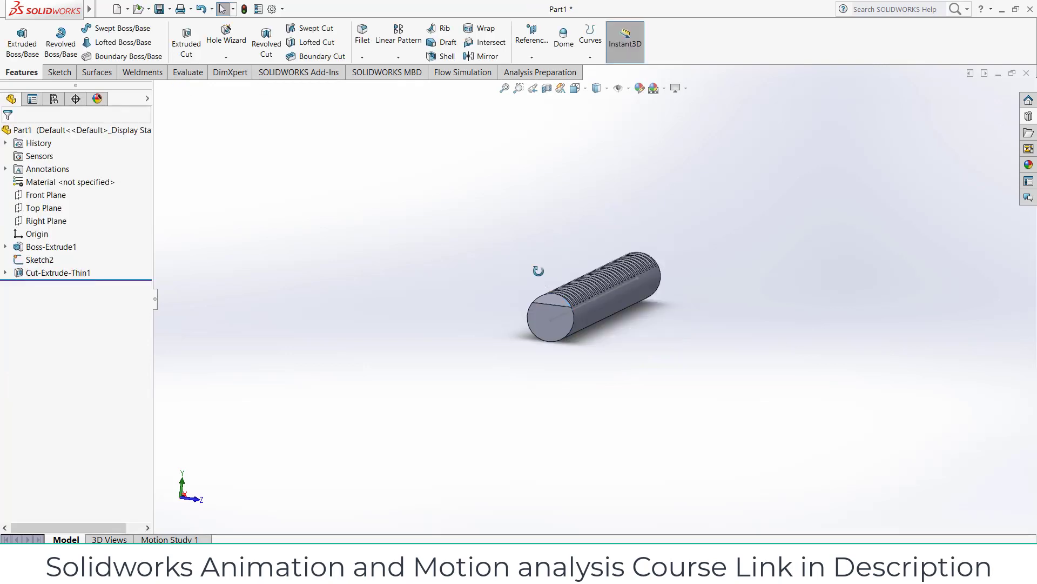
middle_drag(538, 269, 472, 359)
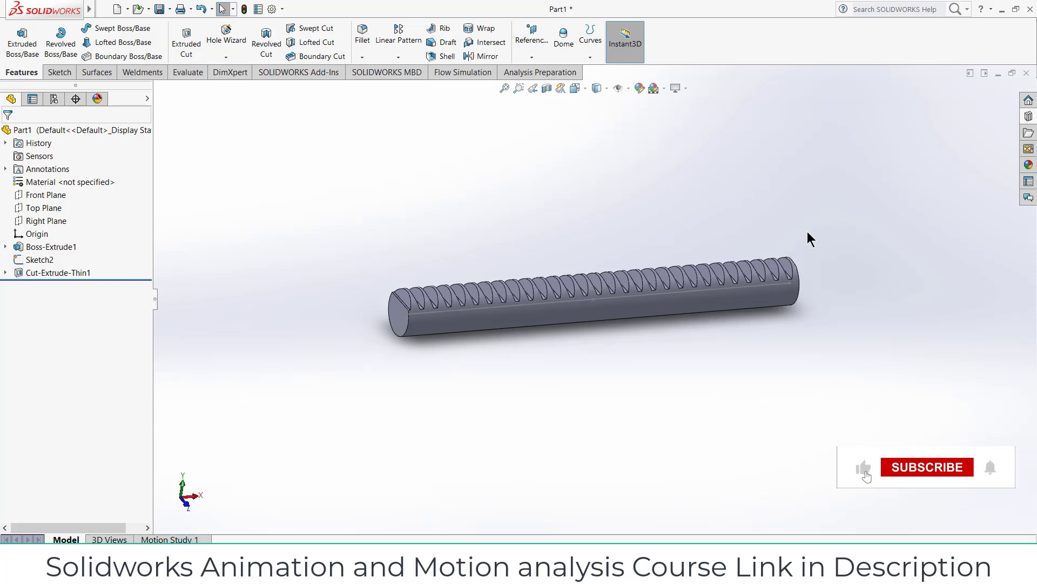
- Save the part as rack
key(ctrl+s)
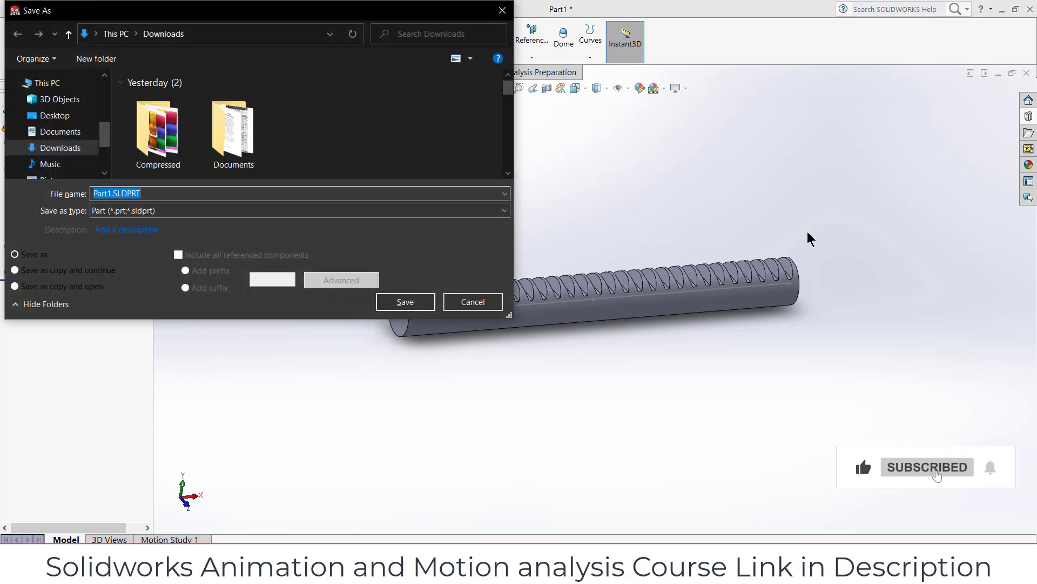
text(rack)
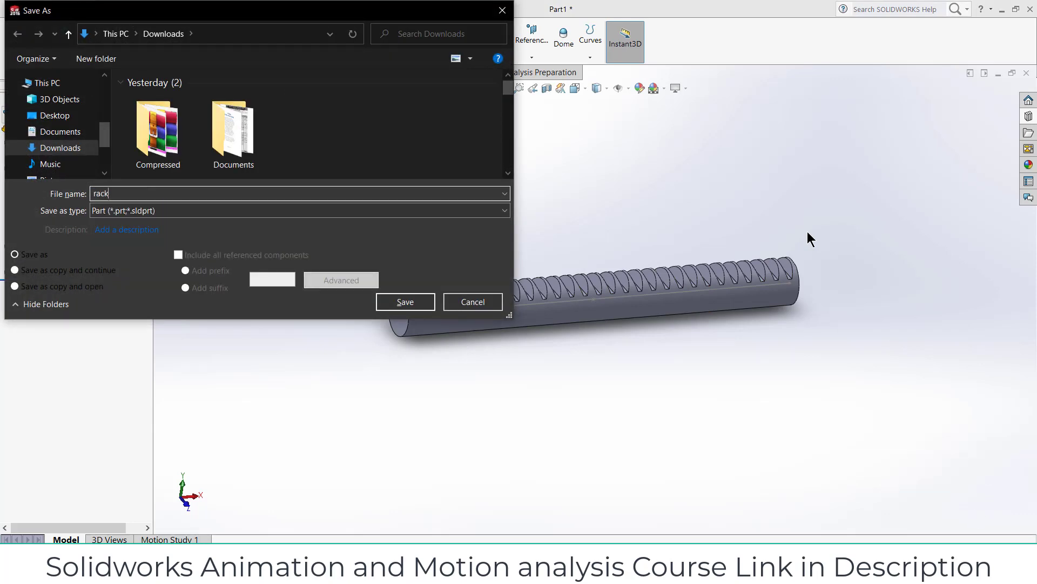
key(Return)
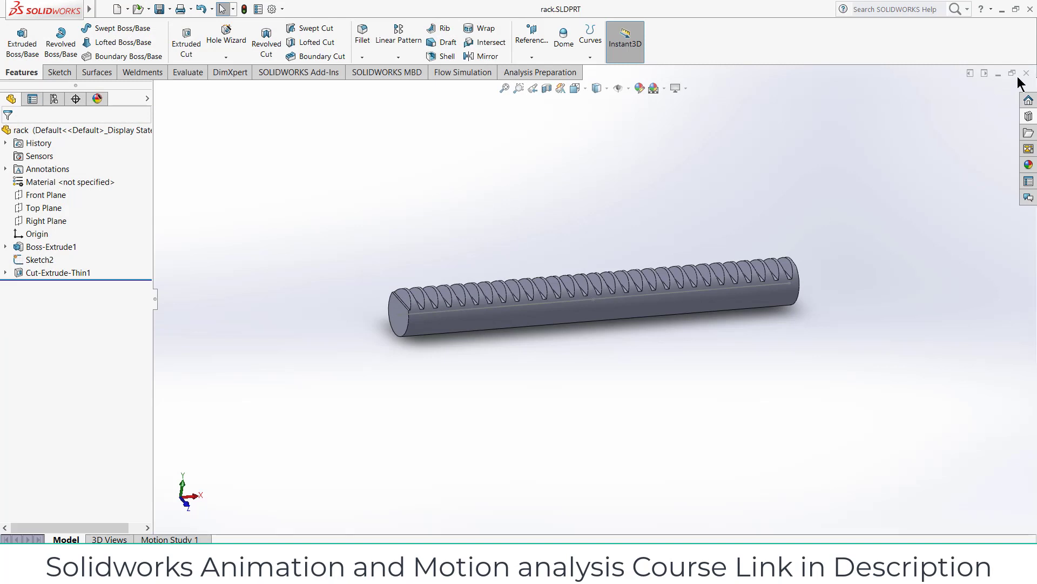
- Close the rack part and finish editing Sketch1 in the assembly
click(1026, 73)
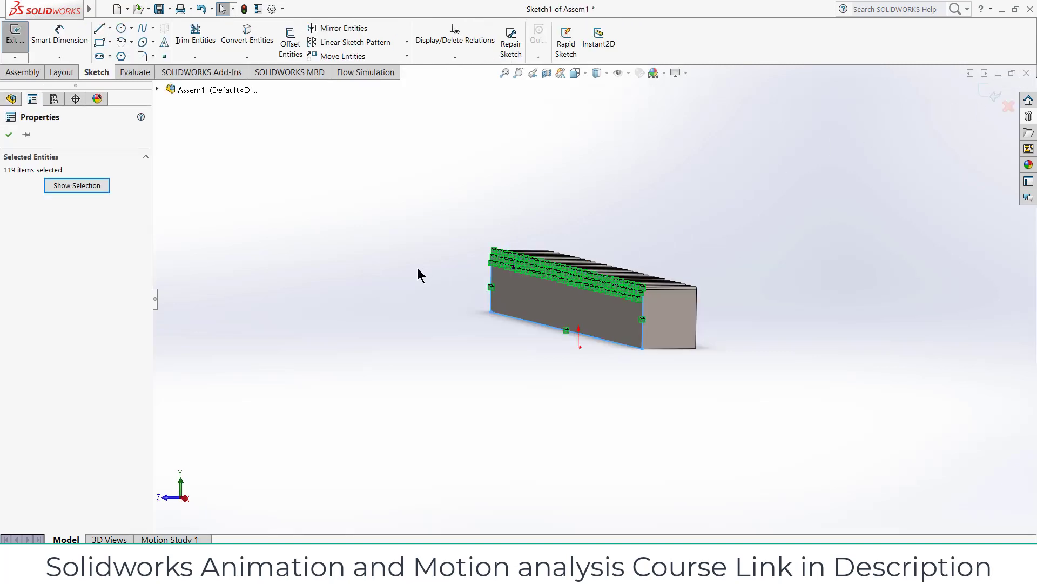
click(9, 134)
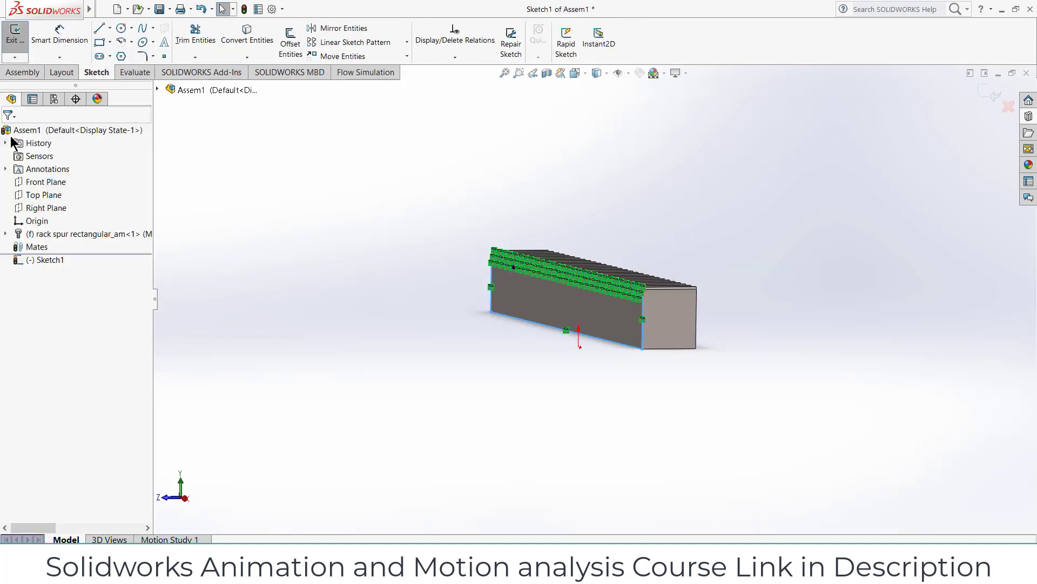
click(976, 97)
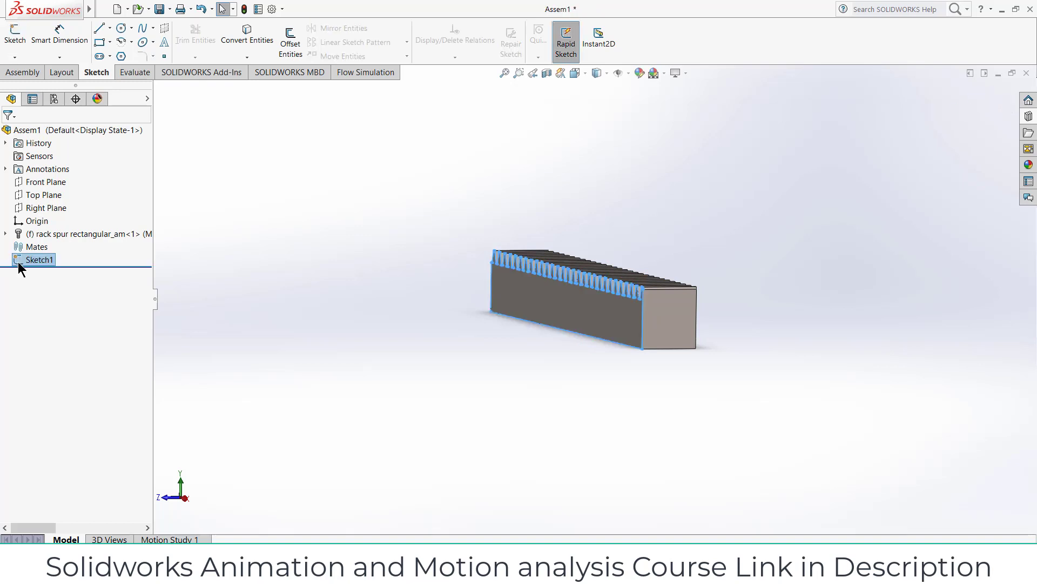
- Hide the Toolbox rack spur component and Sketch1
right_click(45, 234)
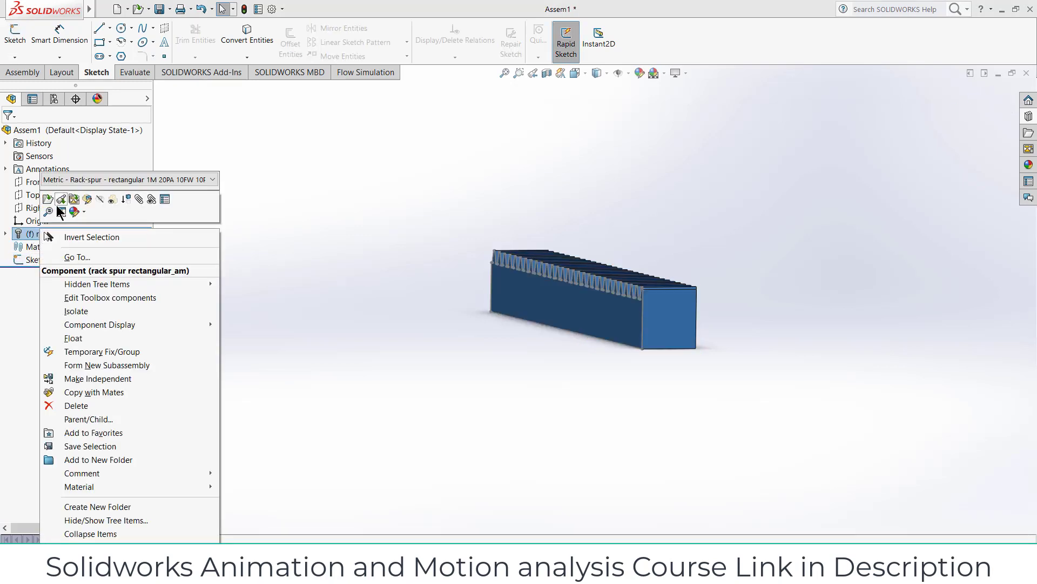
click(100, 199)
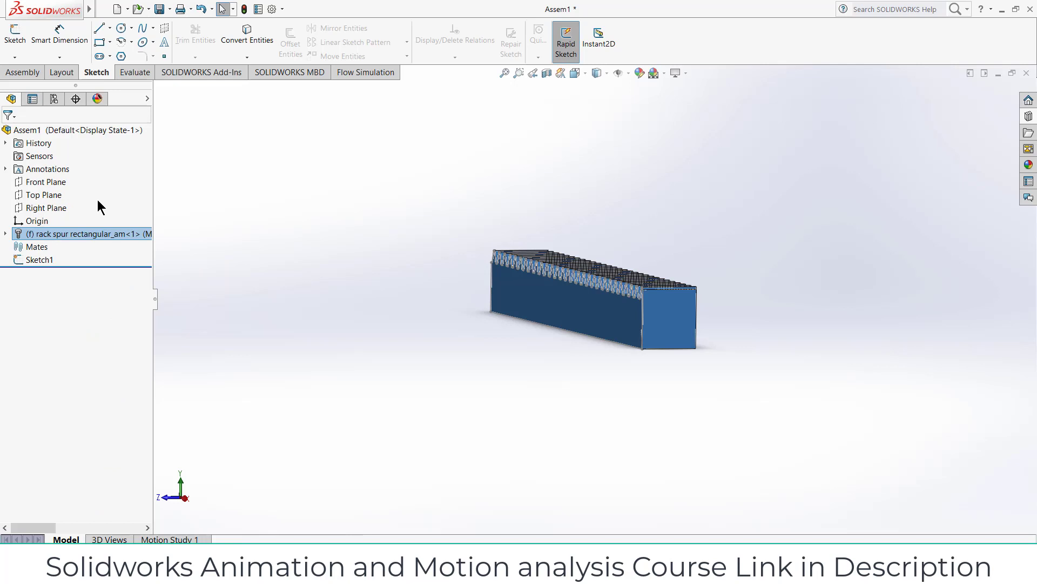
right_click(40, 262)
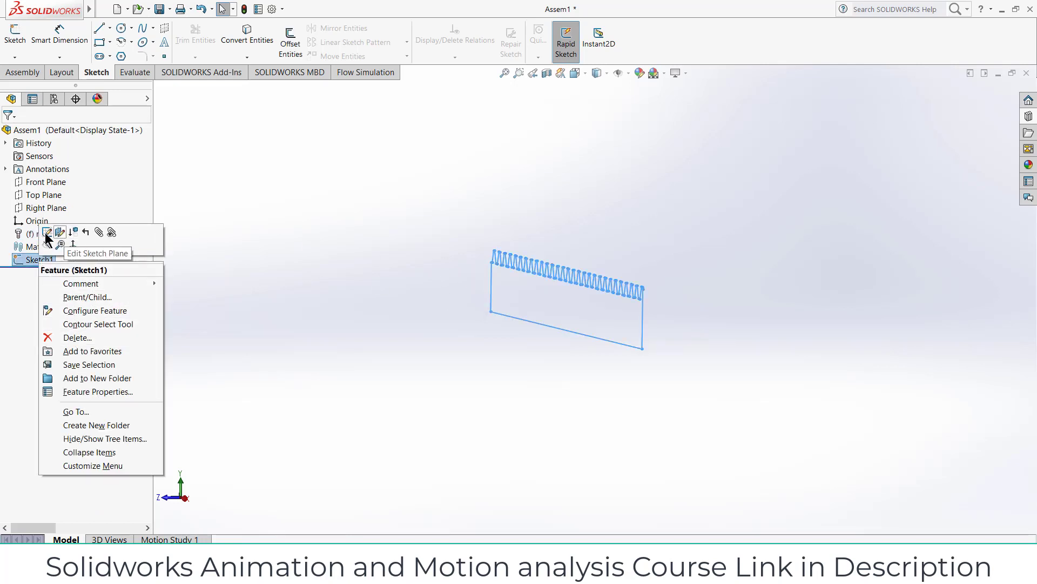
click(292, 278)
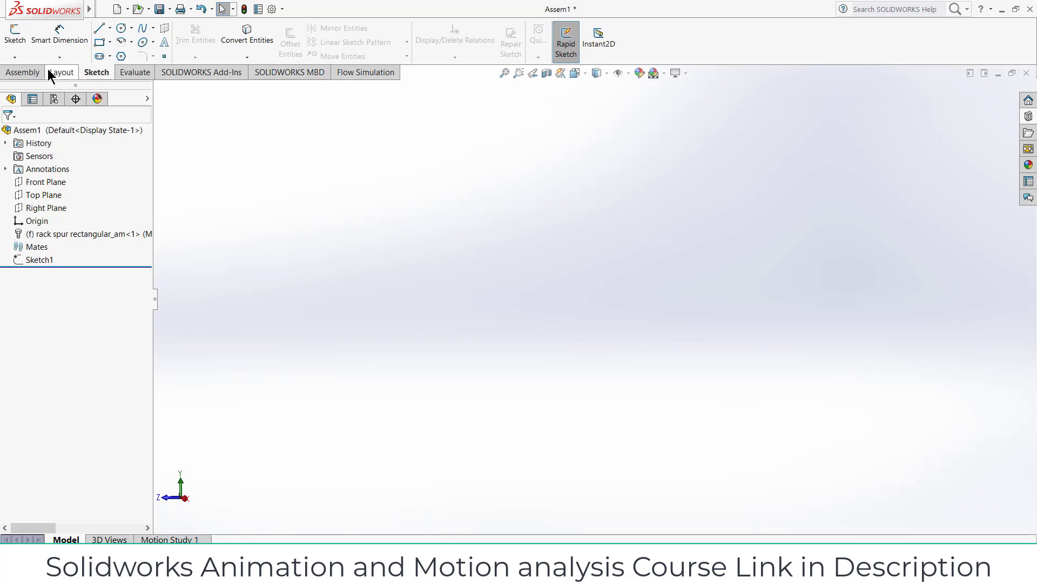
- Insert rack.SLDPRT into Assem1 and drop it in the graphics area
click(15, 73)
click(89, 46)
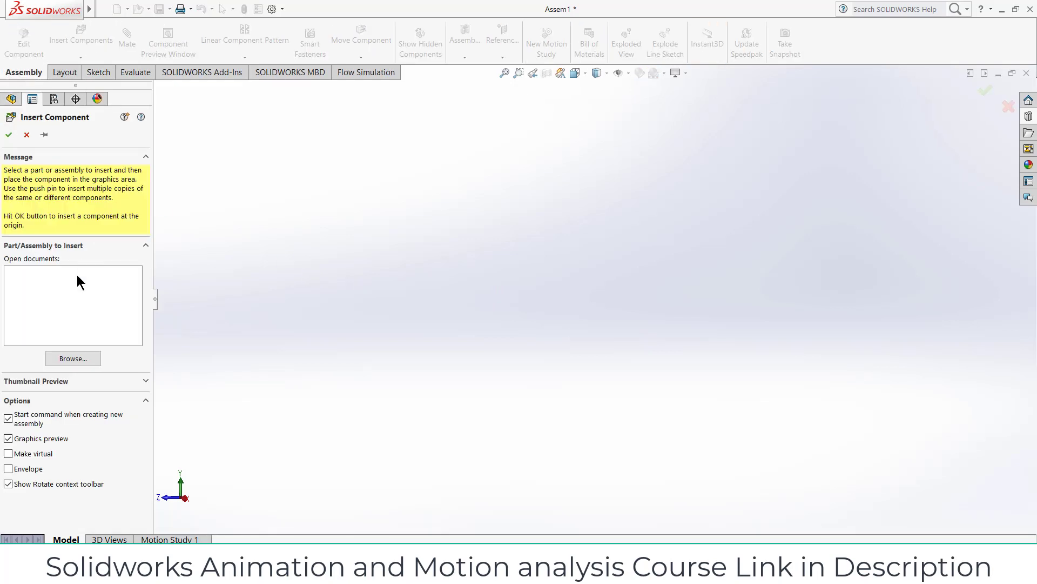
click(71, 358)
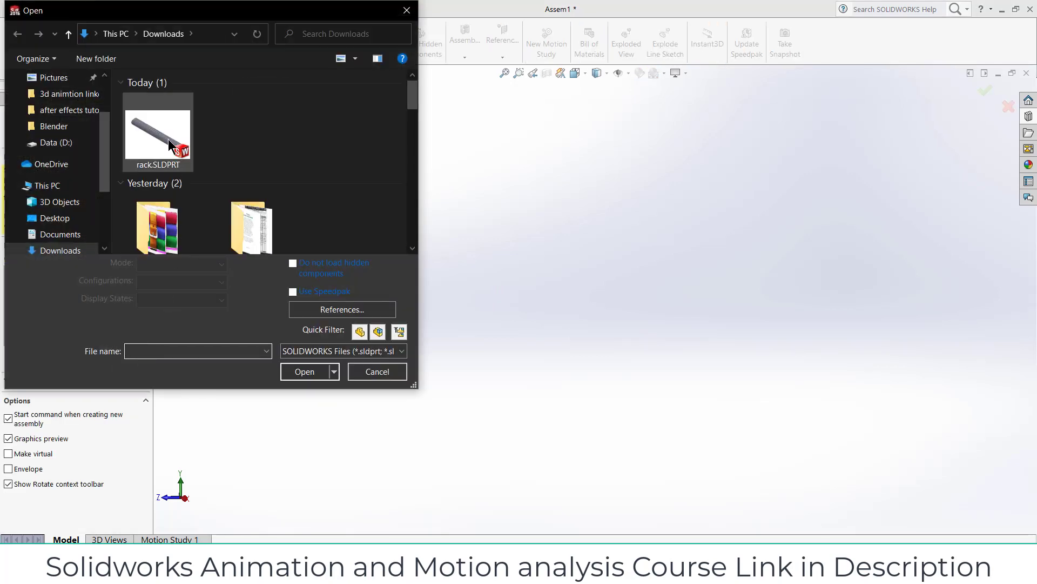
click(158, 135)
click(292, 349)
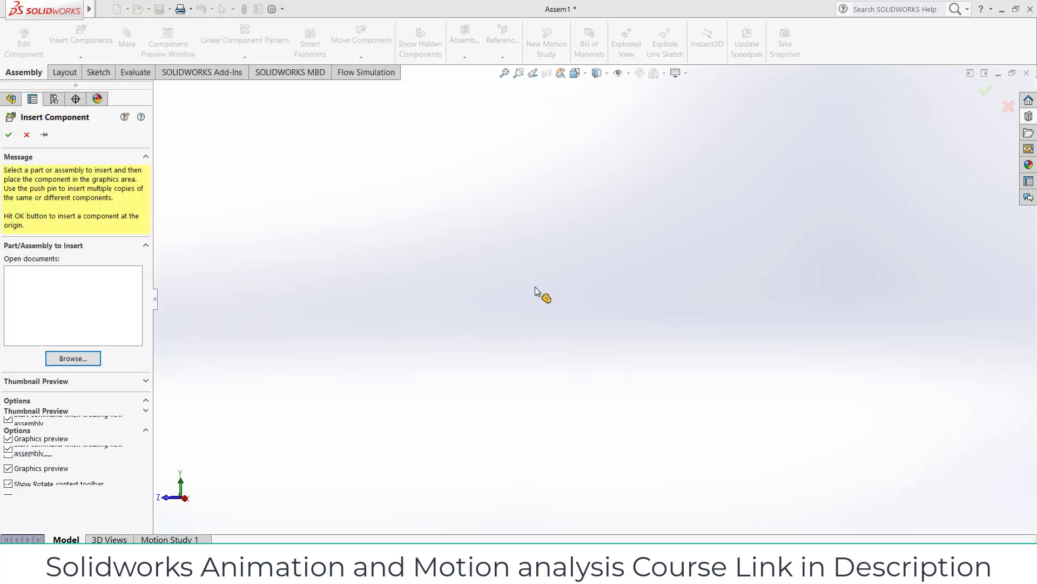
click(450, 290)
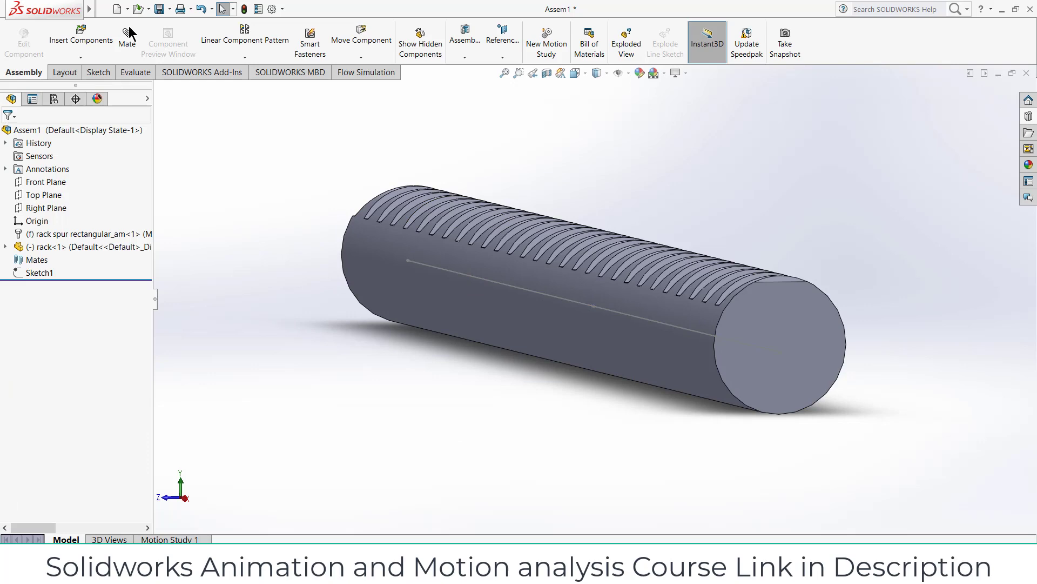
- Mate the rack's centre line coincident with the assembly Front Plane
click(128, 39)
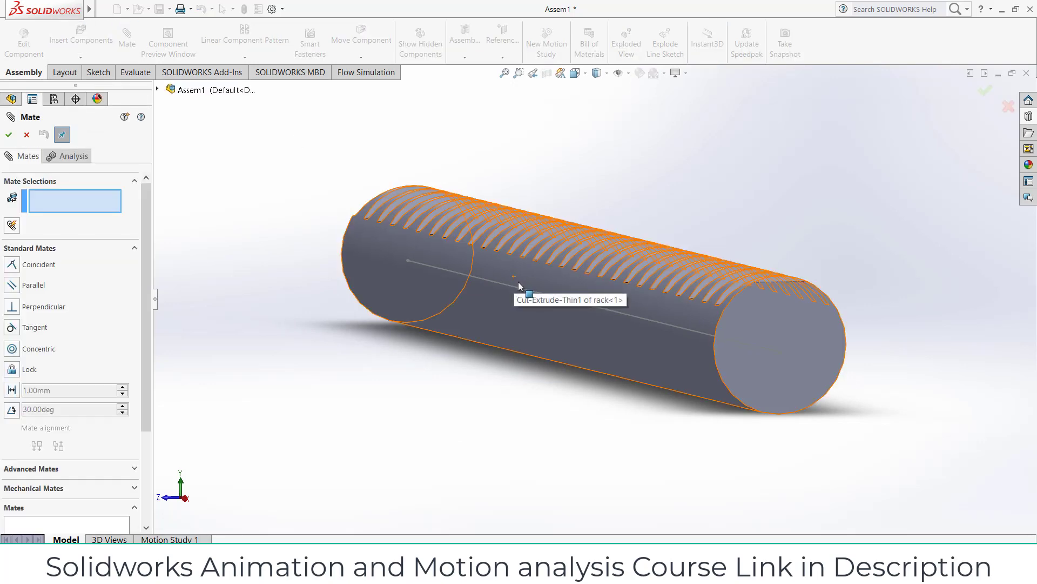
click(538, 292)
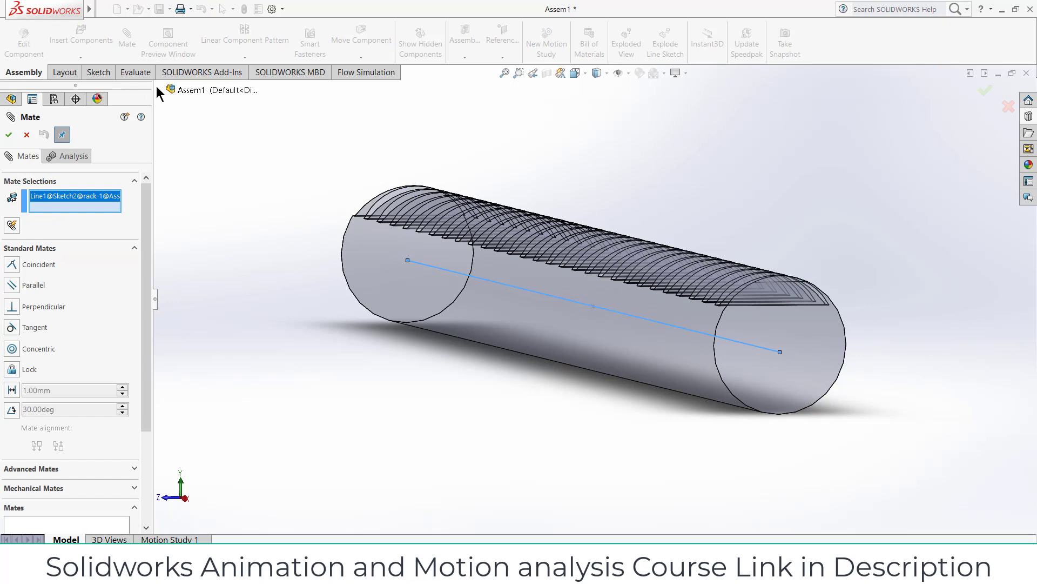
click(157, 90)
click(201, 143)
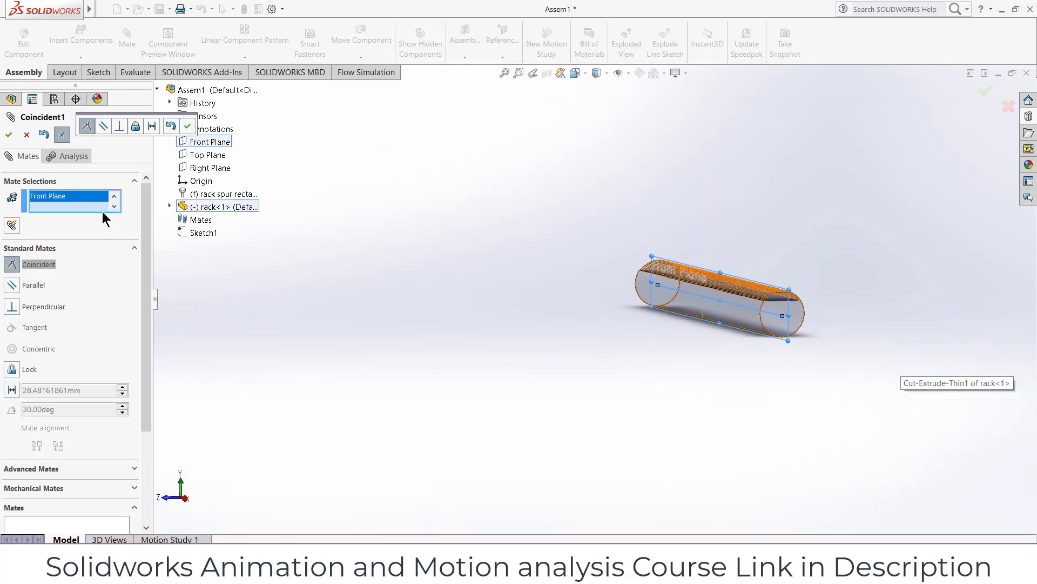
click(187, 126)
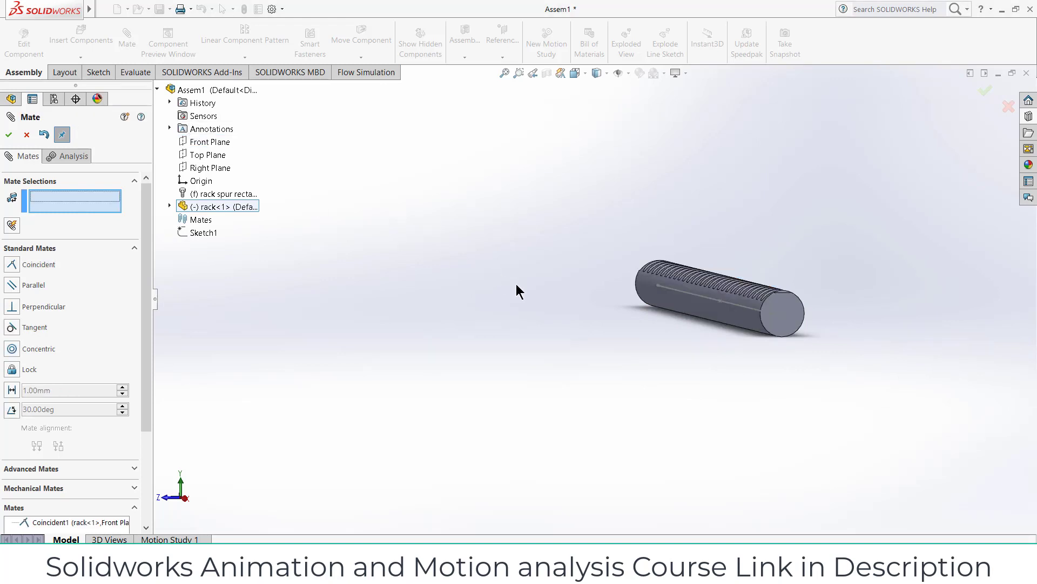
- Mate a rack face coincident with the assembly Top Plane and test the remaining movement
middle_drag(519, 292, 713, 299)
click(736, 306)
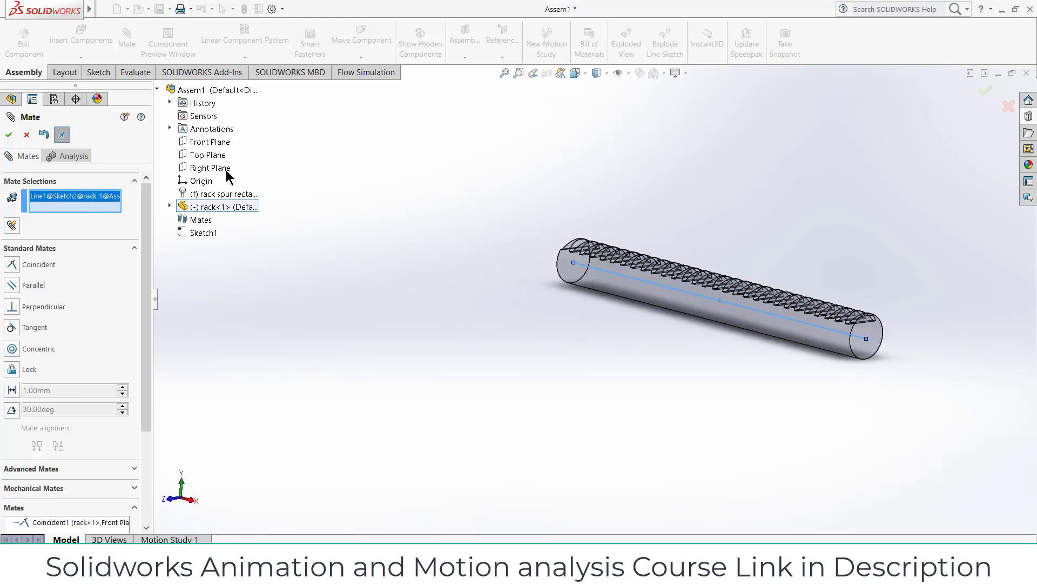
click(208, 156)
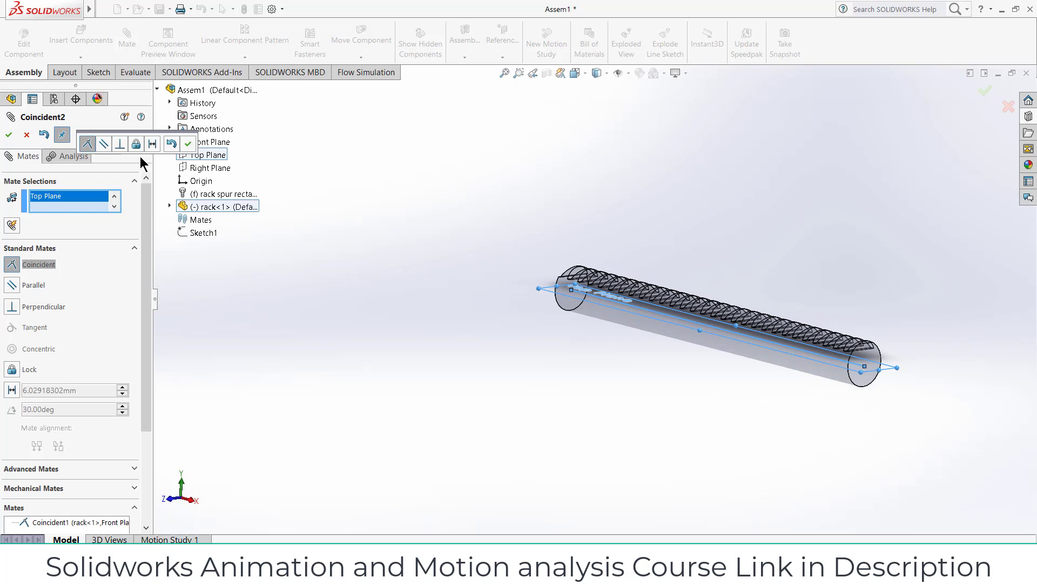
click(186, 144)
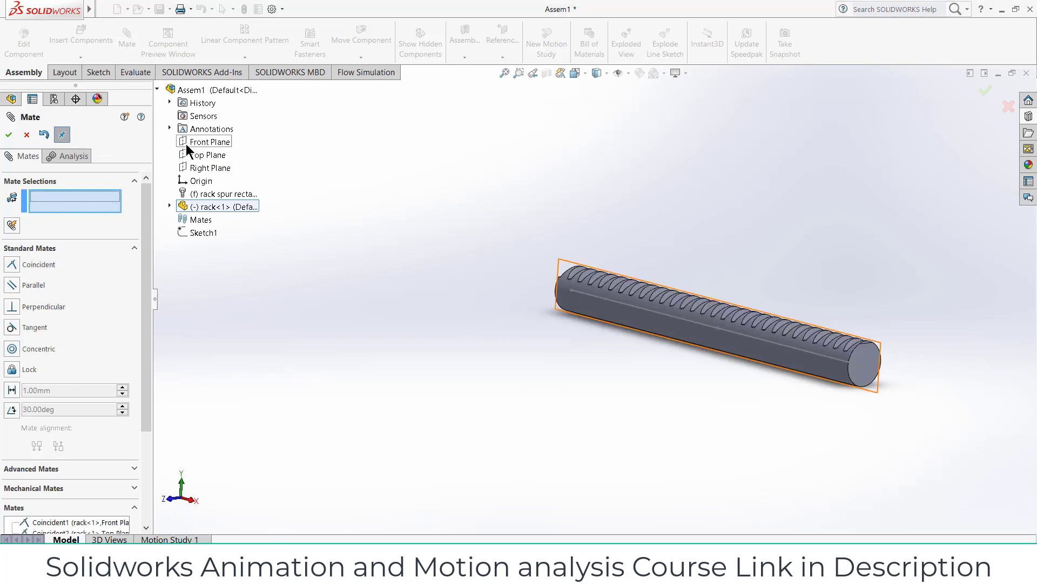
click(8, 134)
mouse_move(660, 307)
mouse_down()
mouse_move(767, 342)
mouse_move(634, 302)
mouse_move(658, 313)
mouse_move(648, 306)
mouse_up()
click(546, 320)
- Mate the rack's Front Plane coincident with the assembly Front Plane
click(6, 246)
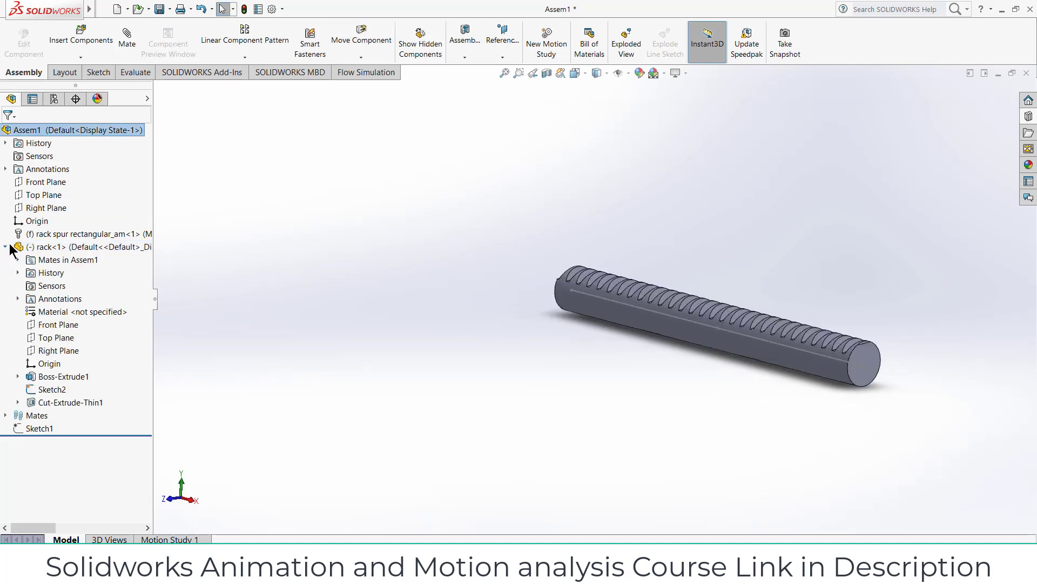
click(47, 324)
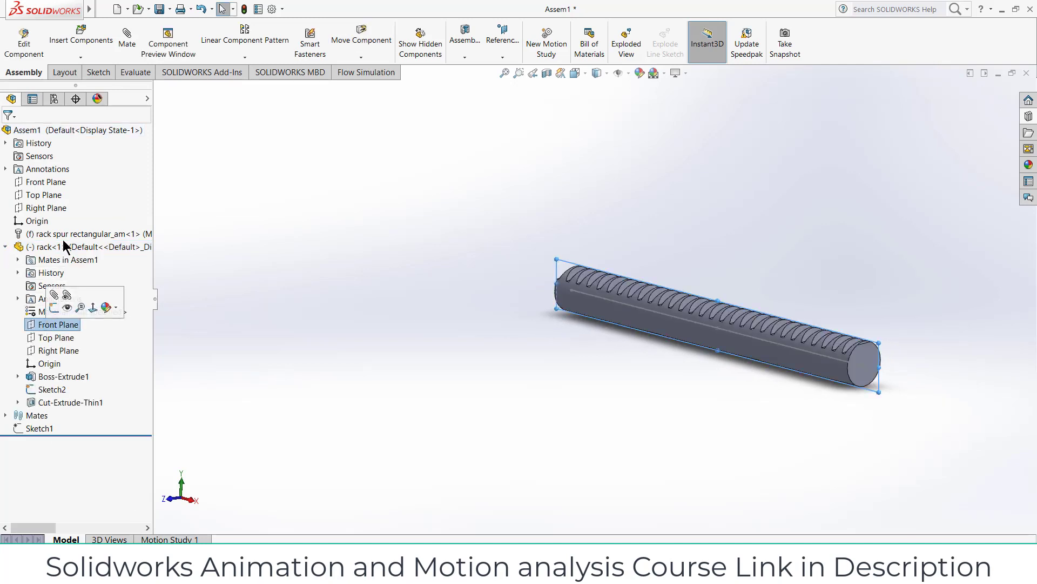
click(127, 40)
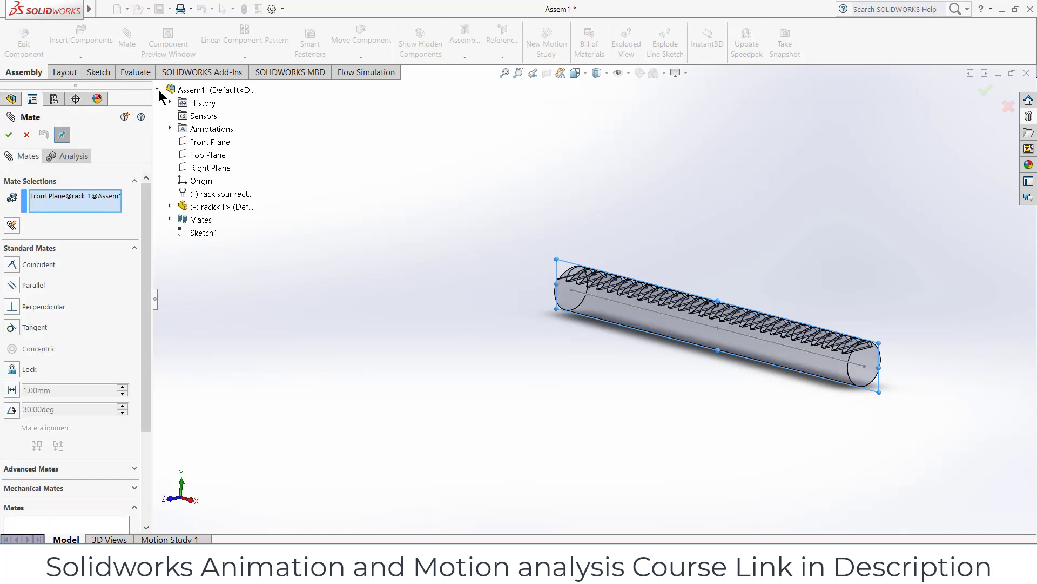
click(203, 143)
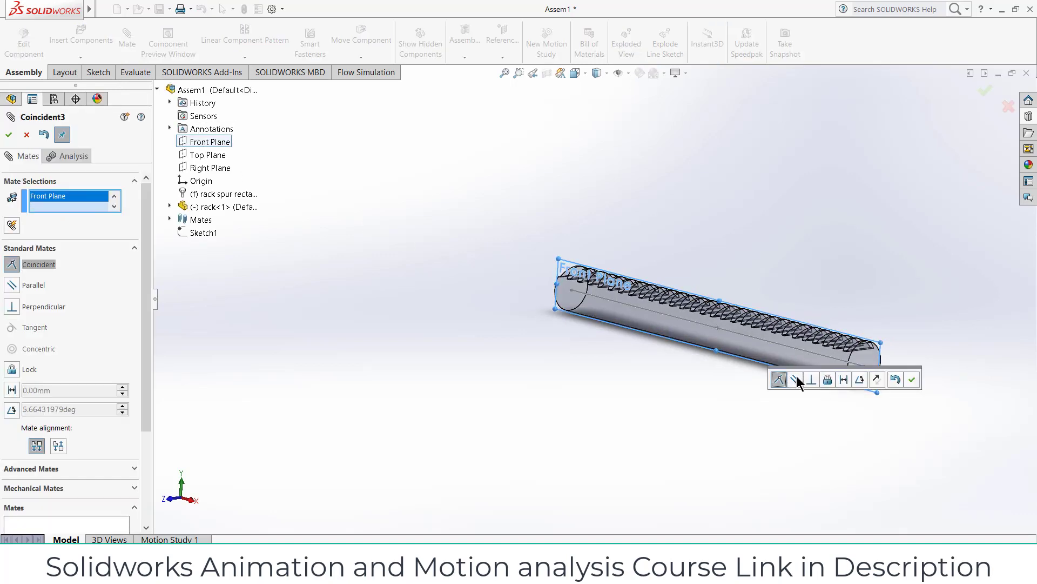
click(911, 381)
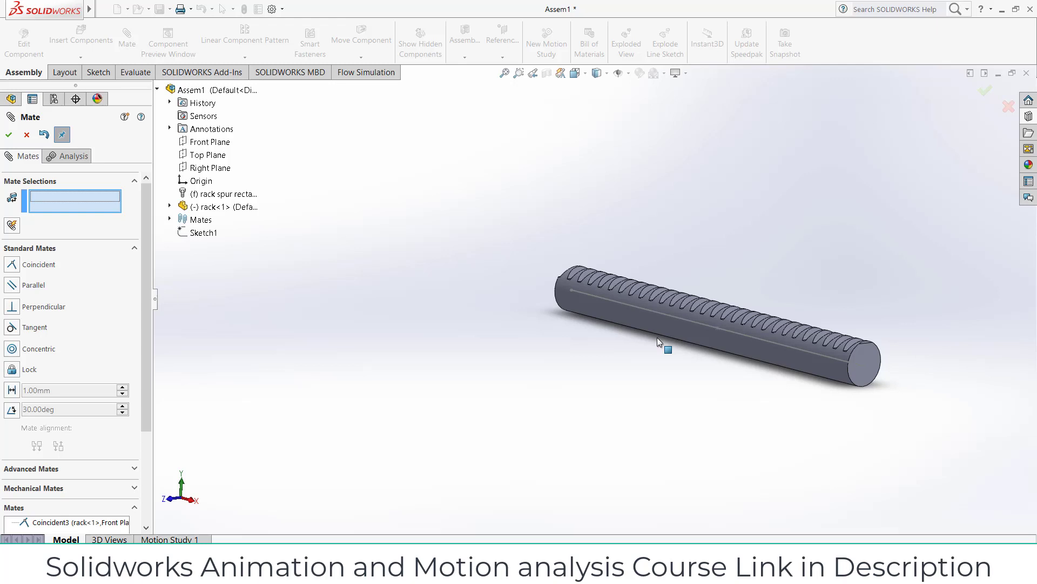
click(8, 134)
scroll(798, 319, up, 5)
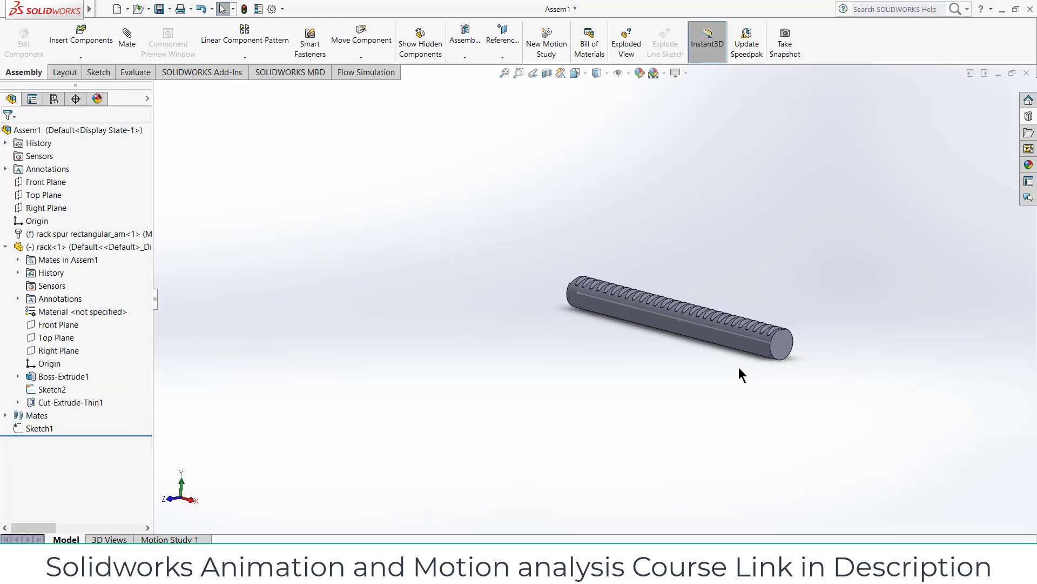
scroll(607, 331, down, 3)
middle_drag(607, 330, 682, 360)
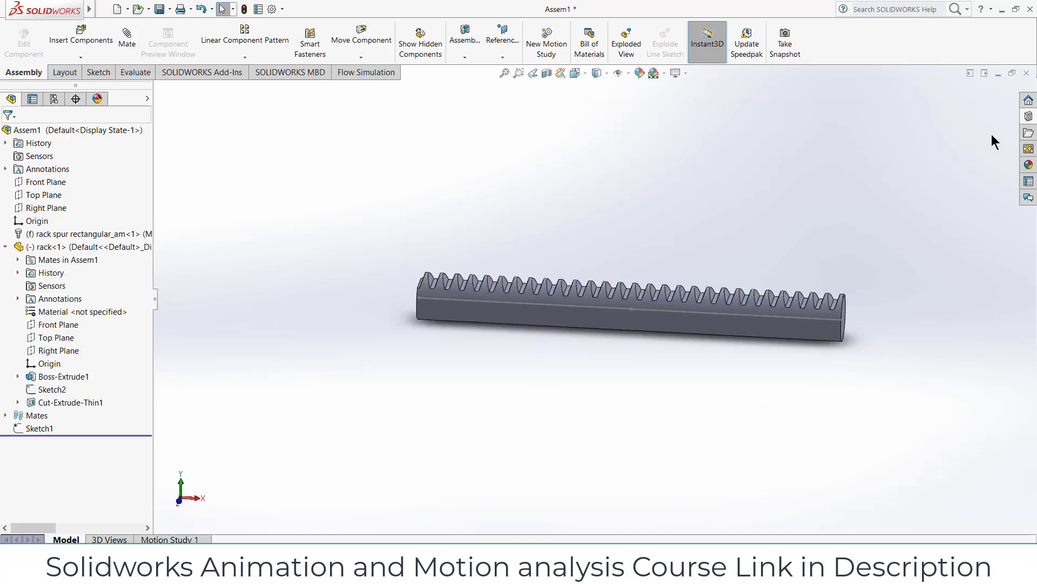
- Drag a Toolbox Spur Gear into the assembly and set its module to 1
click(1028, 117)
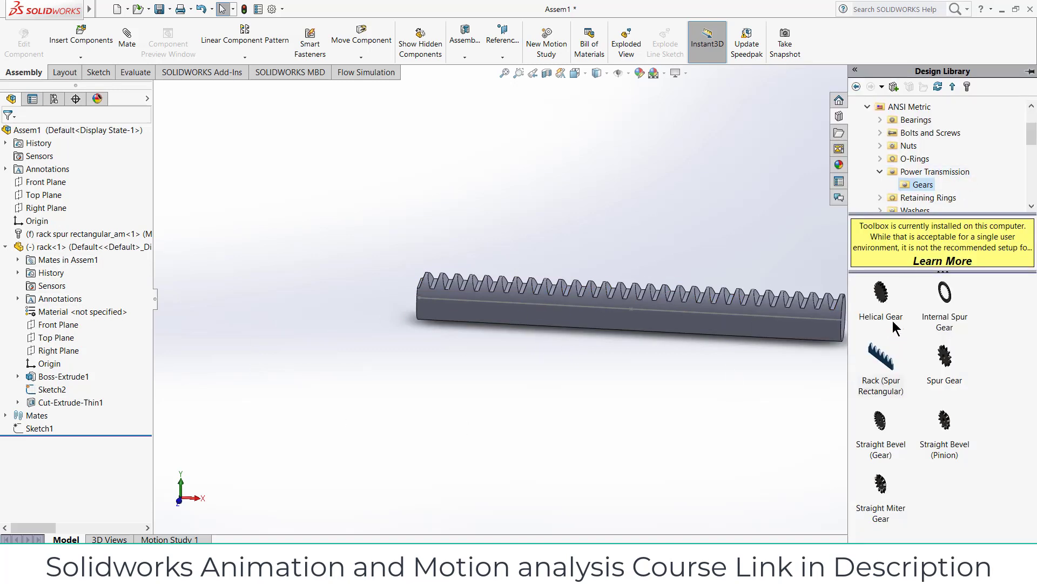
drag(944, 361, 635, 240)
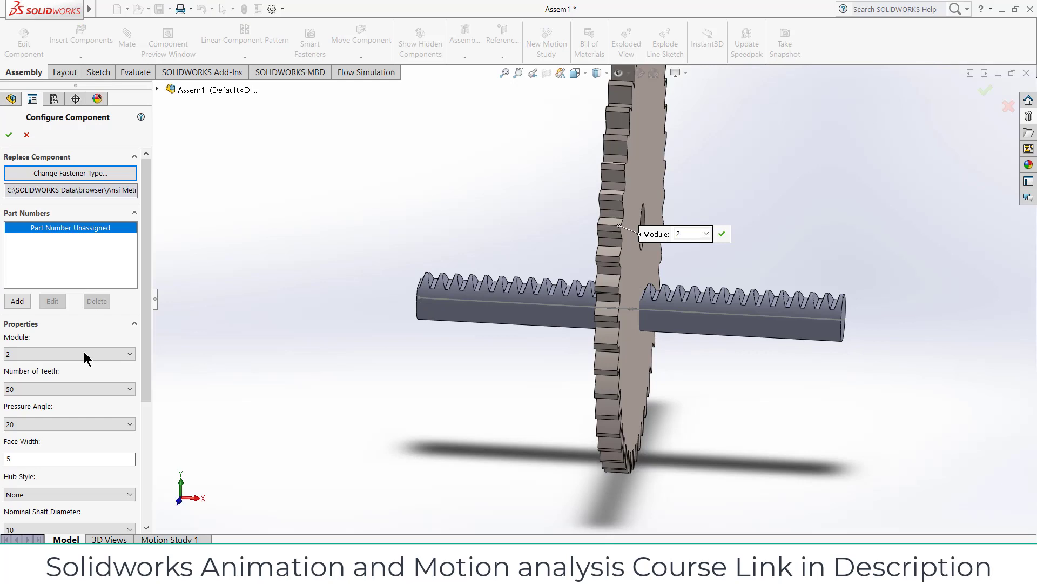
click(82, 353)
scroll(53, 84, up, 2)
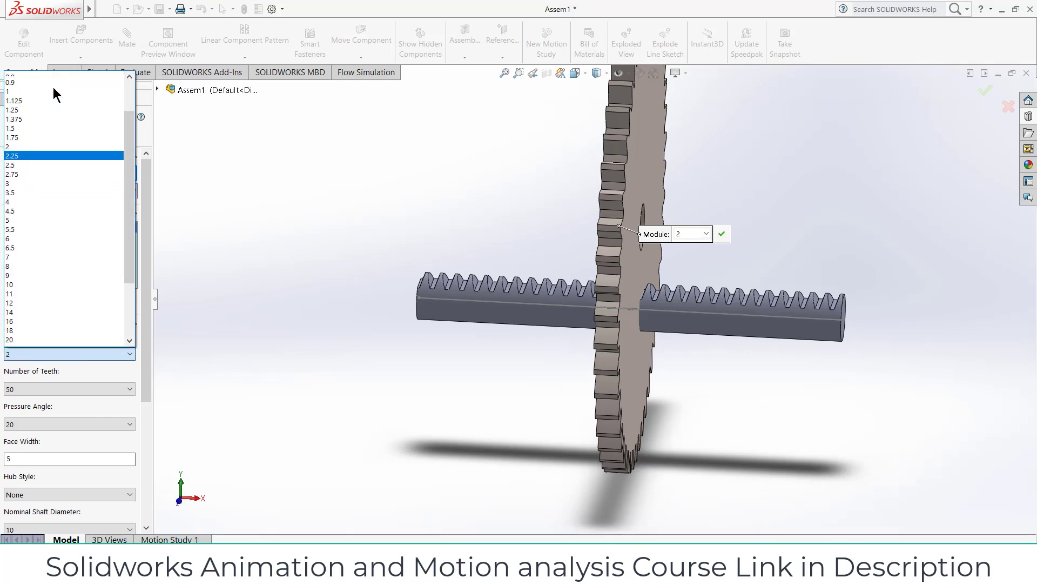
click(38, 103)
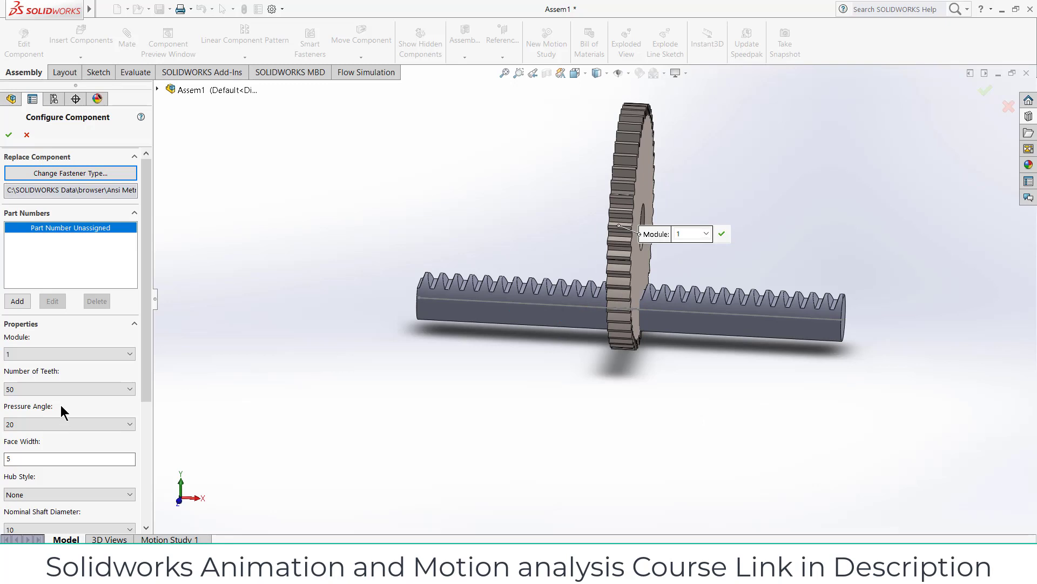
- Give the spur gear 13 teeth and a nominal shaft diameter of 2
click(55, 389)
scroll(86, 172, up, 5)
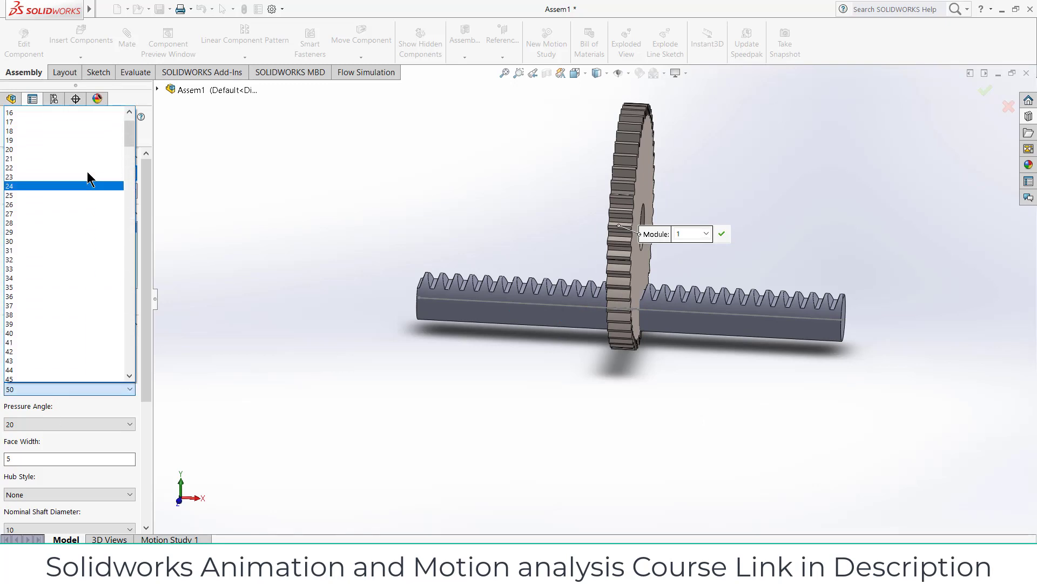
scroll(88, 172, up, 2)
click(71, 139)
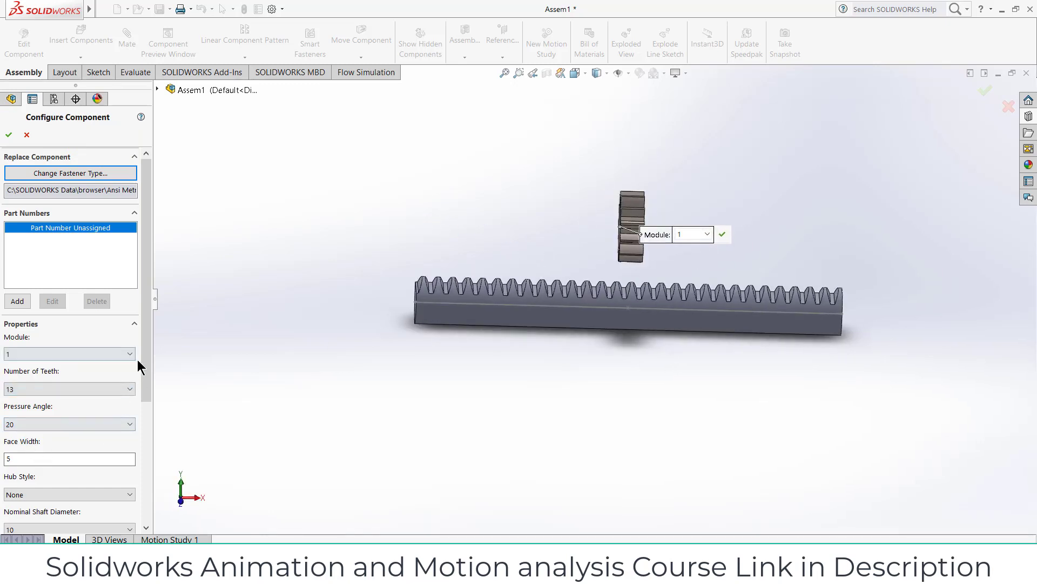
drag(147, 364, 145, 416)
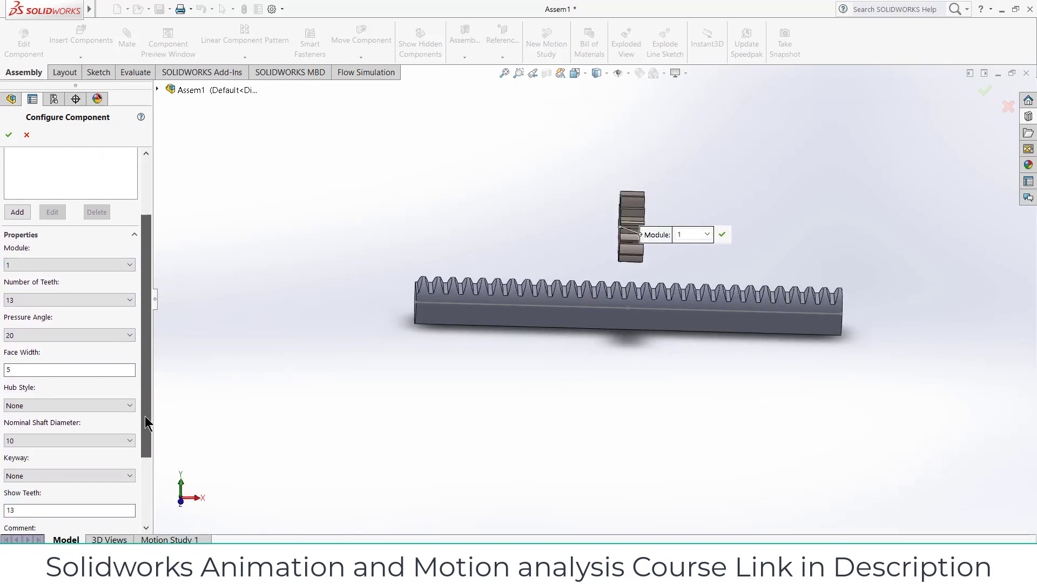
click(93, 443)
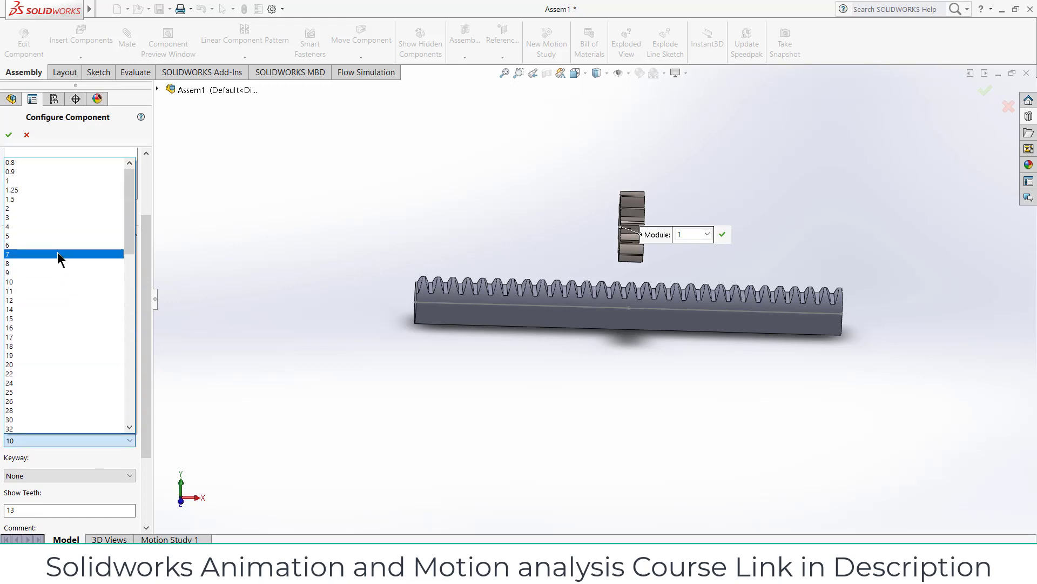
click(59, 210)
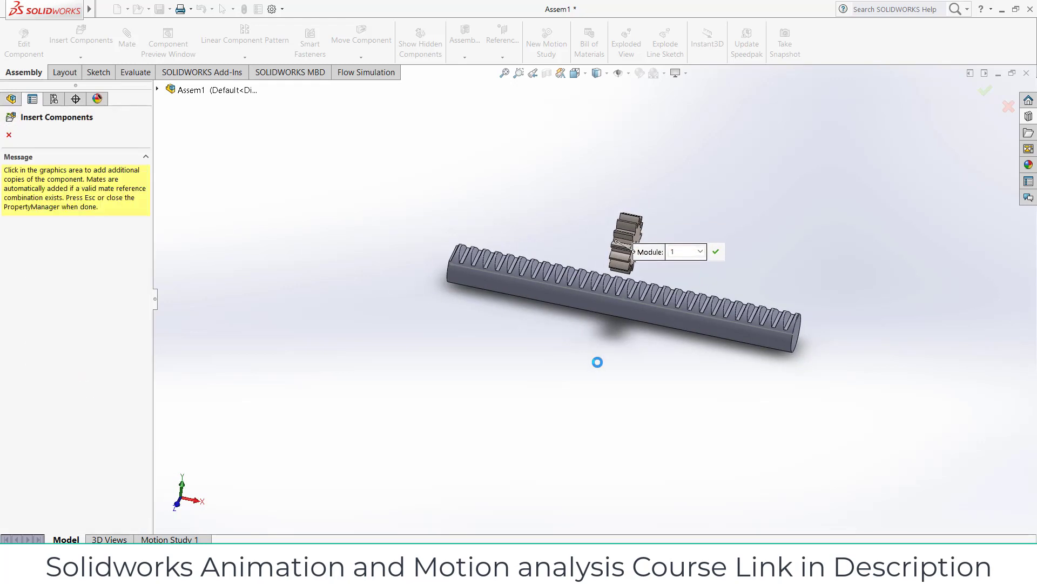
- Rotate the spur gear upright to a new angle and lift it above the rack
key(Escape)
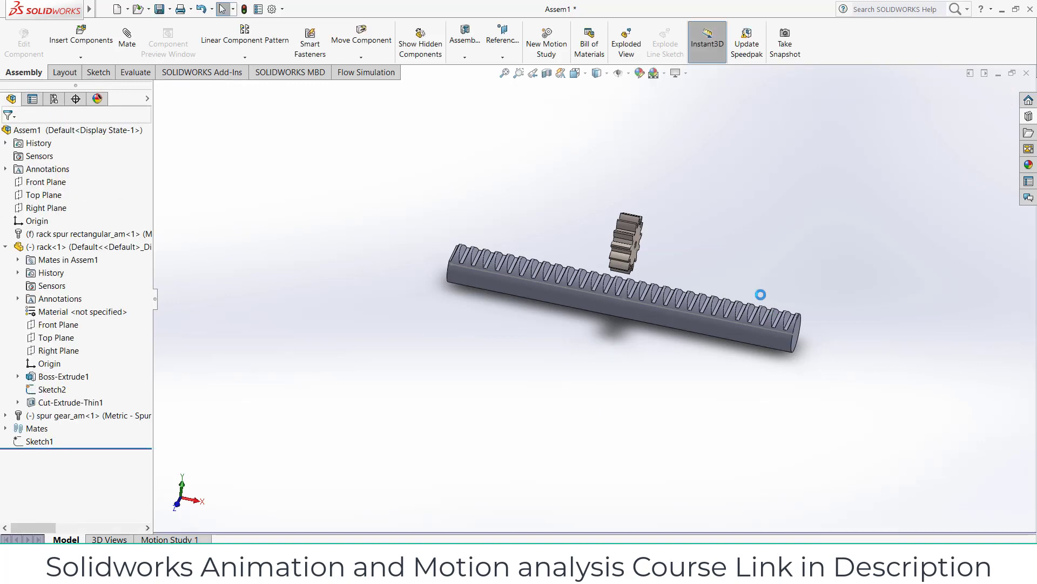
key(ctrl+7)
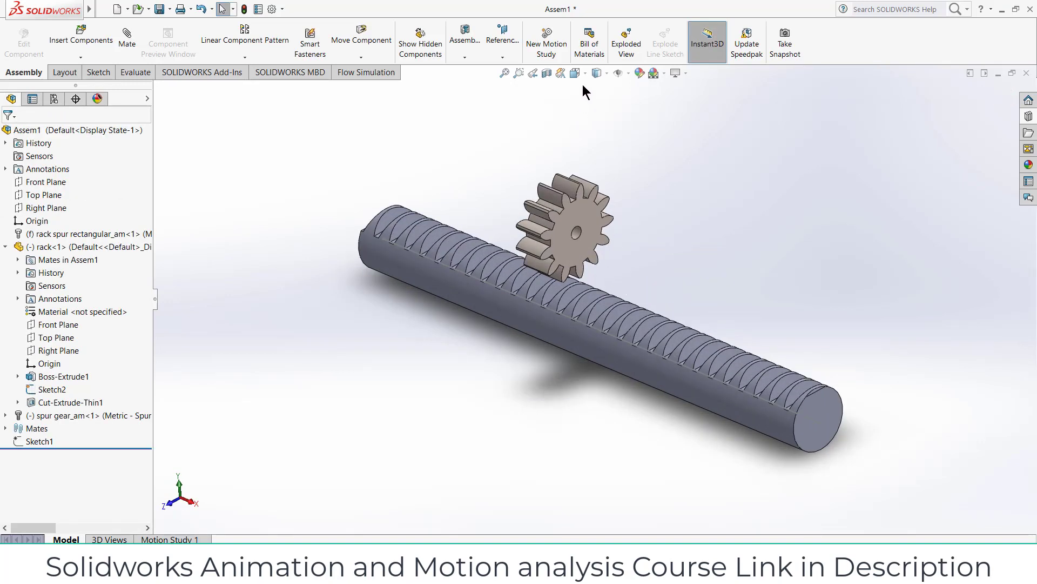
click(360, 58)
click(368, 84)
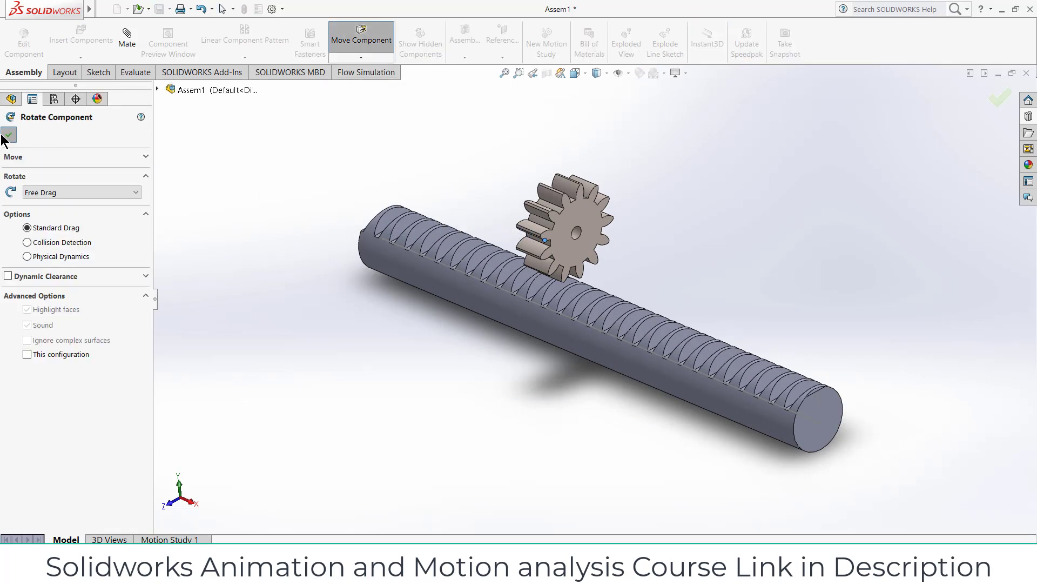
click(10, 135)
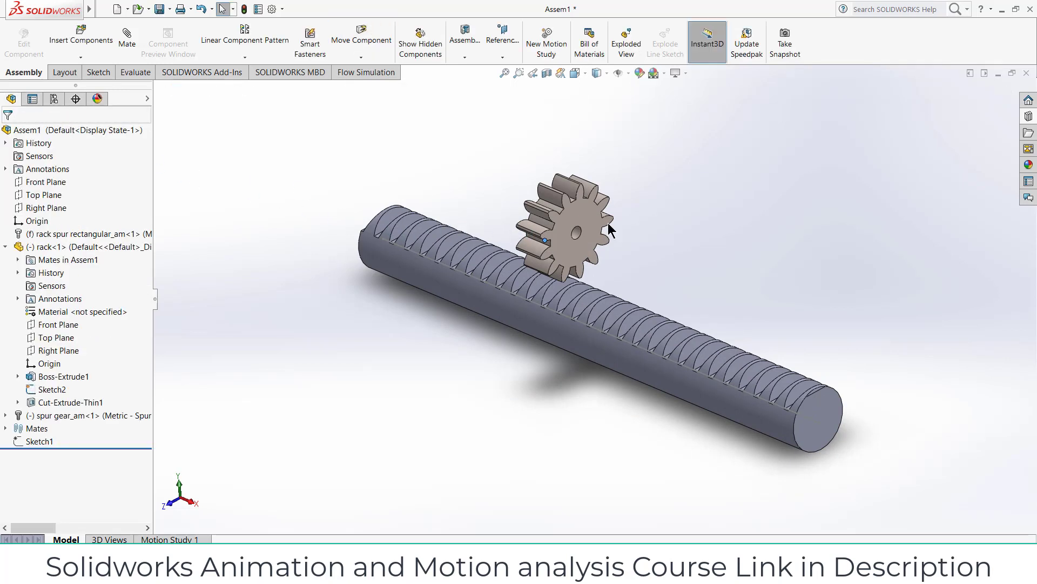
drag(574, 241, 435, 221)
click(361, 57)
click(374, 84)
click(9, 134)
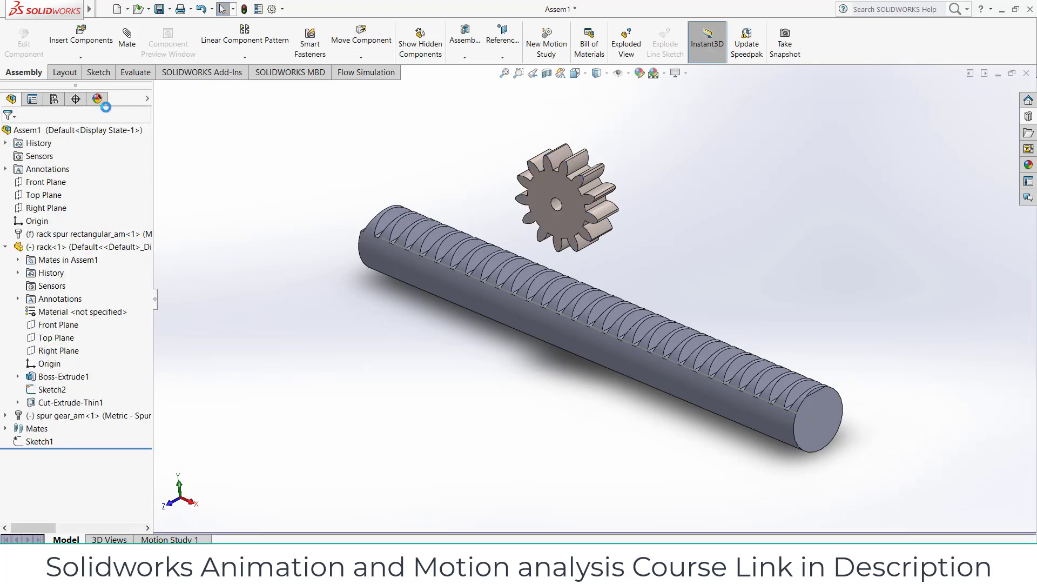
- Mate the gear face coincident with the Front Plane and lower the gear onto the rack teeth
click(555, 187)
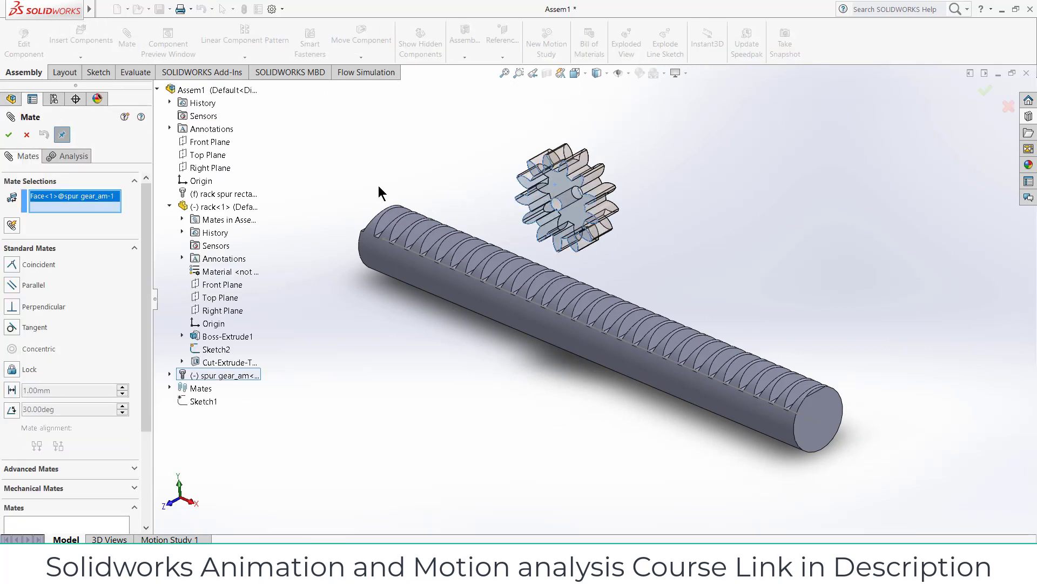
click(215, 141)
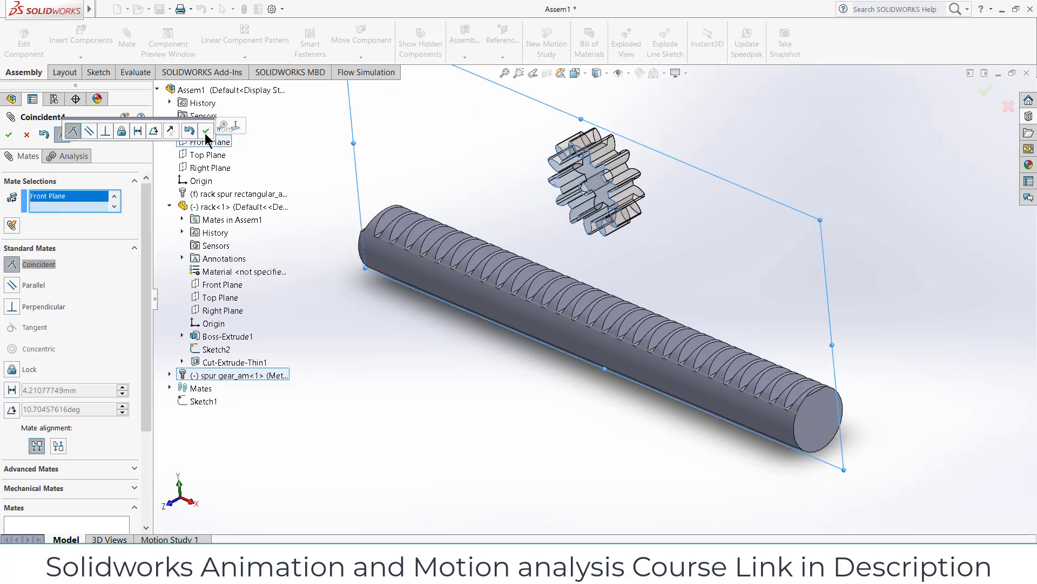
click(205, 132)
middle_drag(678, 381, 729, 311)
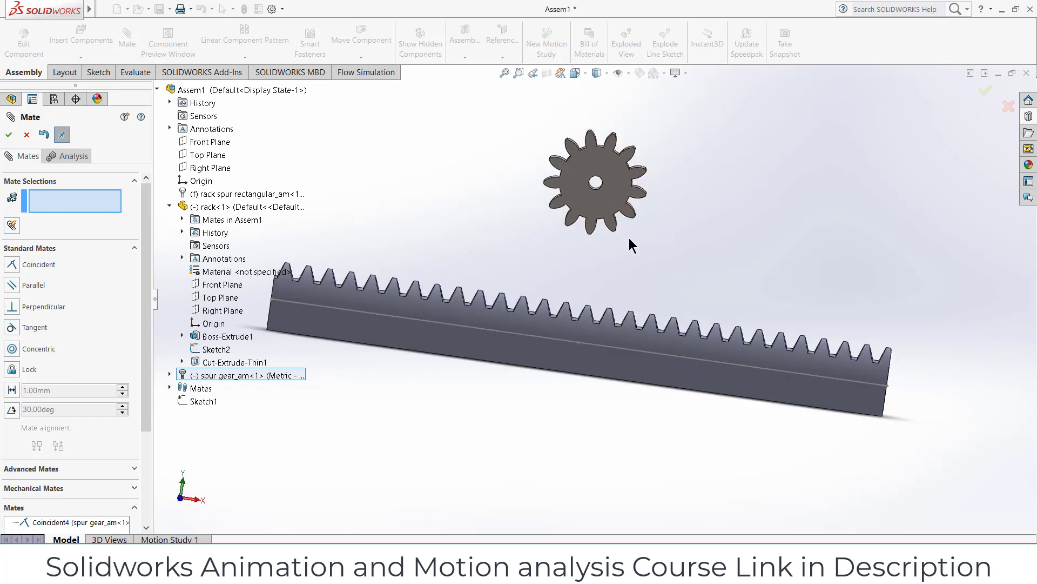
key(ctrl+1)
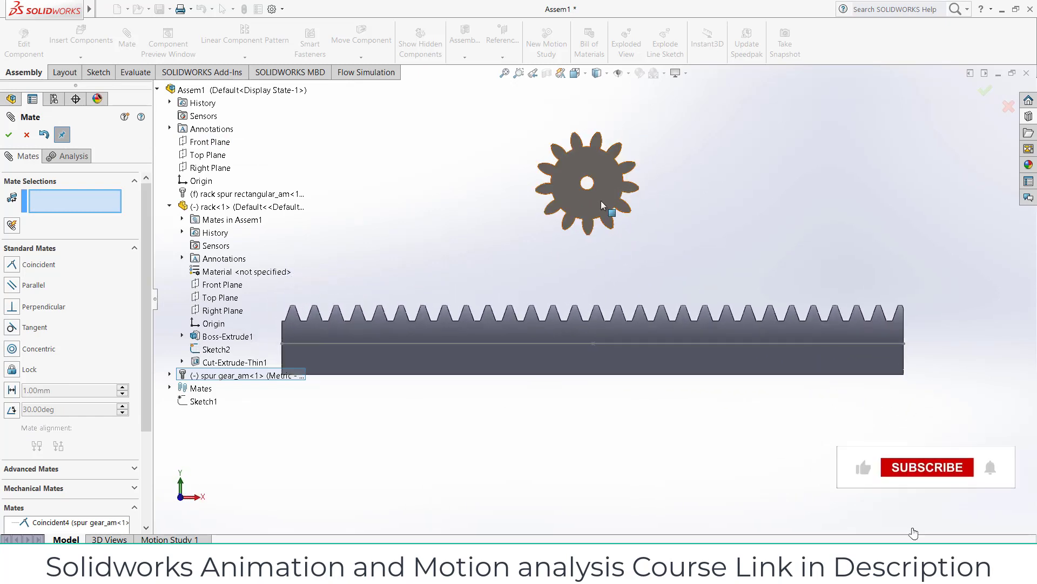
drag(601, 200, 600, 282)
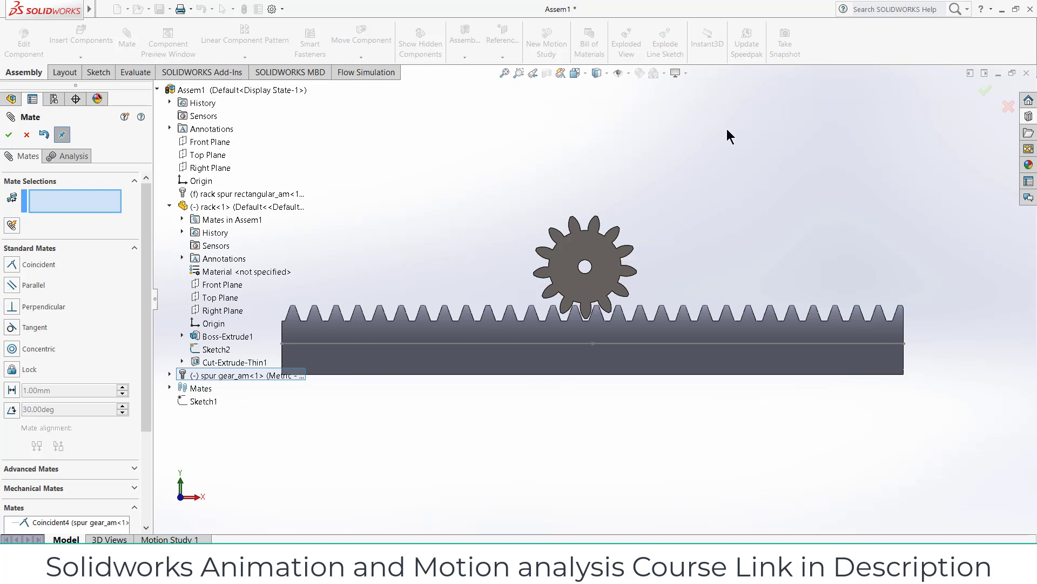
click(622, 73)
- Add an 11 mm Distance mate between the gear's axis and the Top Plane
scroll(646, 277, up, 3)
middle_drag(602, 250, 584, 282)
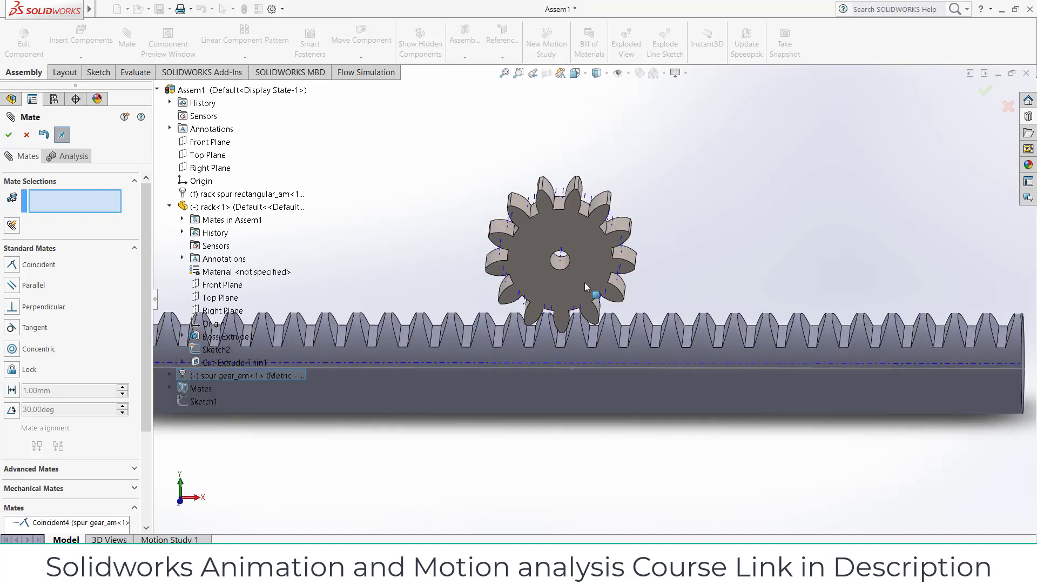
click(562, 262)
scroll(753, 259, down, 3)
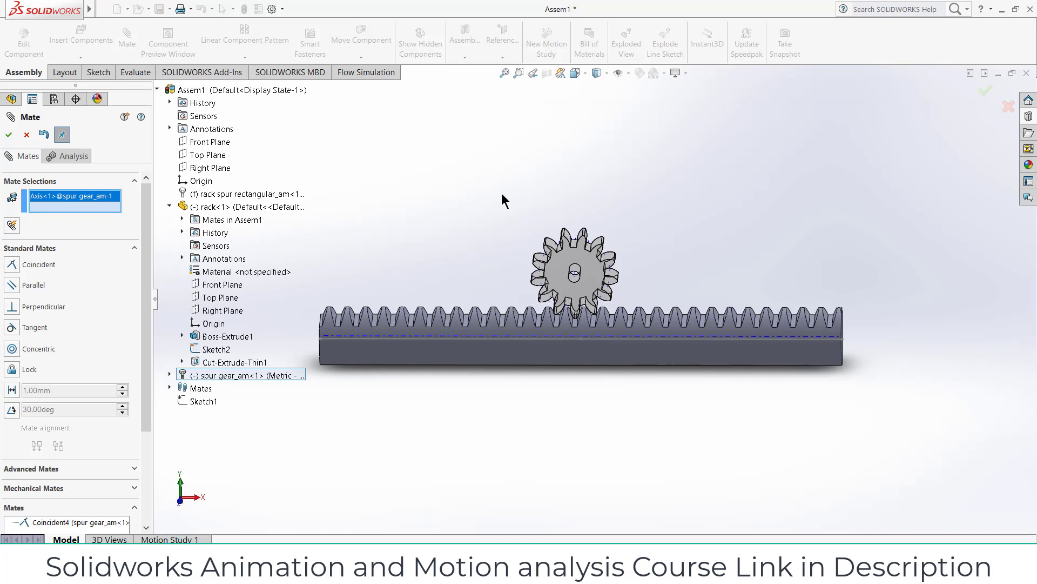
click(212, 155)
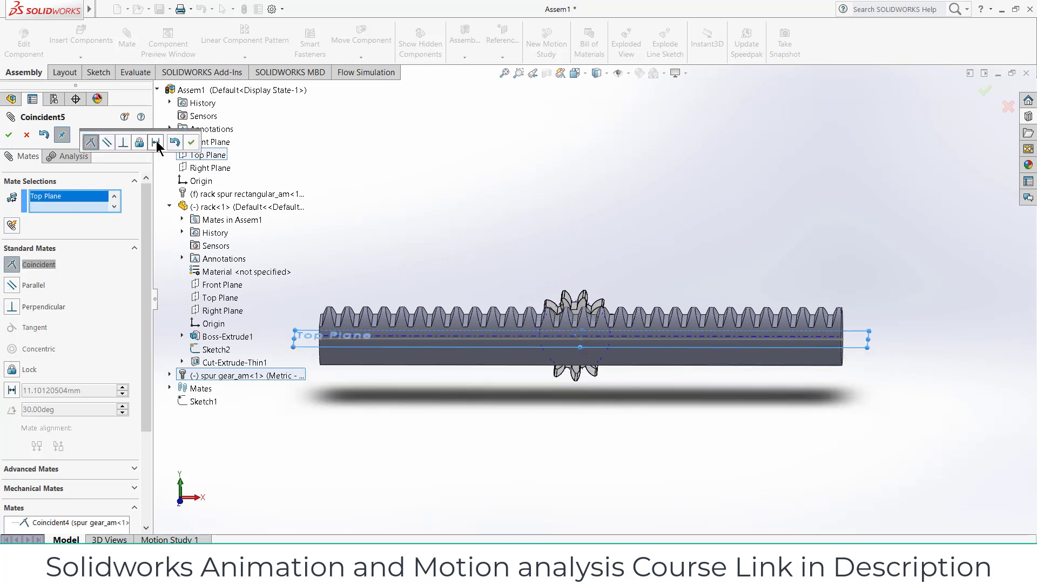
click(156, 142)
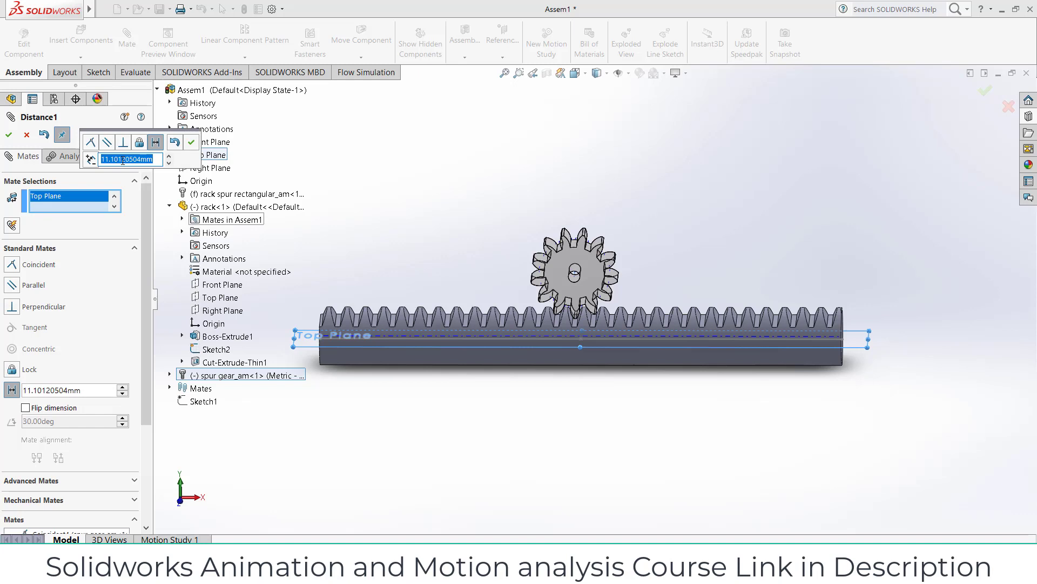
text(11)
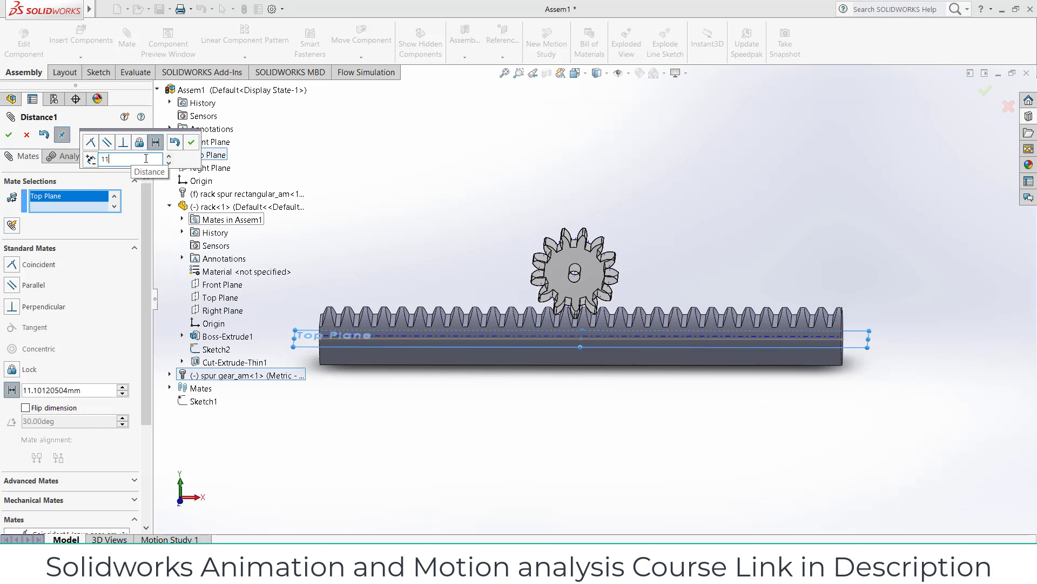
click(191, 143)
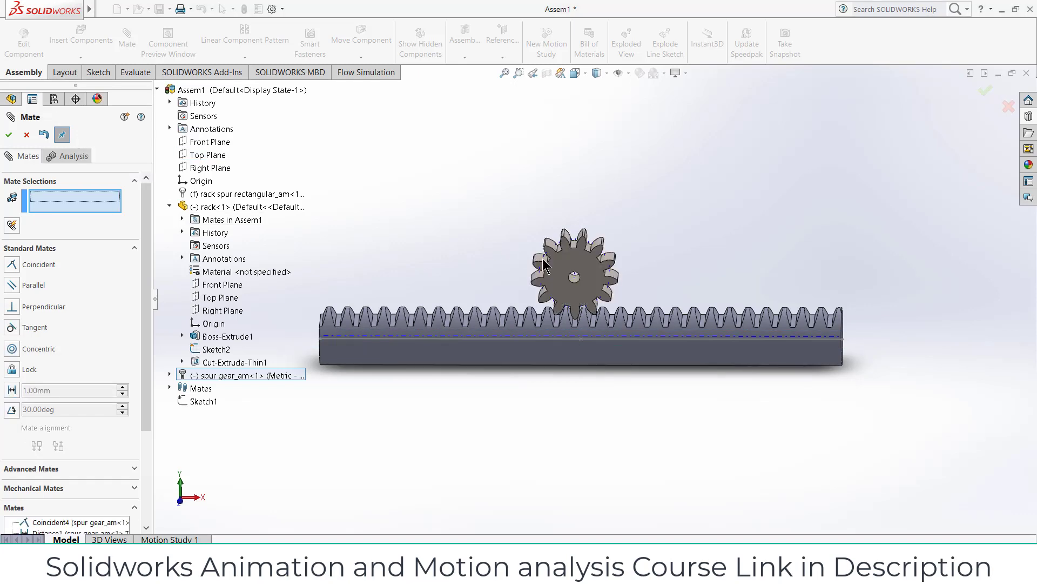
click(8, 135)
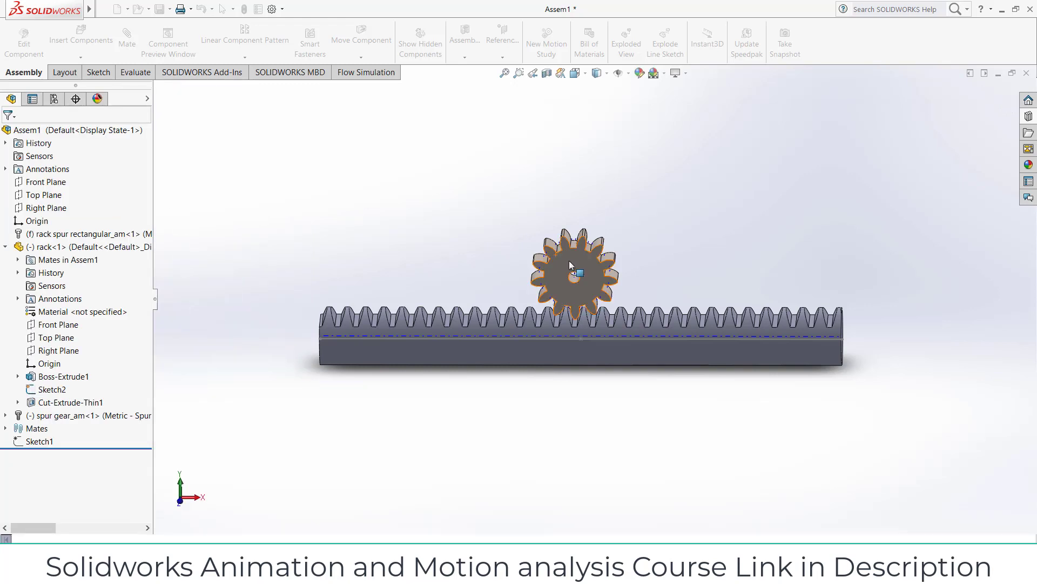
- Expand the spur gear's ToothCut feature and show its TooCutSke sketch
click(569, 261)
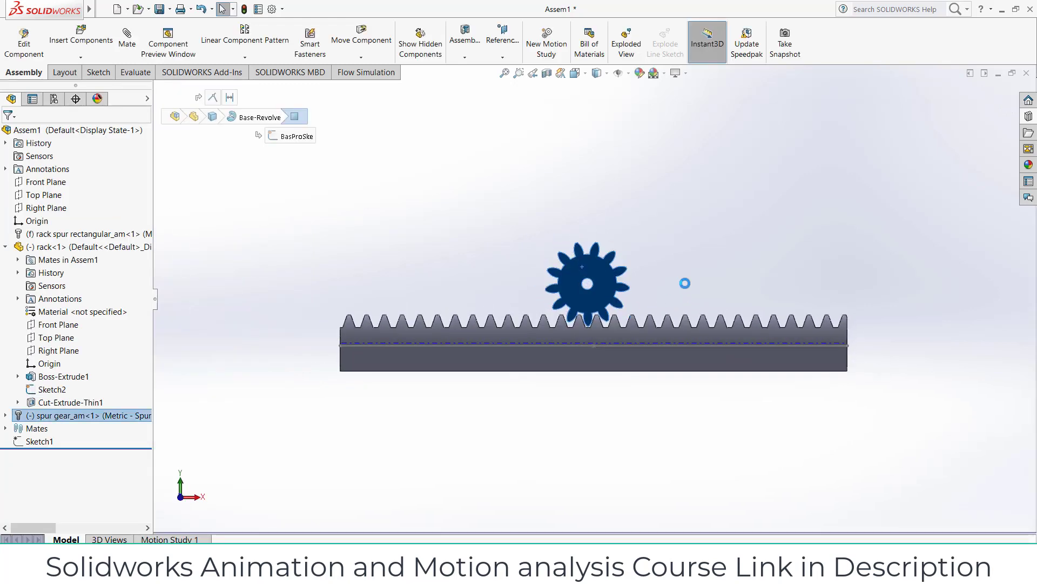
scroll(582, 329, down, 3)
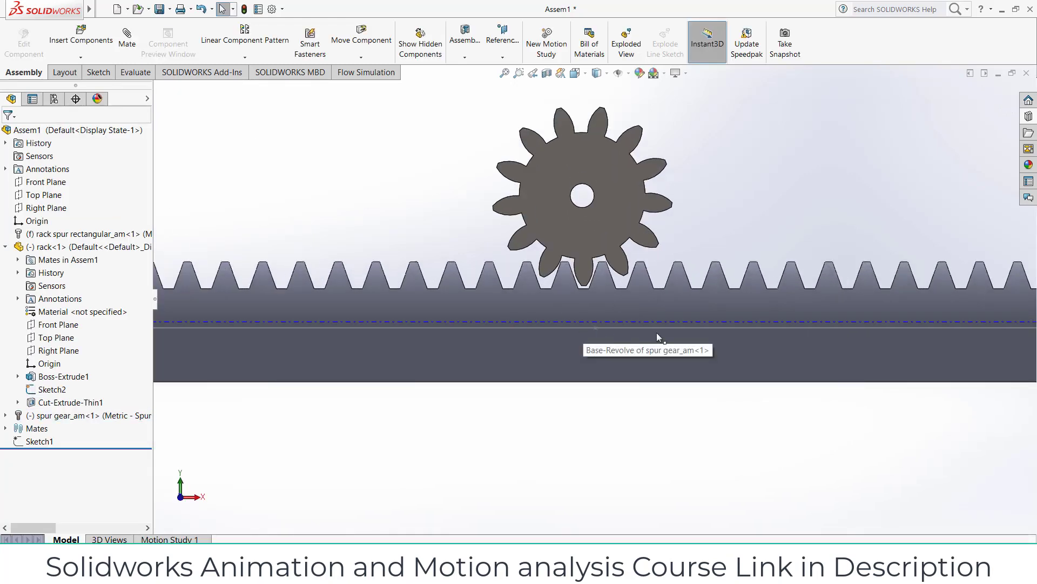
scroll(706, 343, up, 4)
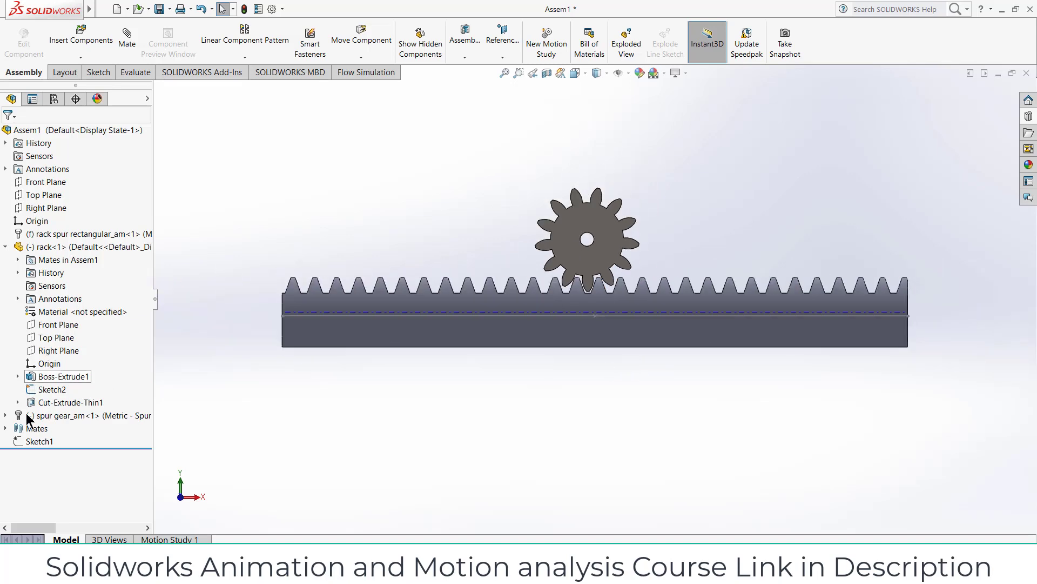
click(6, 415)
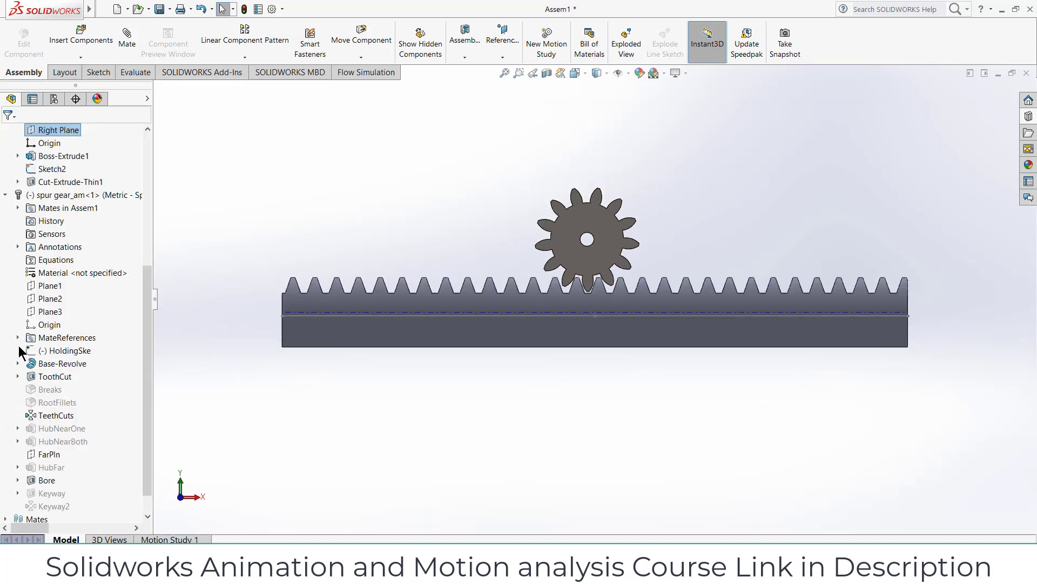
click(18, 363)
click(61, 376)
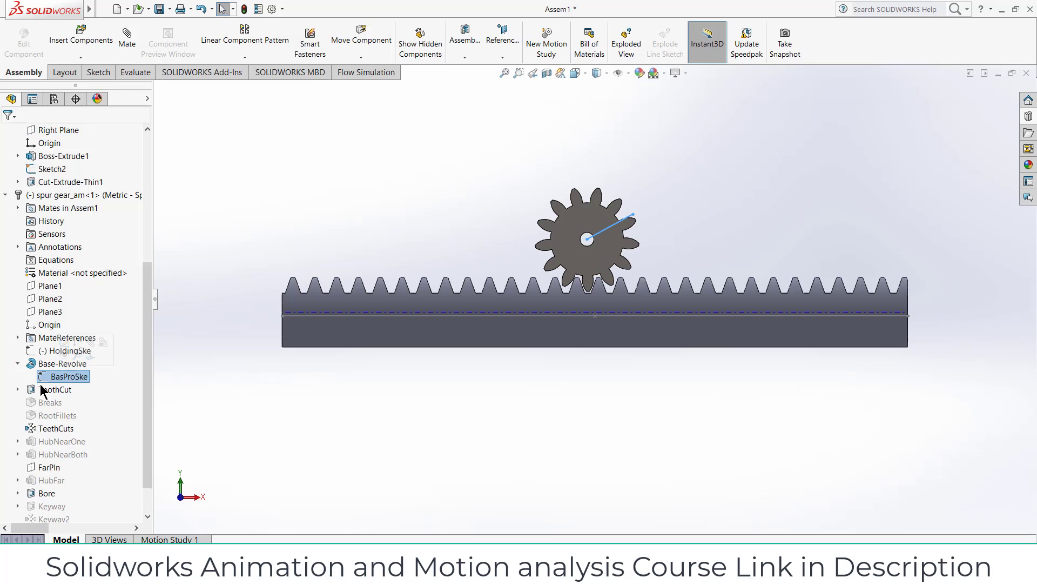
click(18, 389)
click(66, 402)
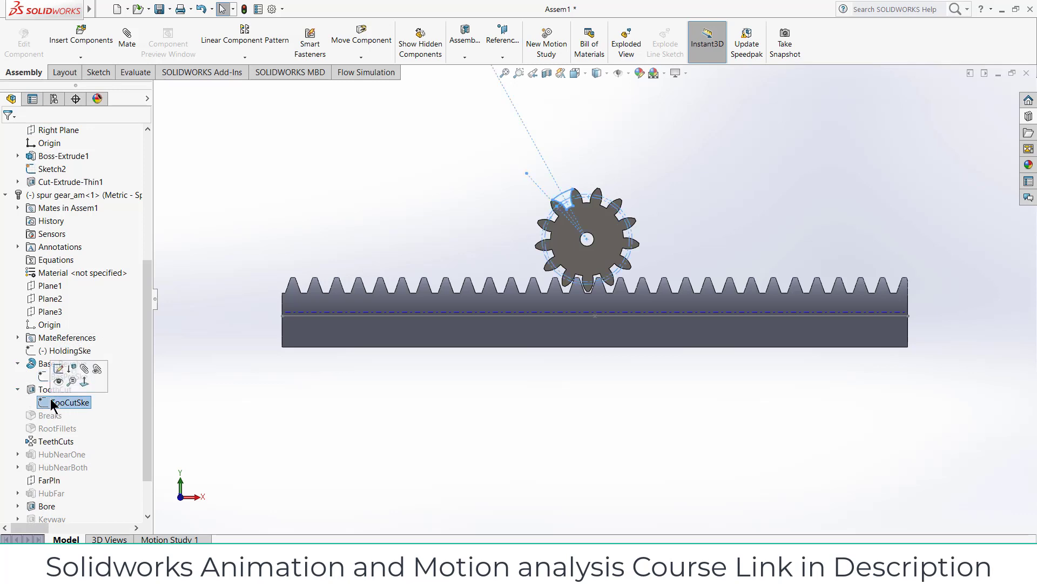
click(58, 381)
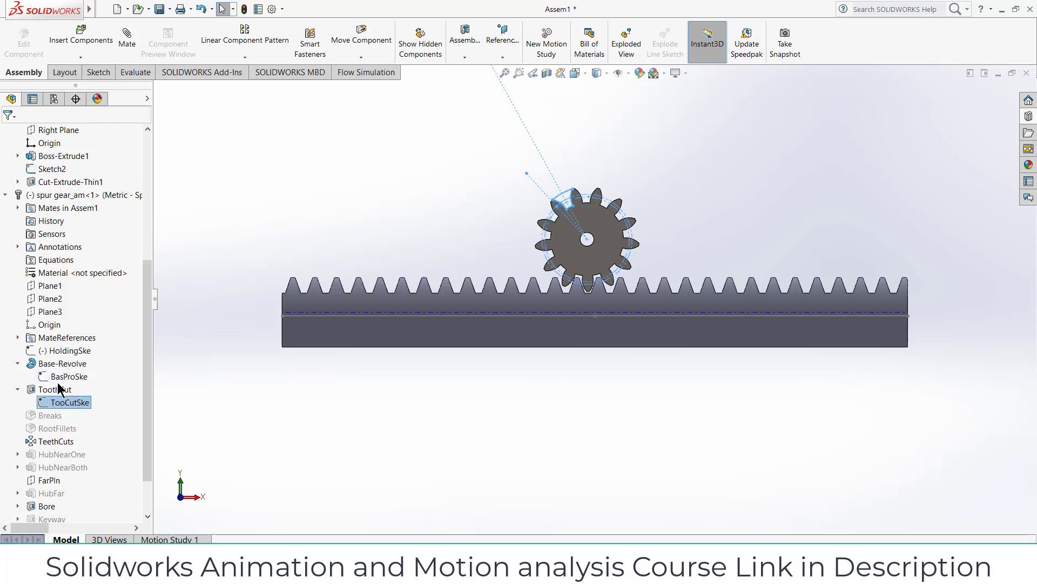
click(292, 433)
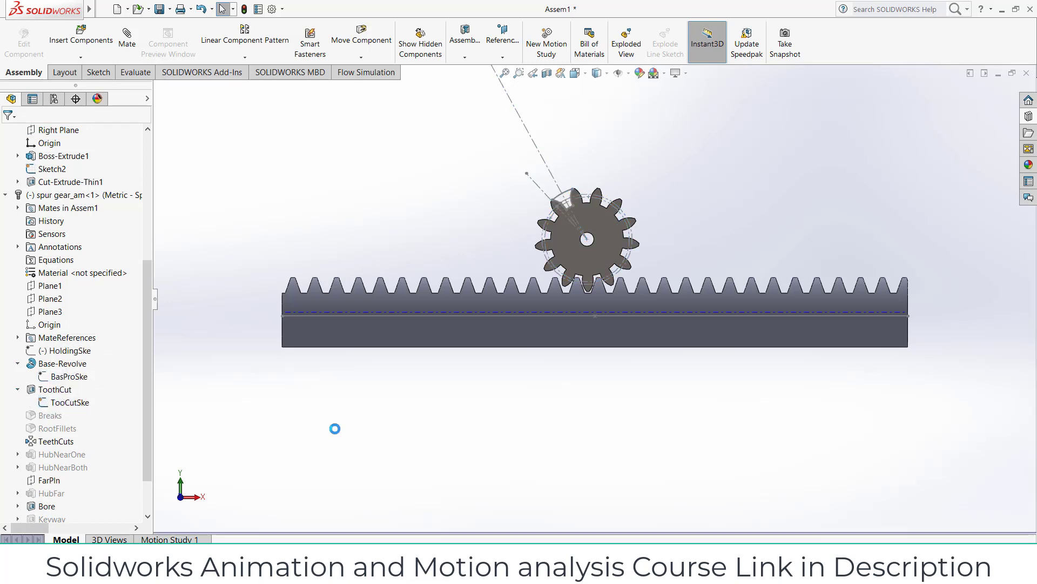
- Add a Rack Pinion mate from the rack's sketch line to the gear's pitch circle, 13 mm pitch diameter
click(127, 43)
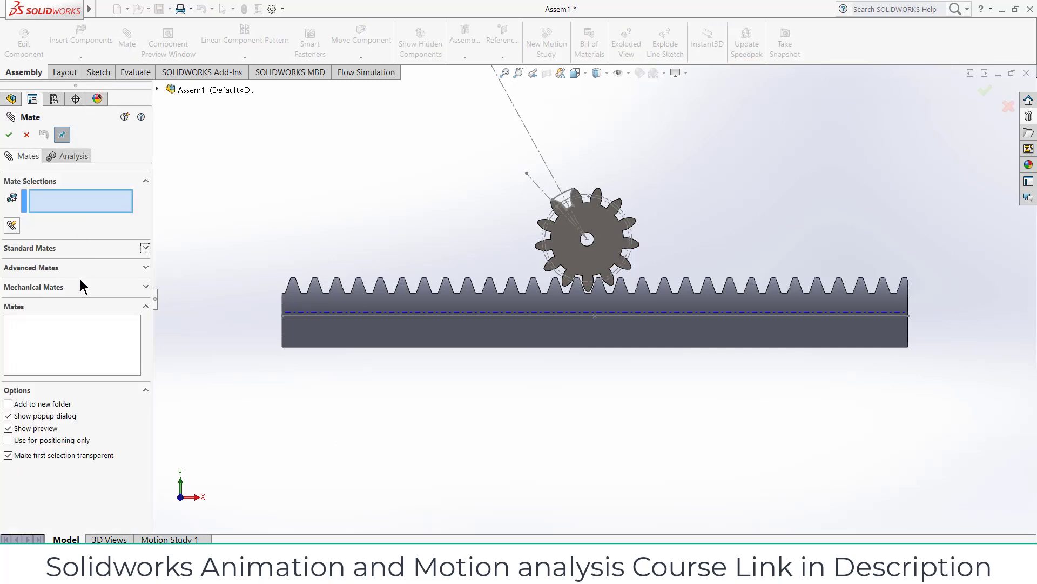
click(83, 287)
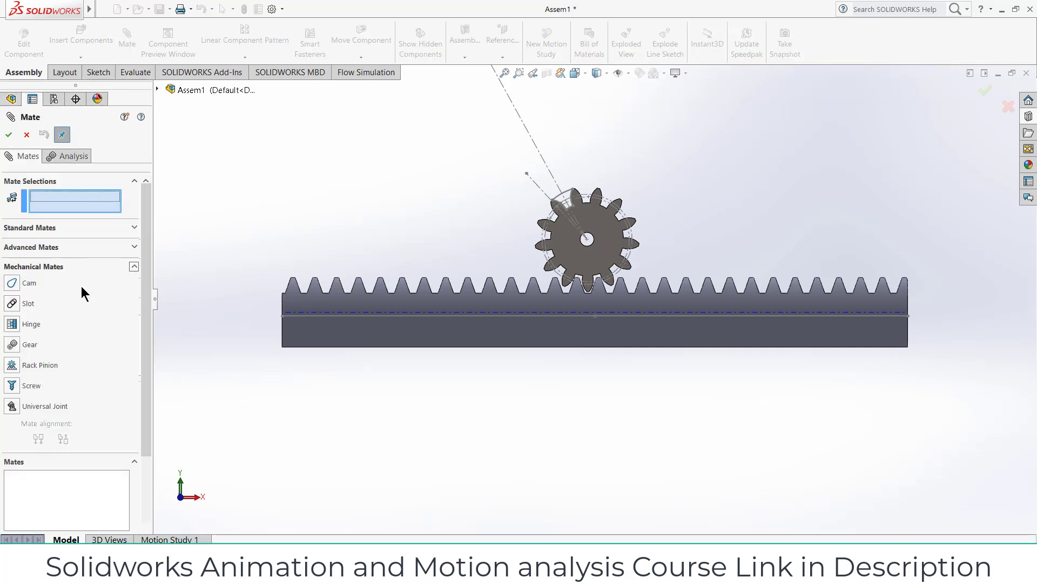
click(16, 367)
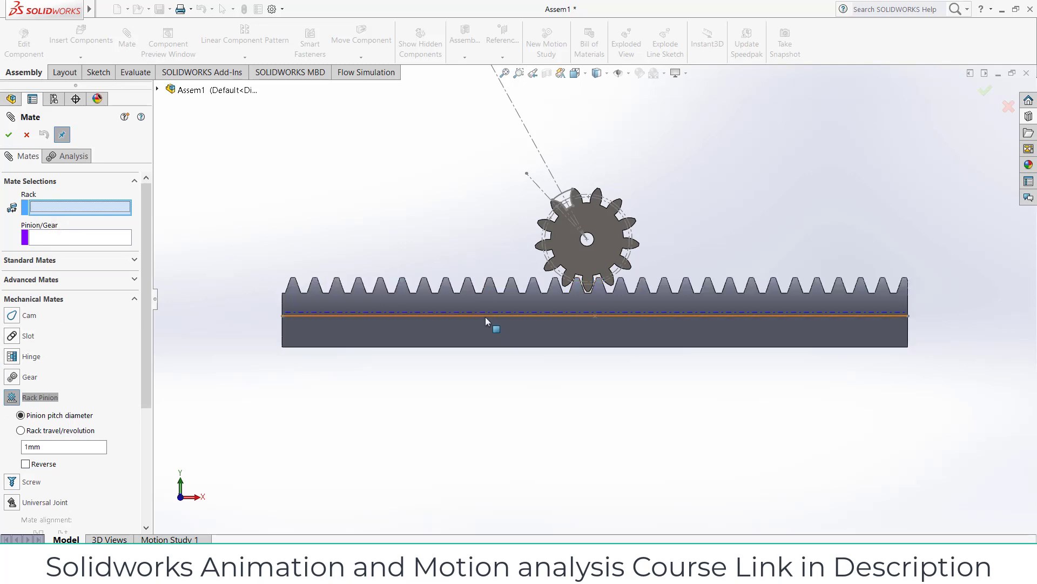
middle_drag(456, 322, 375, 310)
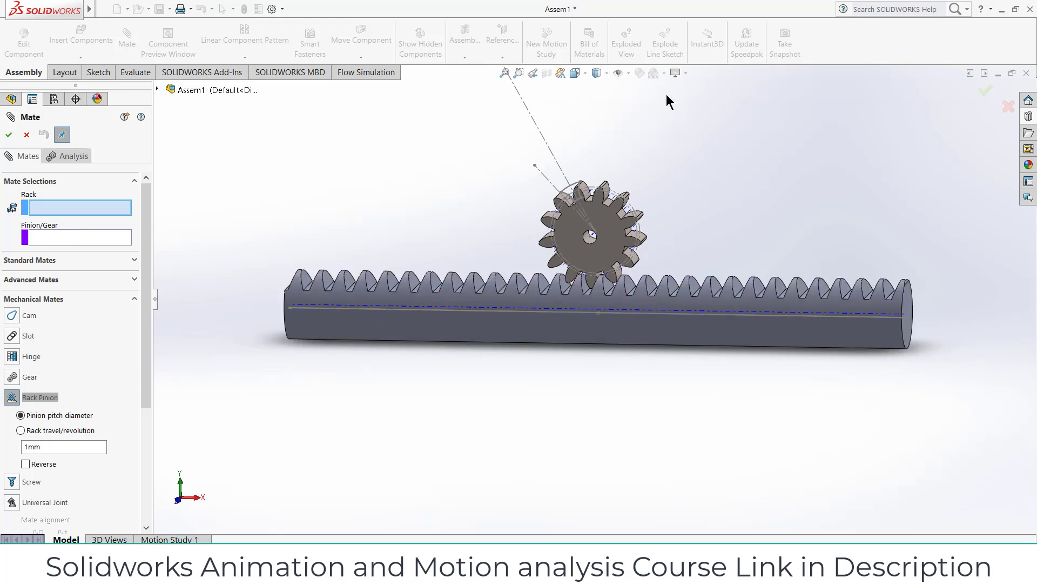
click(627, 74)
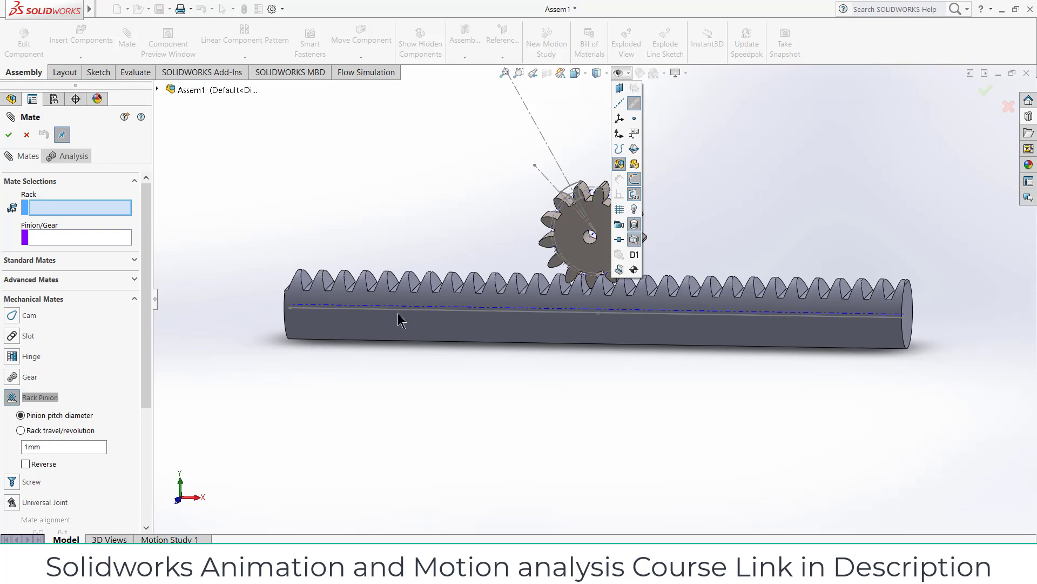
click(308, 308)
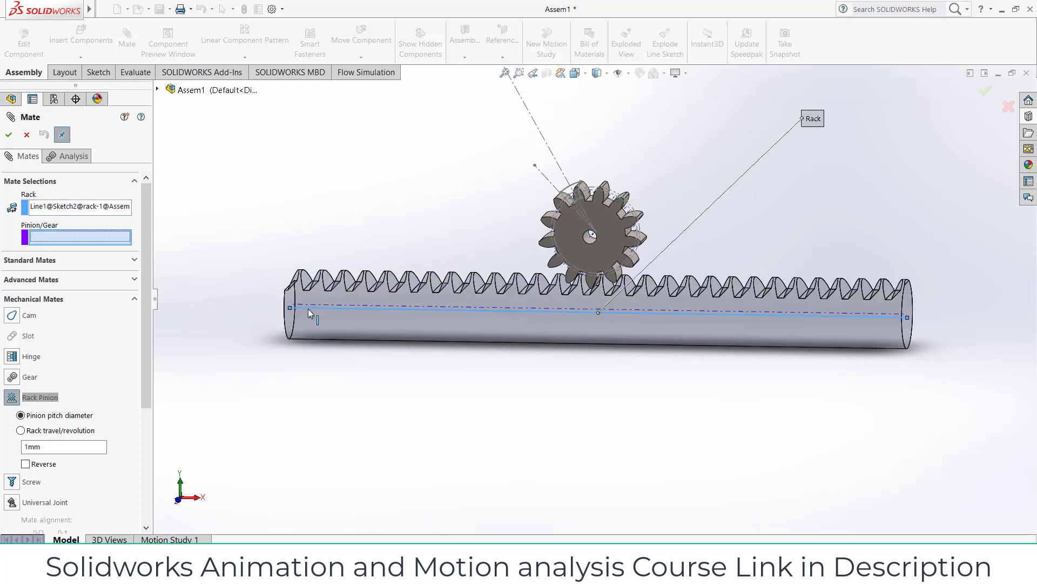
scroll(640, 233, down, 5)
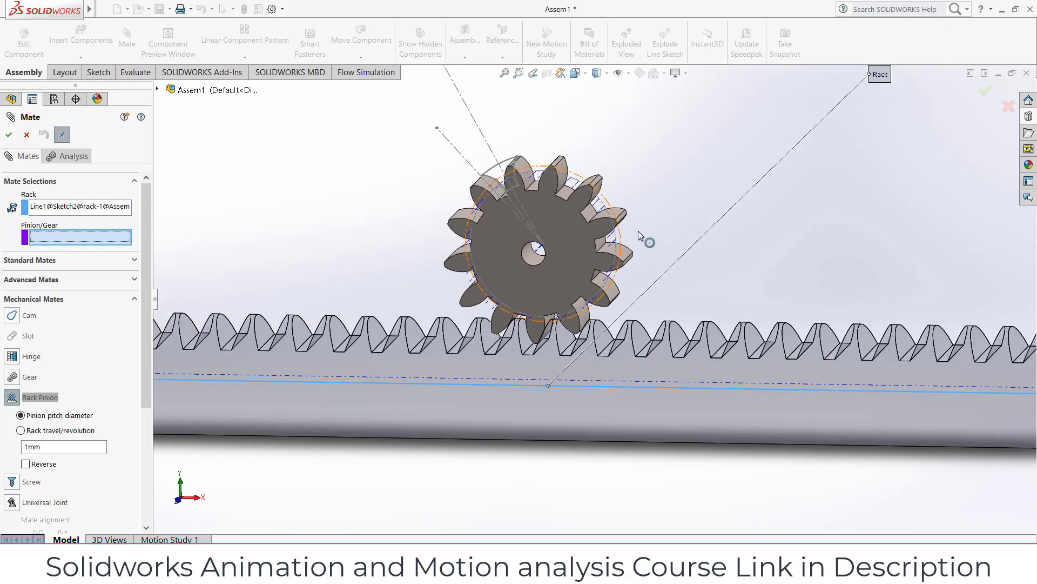
click(589, 322)
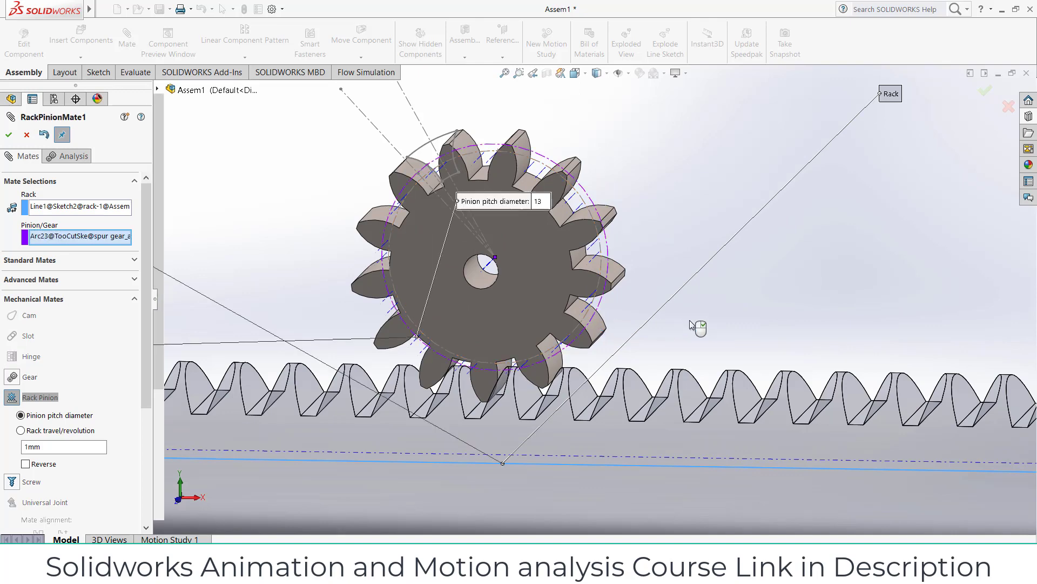
scroll(699, 311, up, 3)
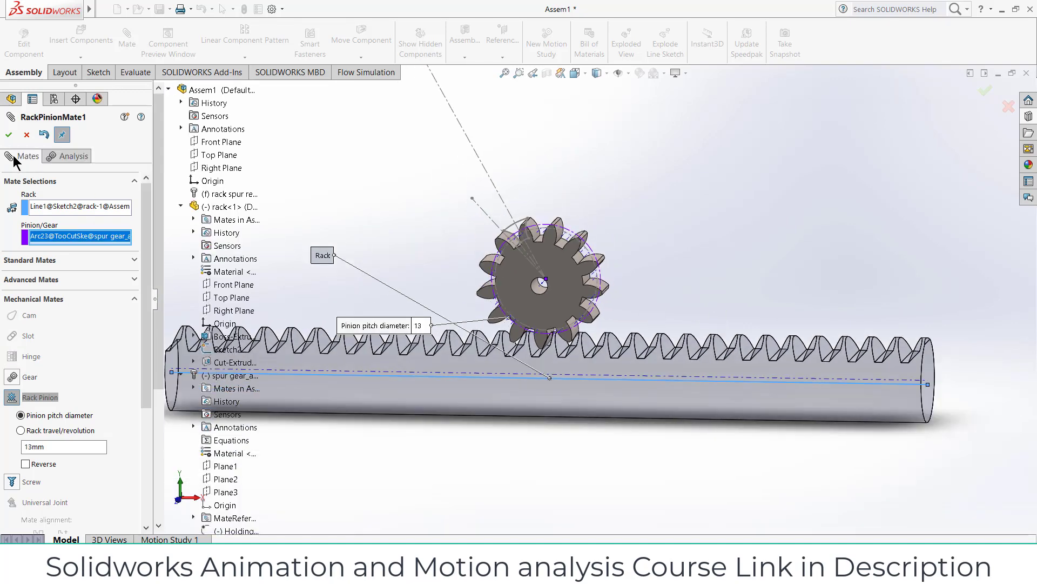
click(9, 136)
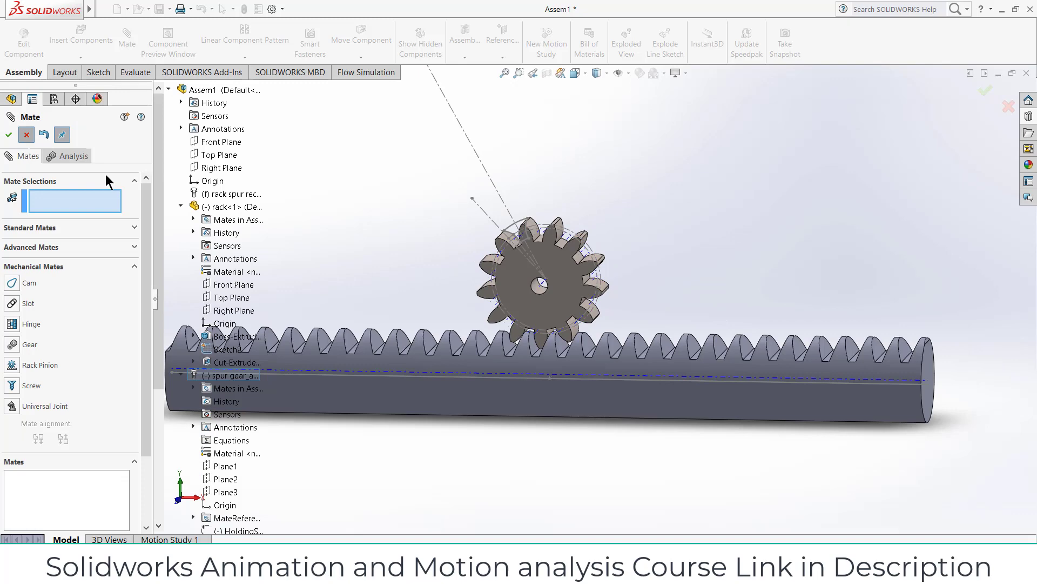
key(Escape)
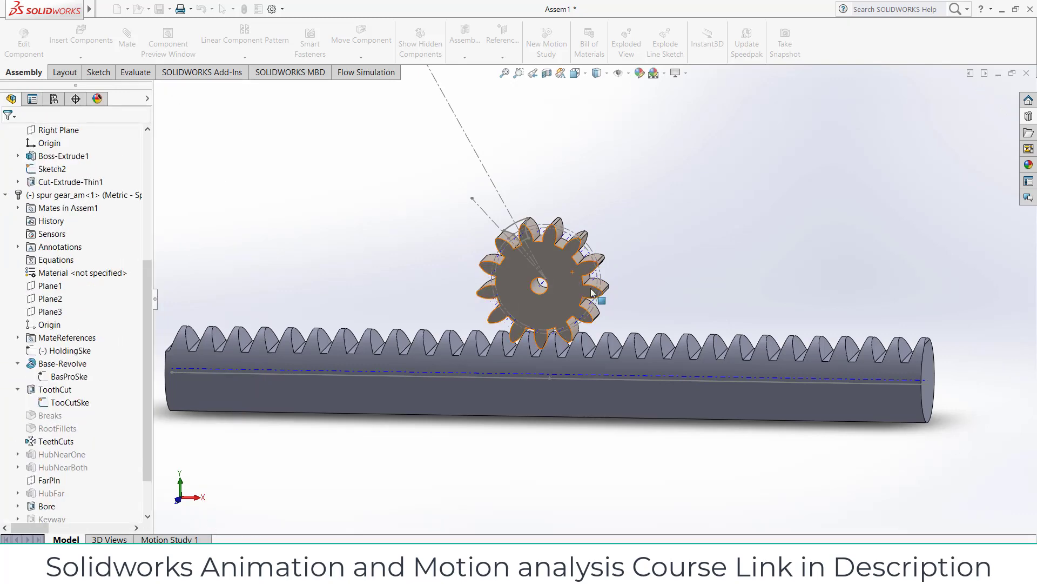
- Rotate the spur gear to confirm the rack slides along beneath it
click(593, 292)
scroll(621, 350, up, 3)
scroll(620, 458, down, 2)
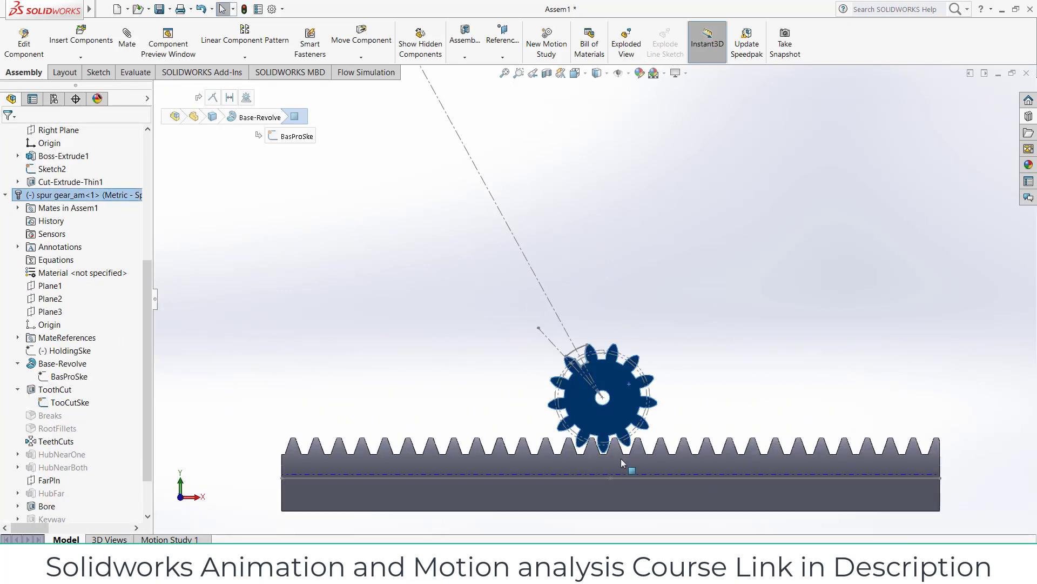
scroll(623, 462, up, 4)
scroll(606, 411, down, 4)
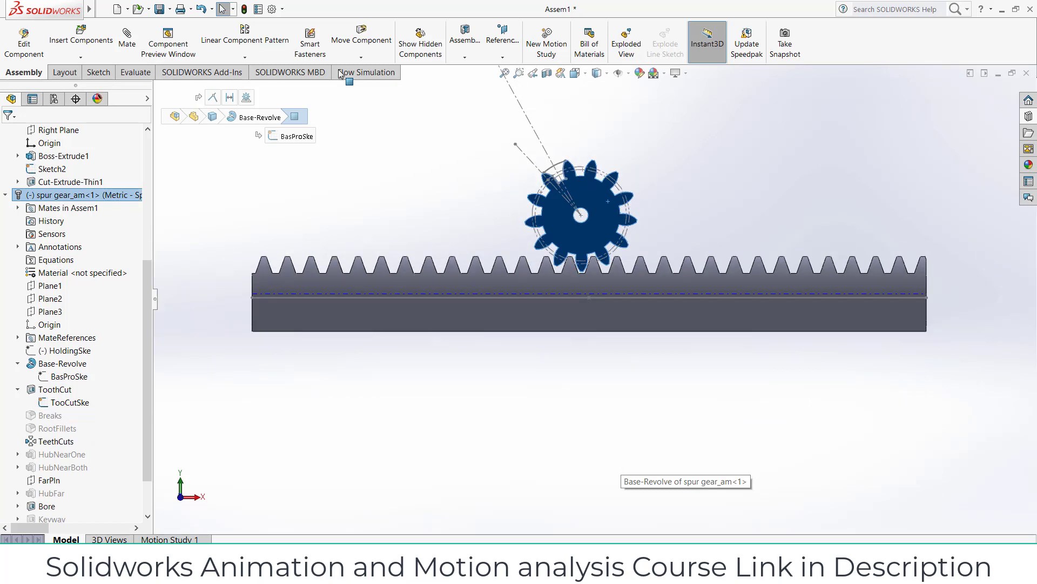
click(360, 57)
click(363, 85)
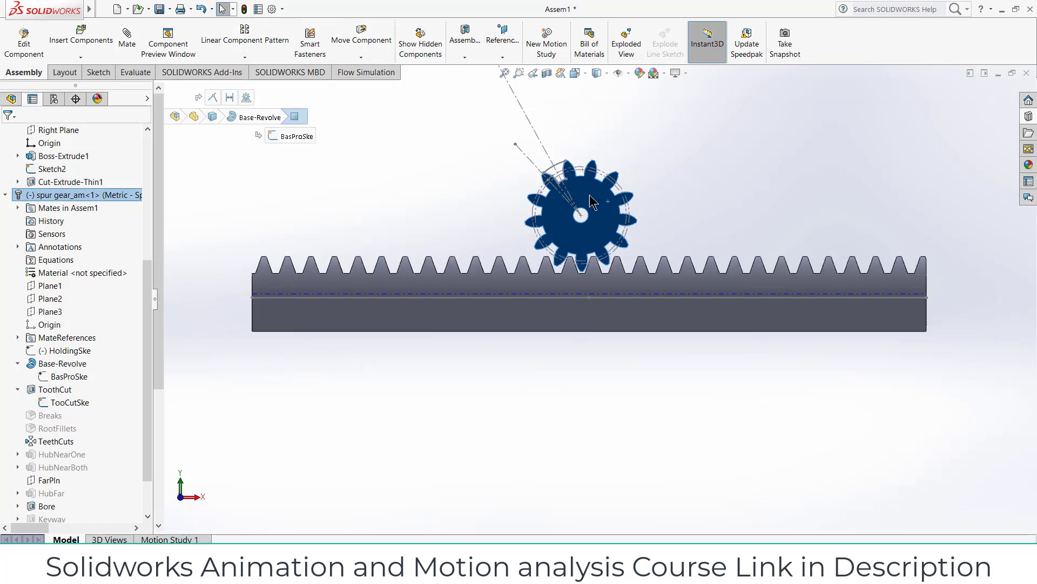
drag(604, 233, 570, 204)
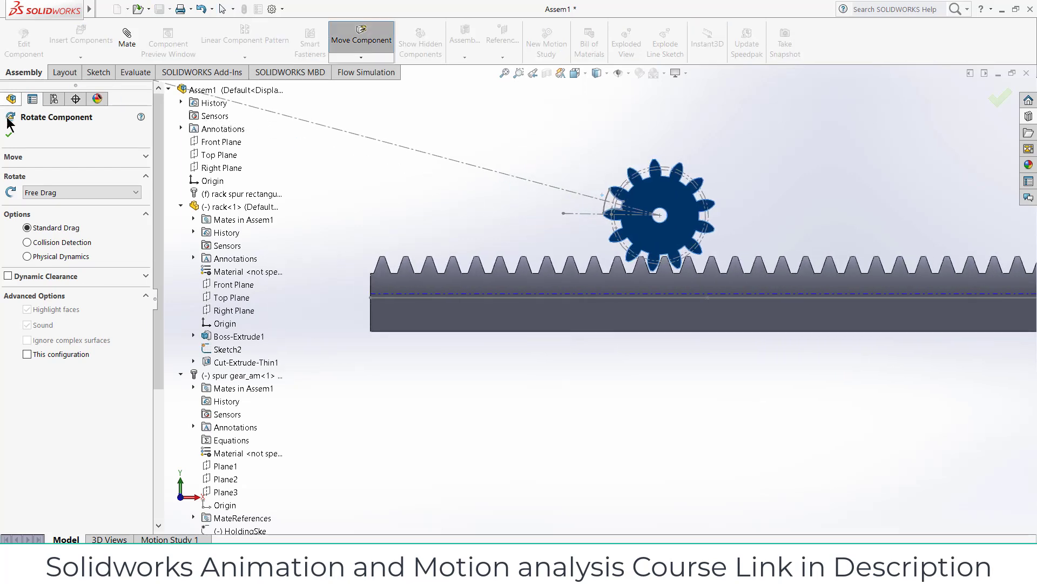
click(11, 135)
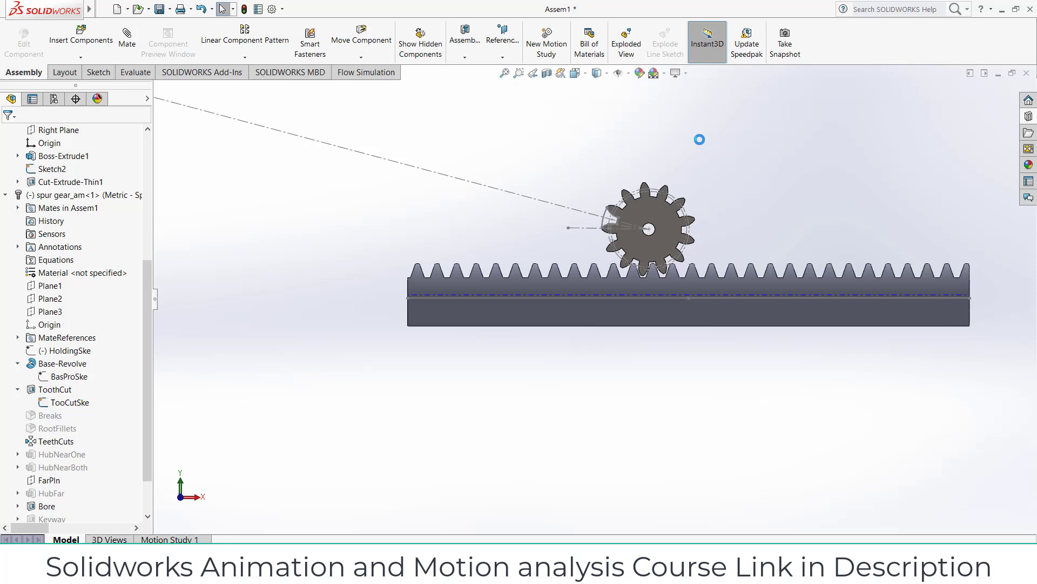
middle_drag(699, 140, 664, 159)
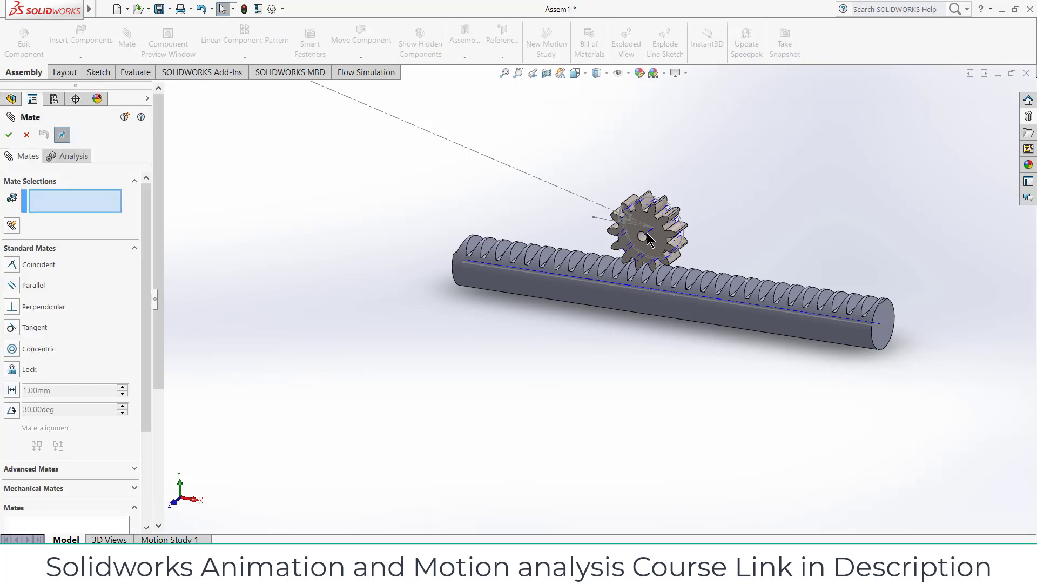
- Mate the spur gear's Axis<1> coincident with the assembly Right Plane
scroll(648, 245, down, 5)
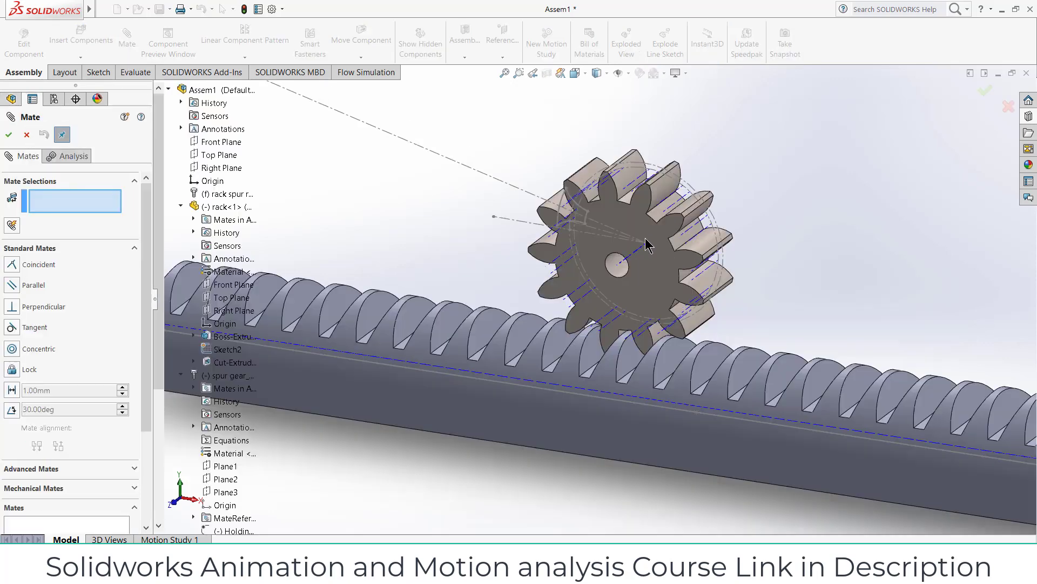
scroll(632, 262, down, 1)
click(632, 262)
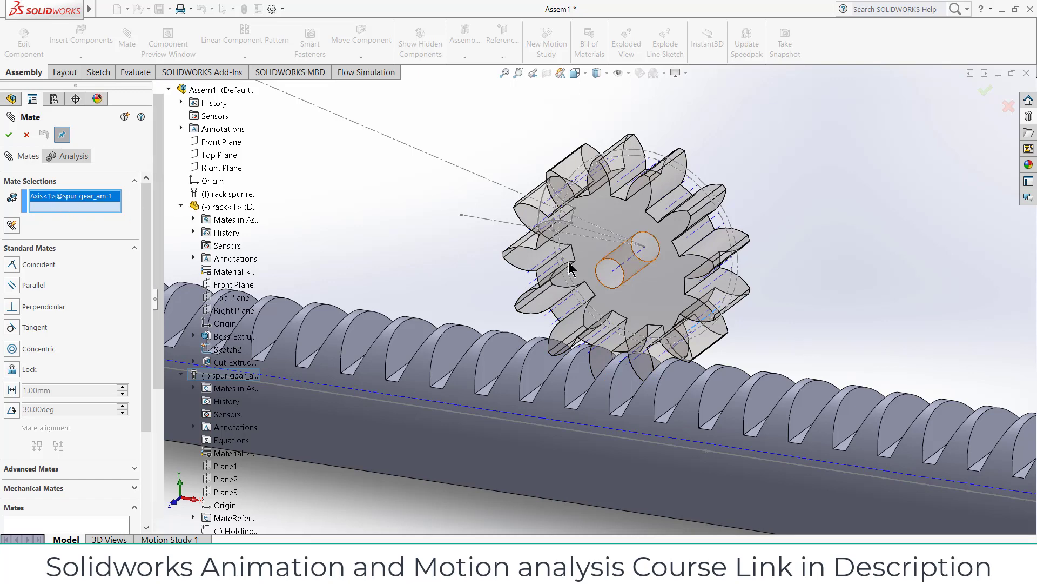
right_click(98, 205)
click(163, 211)
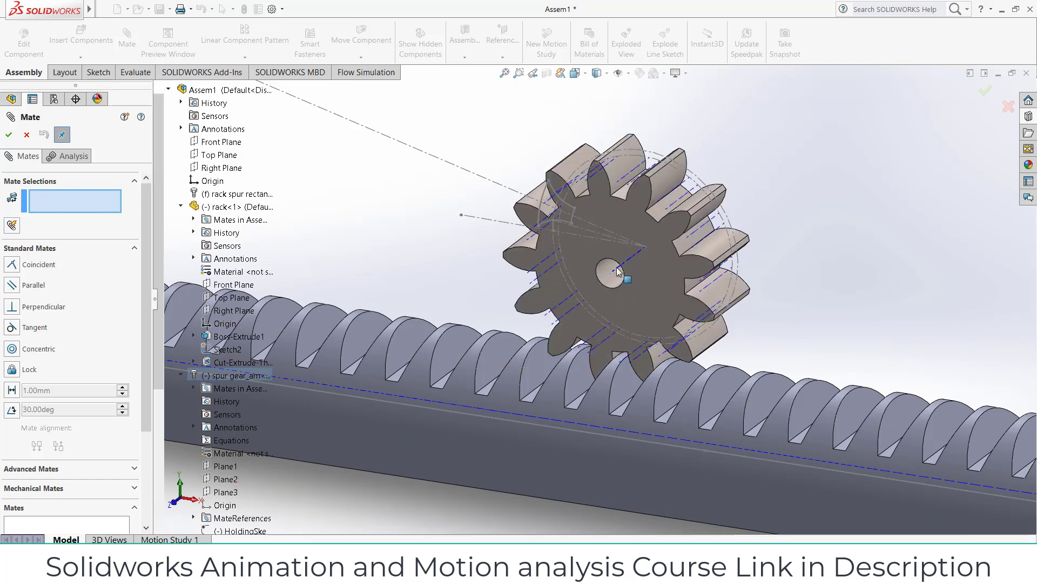
click(626, 266)
scroll(306, 196, up, 2)
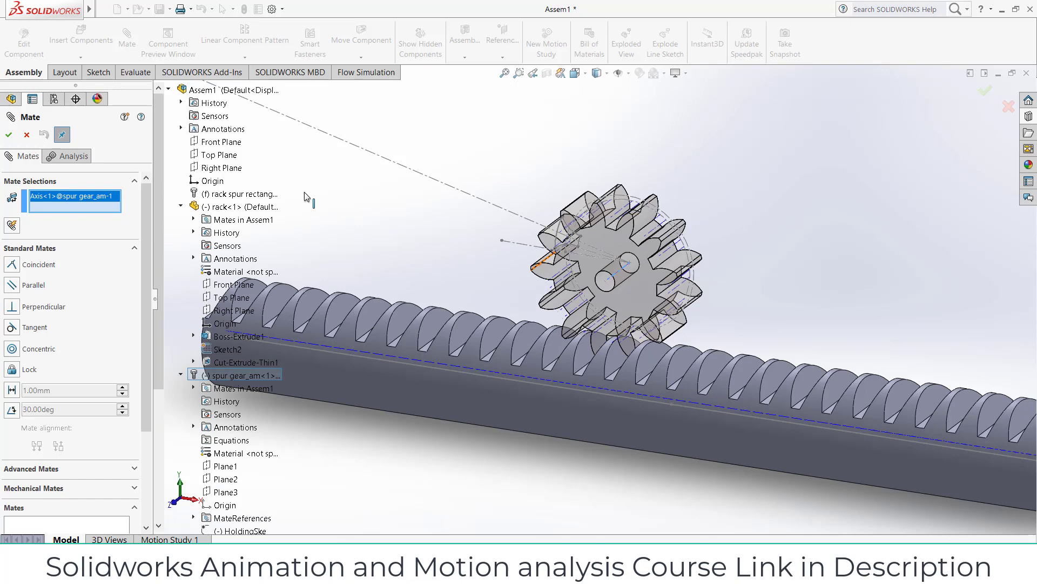
scroll(529, 216, up, 3)
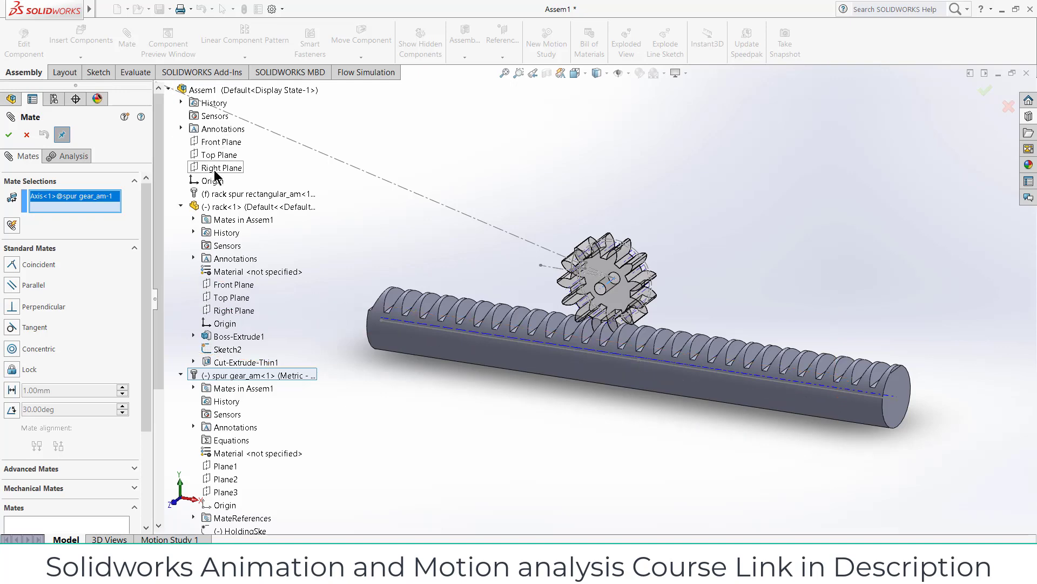
click(214, 169)
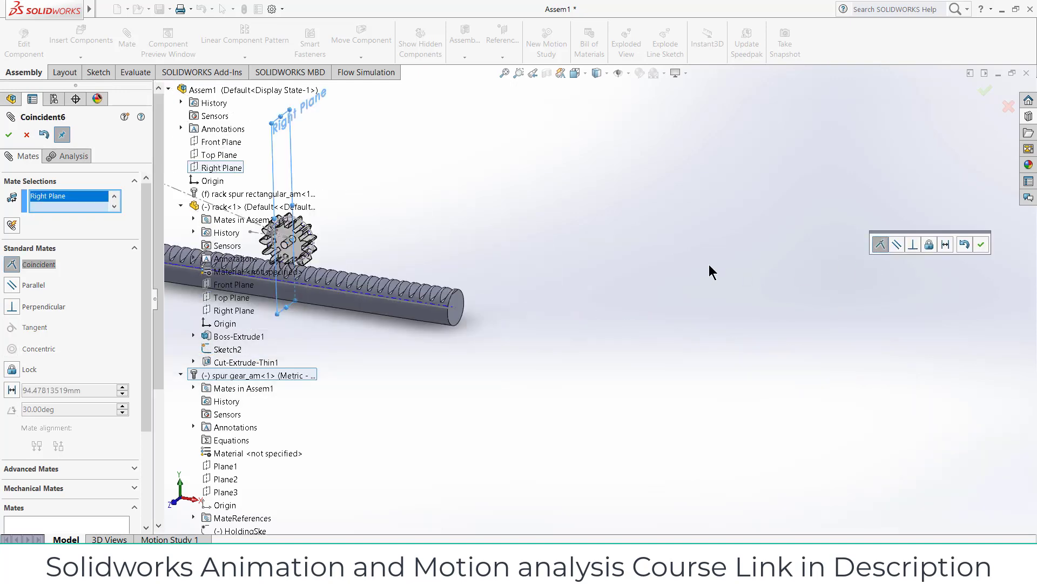
click(981, 244)
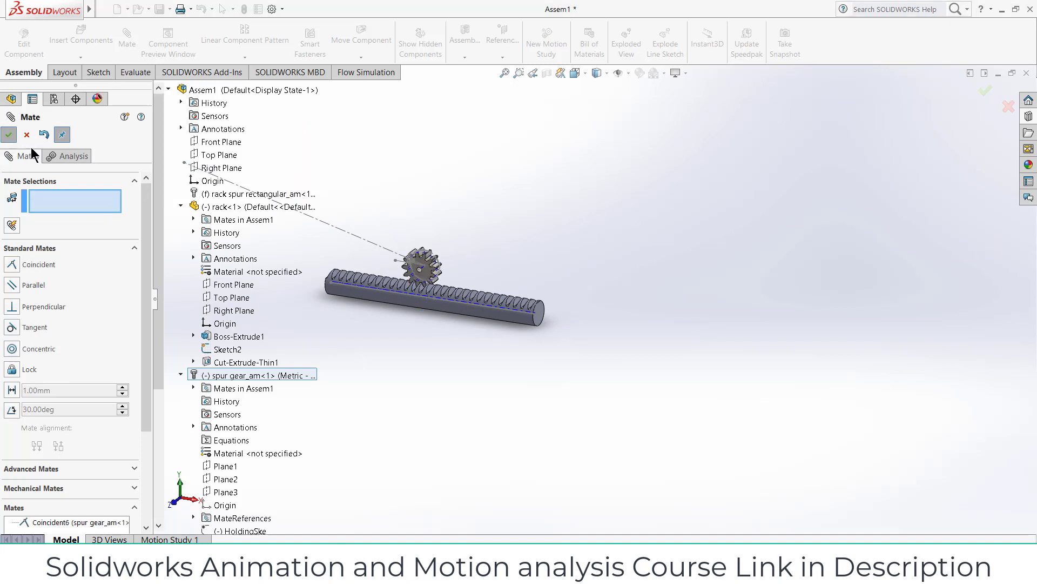
- Close the Mate tool and slide the rack left to check the gear turns with it
click(8, 134)
scroll(411, 278, down, 3)
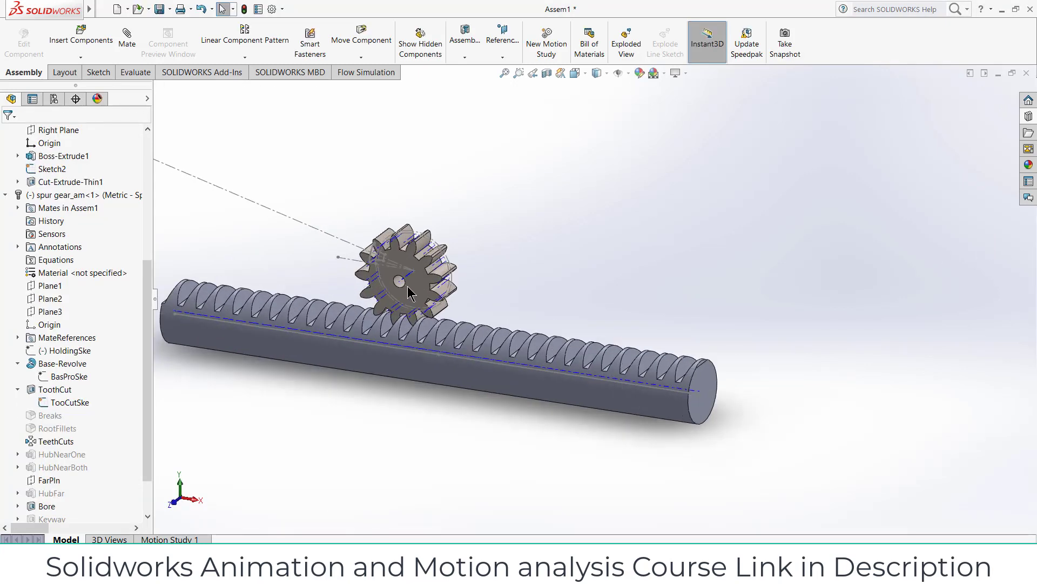
click(409, 292)
key(ctrl+8)
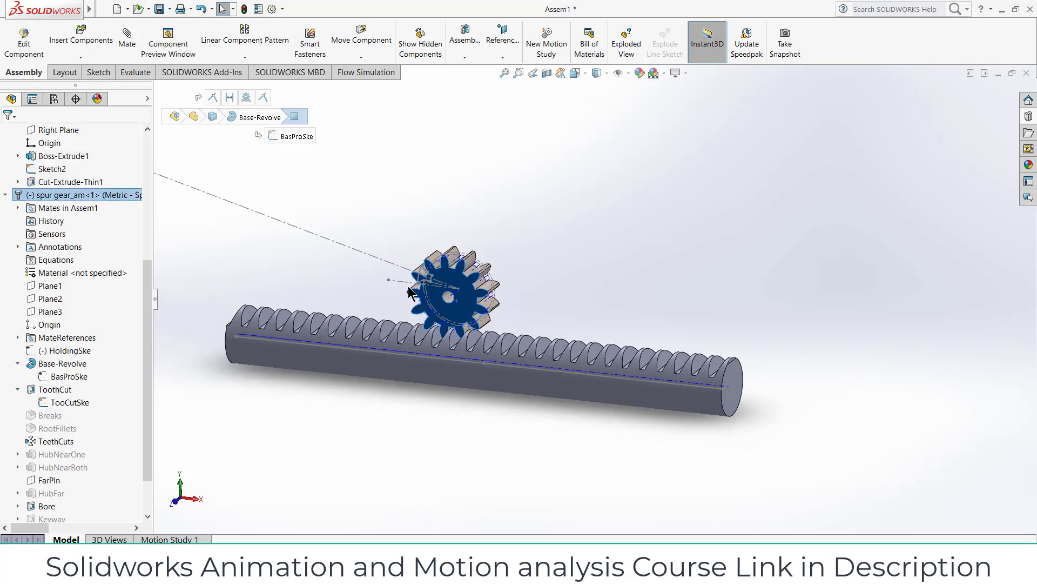
scroll(638, 366, down, 2)
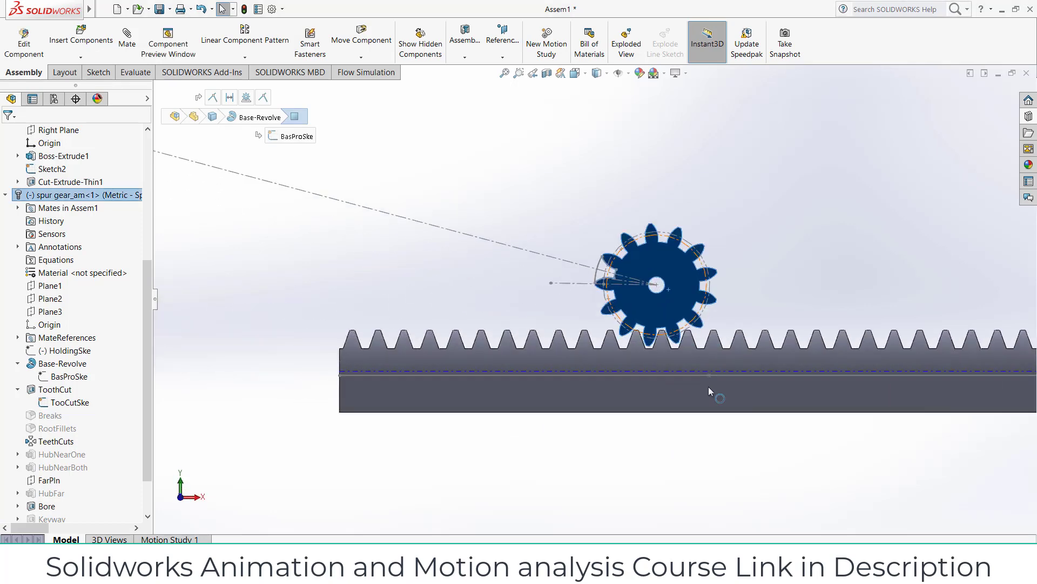
drag(709, 388, 565, 364)
key(Escape)
scroll(566, 364, up, 1)
scroll(33, 398, down, 4)
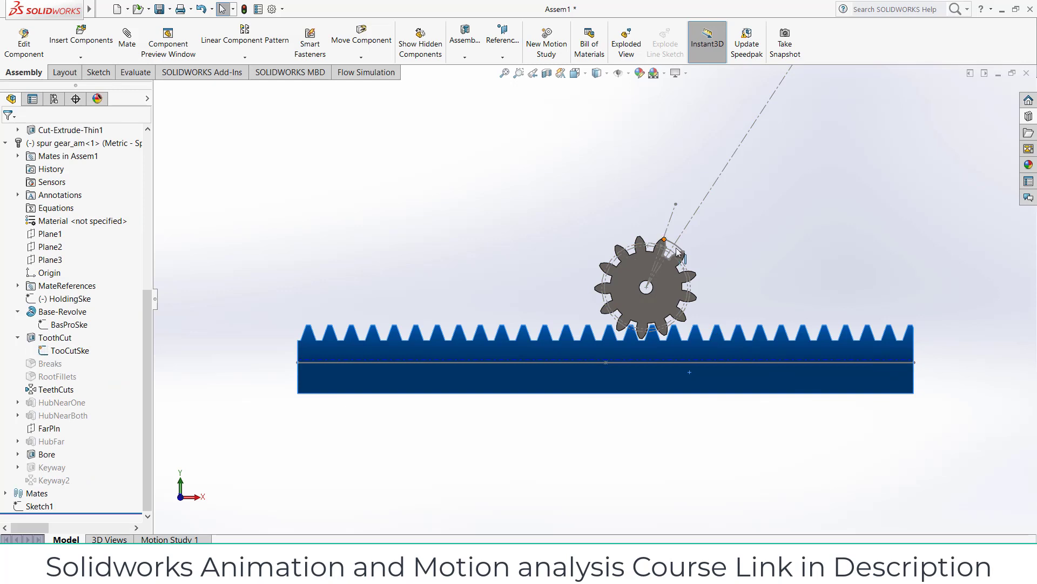
- Hide the gear's TooCutSke tooth-cut sketch
right_click(68, 325)
click(59, 351)
right_click(58, 351)
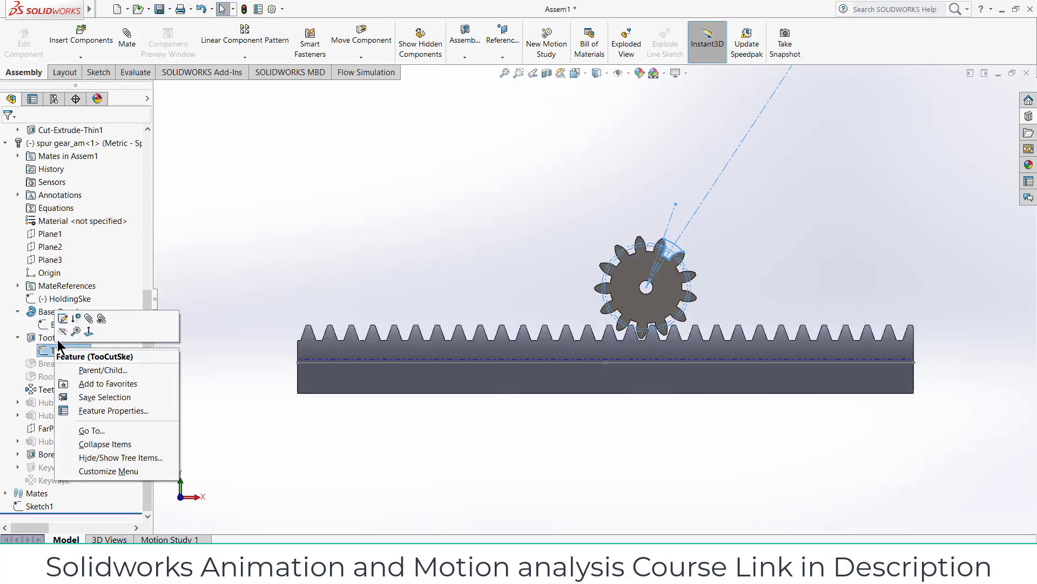
click(63, 331)
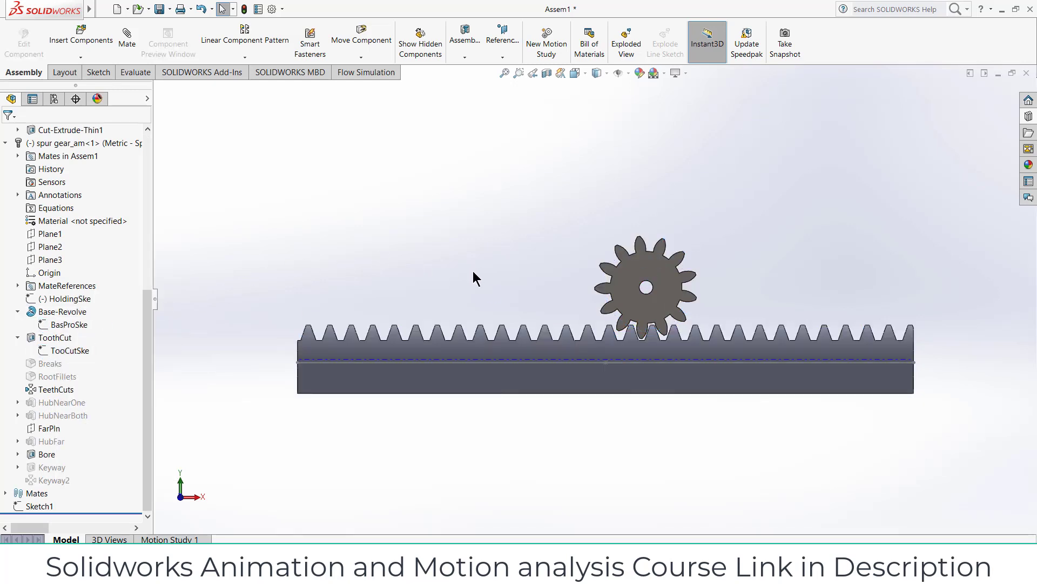
- In Motion Study 1, begin a motor on a gear face, then cancel it
click(170, 539)
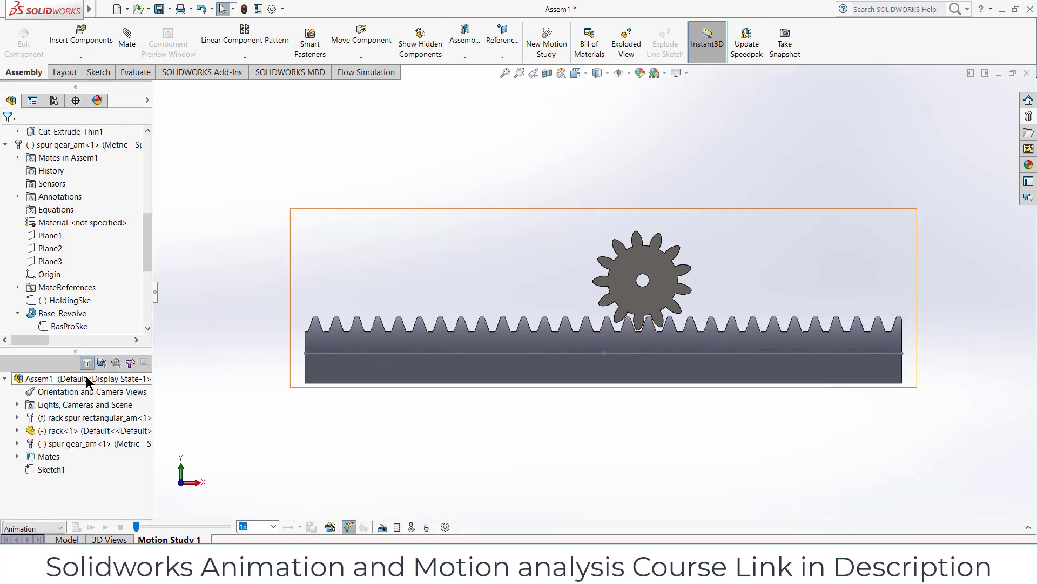
click(381, 527)
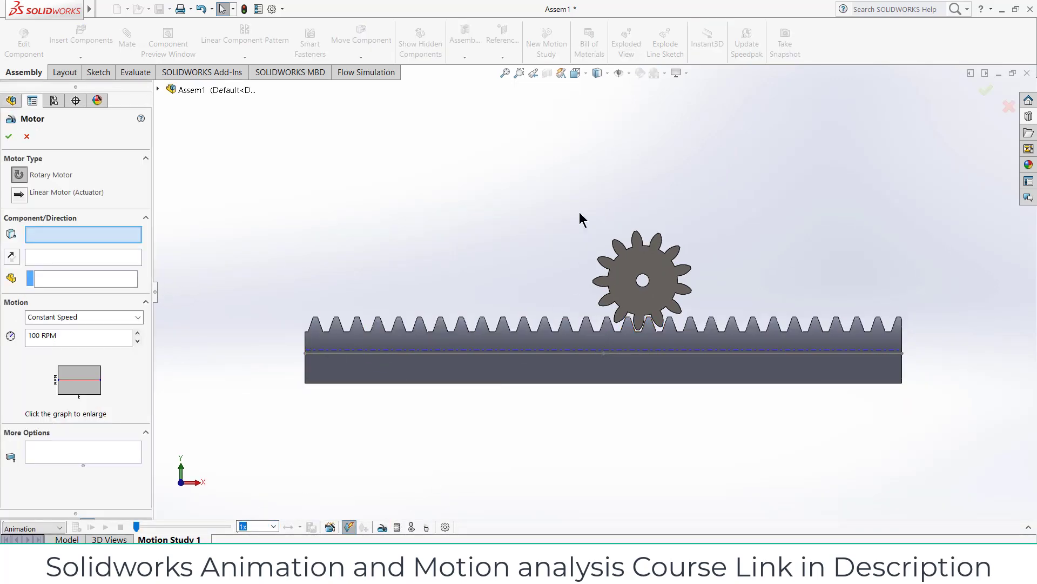
middle_drag(579, 211, 652, 296)
scroll(637, 300, down, 5)
scroll(627, 300, down, 3)
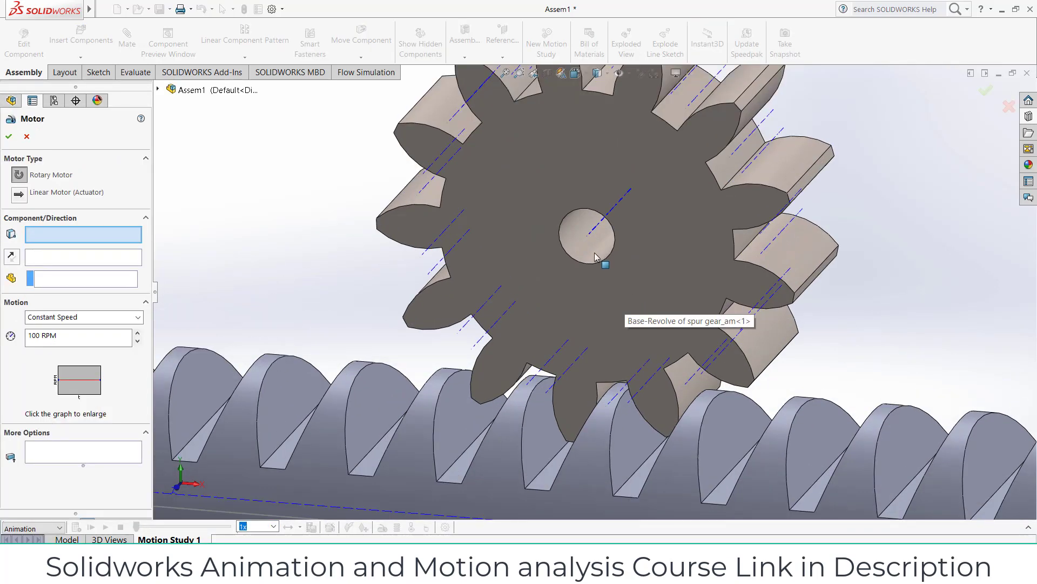
click(616, 314)
scroll(610, 319, up, 6)
key(ctrl+1)
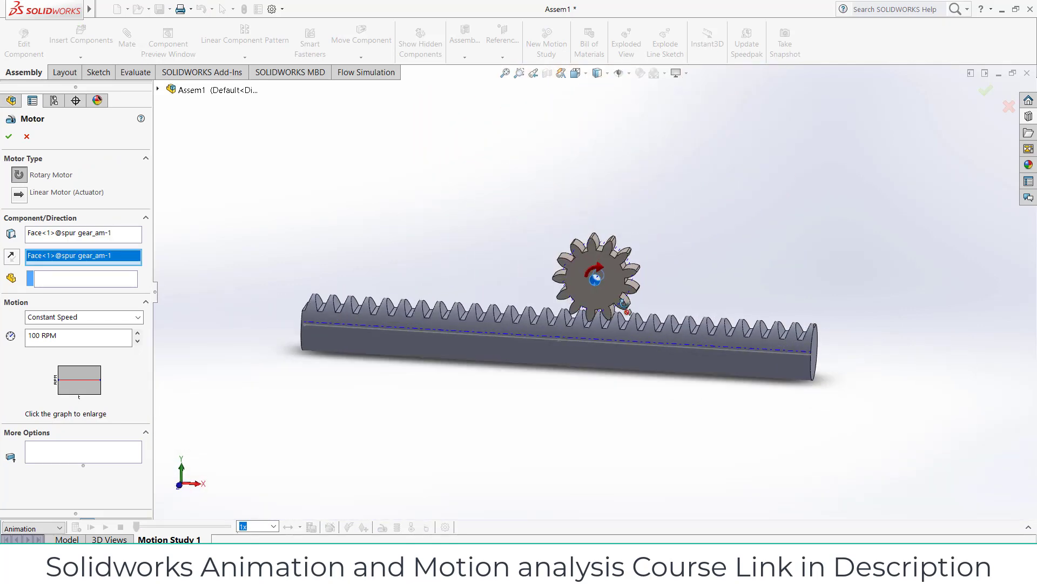
click(26, 137)
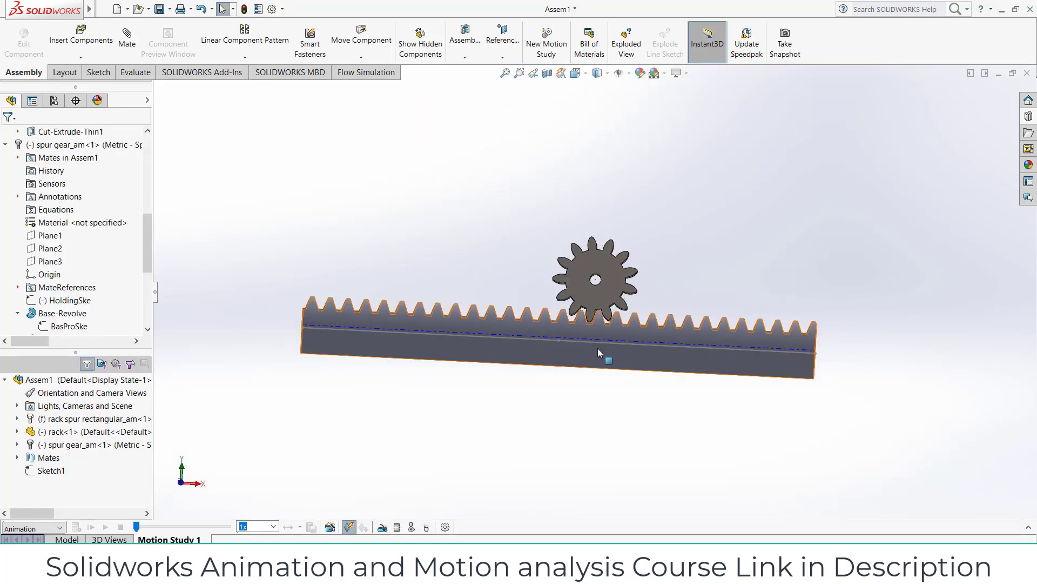
- Slide the rack right in front view so the gear meshes near its left end
click(607, 273)
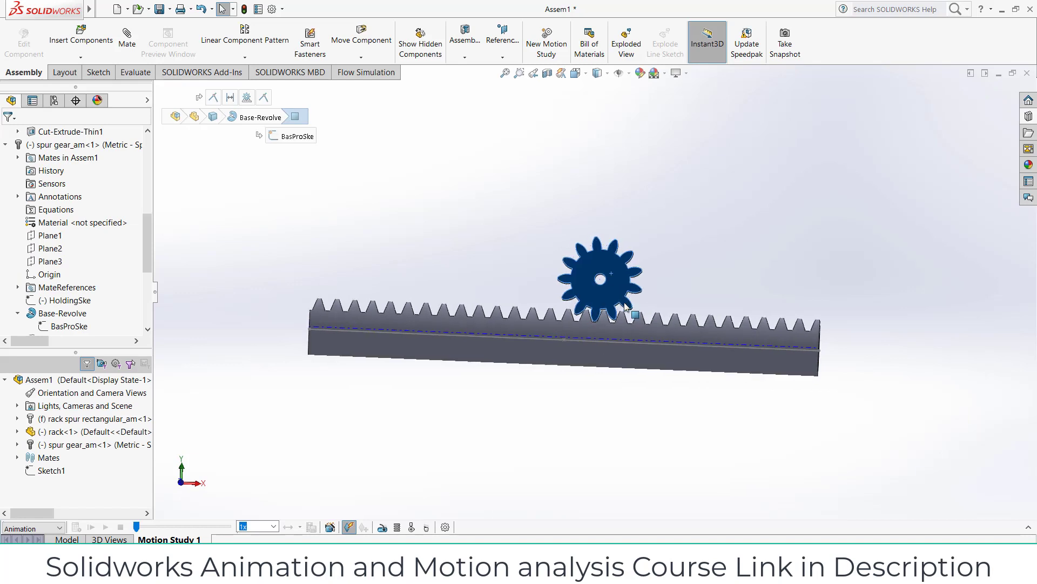
key(ctrl+1)
click(679, 348)
drag(679, 348, 823, 342)
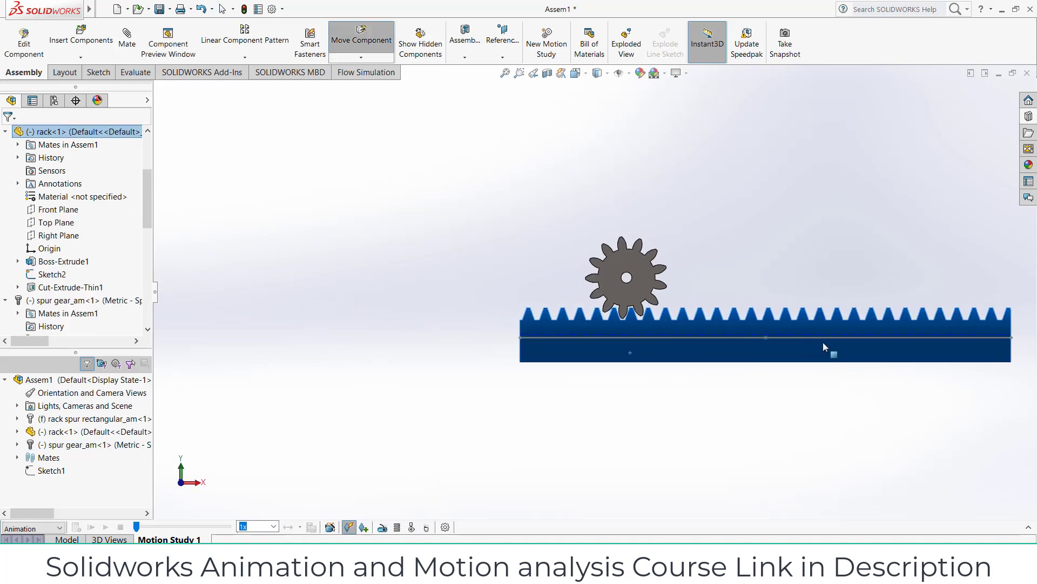
- Define a 100 RPM rotary motor driving the spur gear's bore face
click(381, 526)
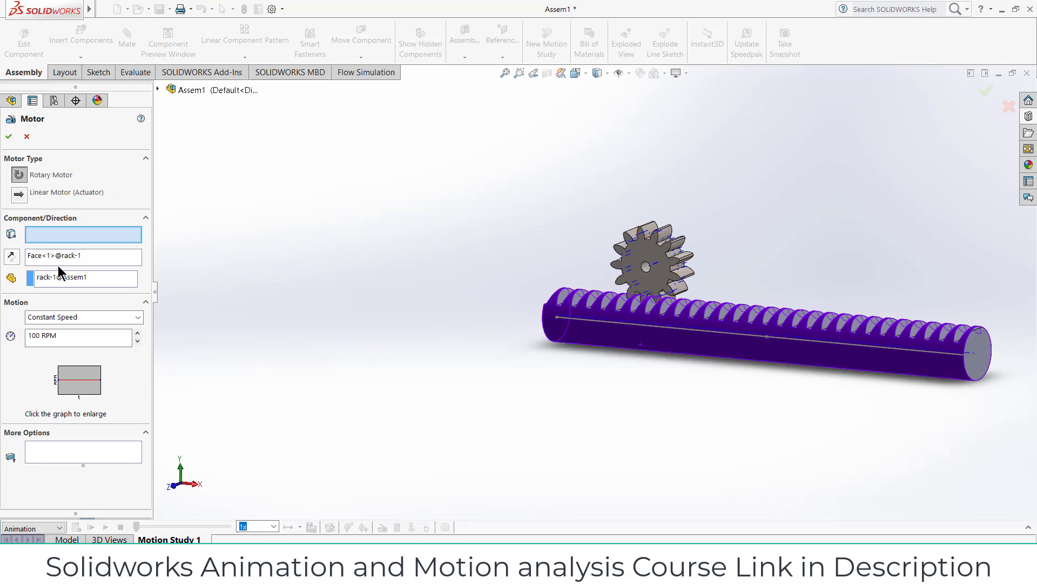
click(26, 136)
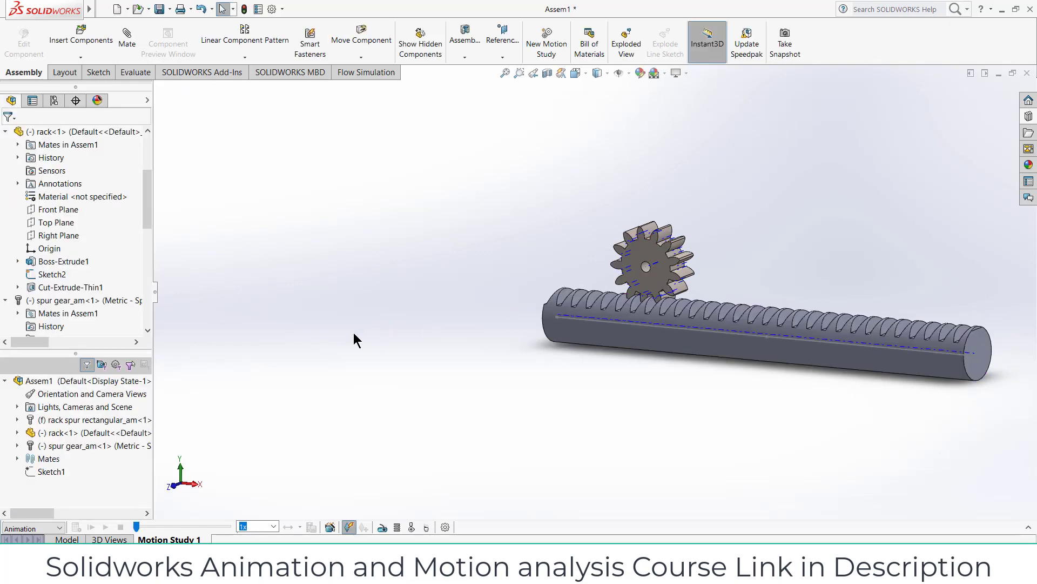
click(377, 527)
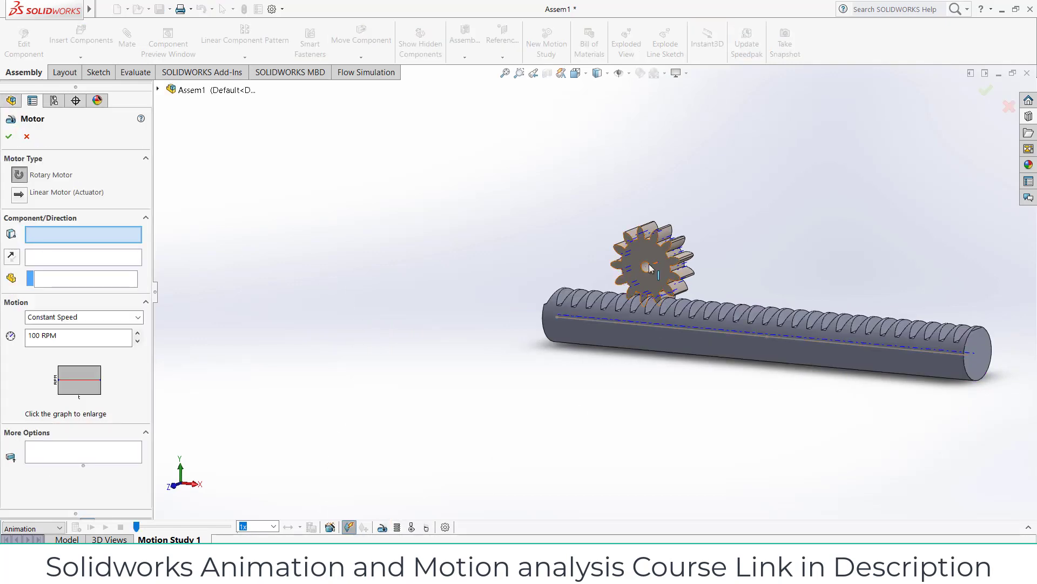
scroll(629, 279, up, 6)
click(629, 277)
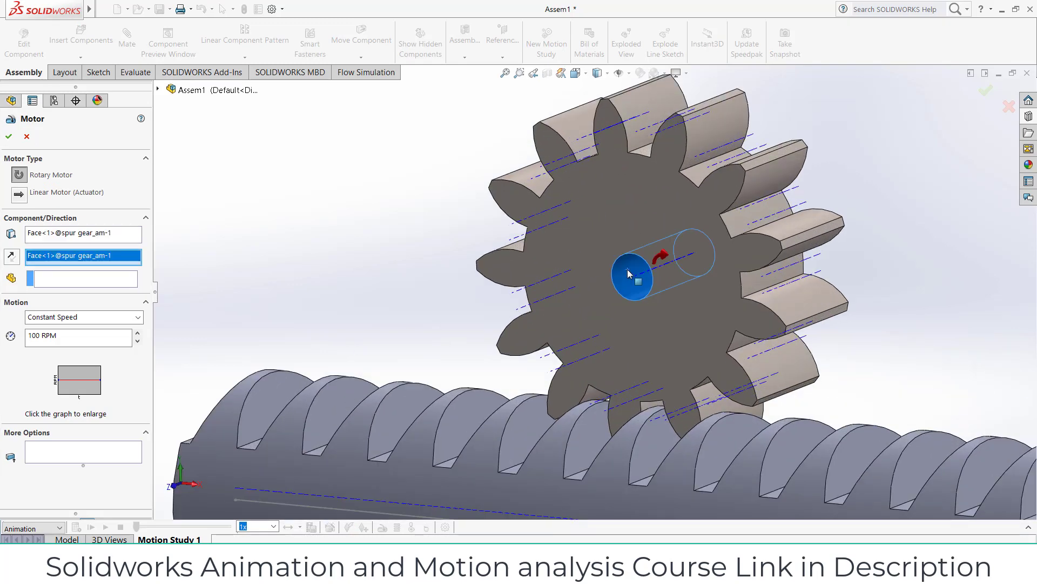
scroll(623, 282, down, 2)
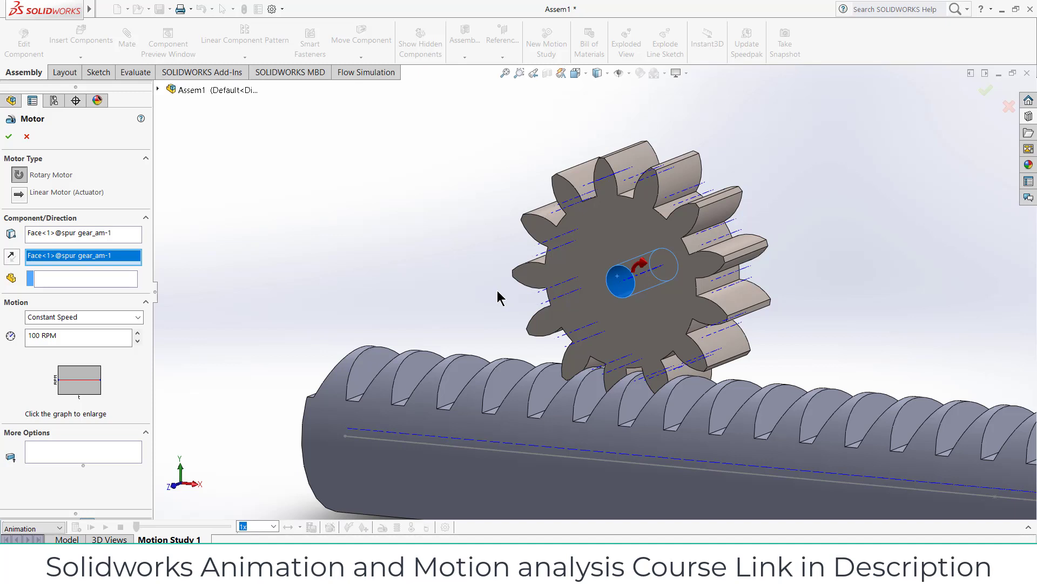
- Set RotaryMotor1 to Distance motion of 360 degrees from 0.00 s over 5.00 s
click(84, 317)
click(92, 317)
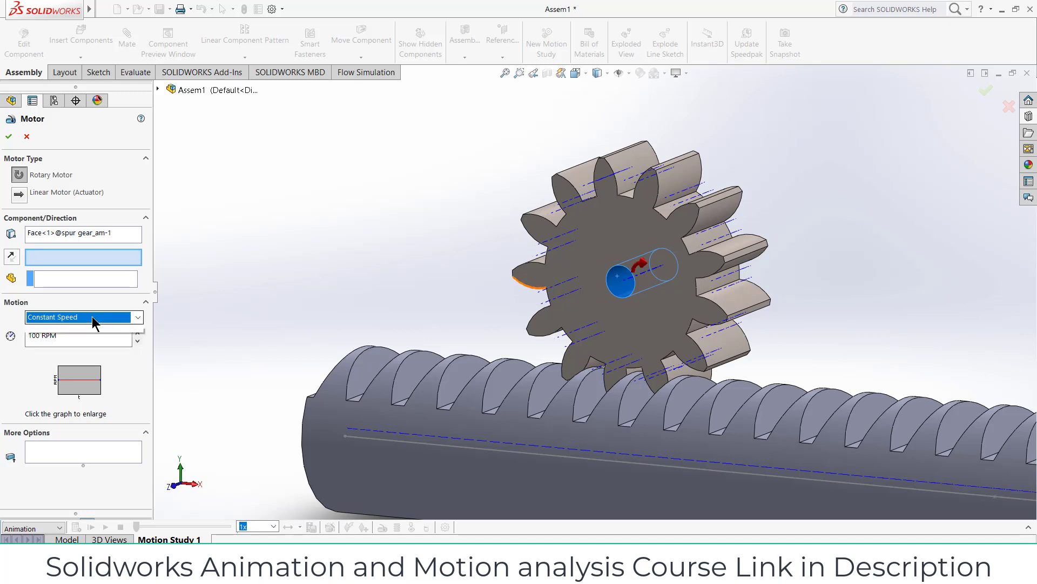
click(91, 316)
click(82, 344)
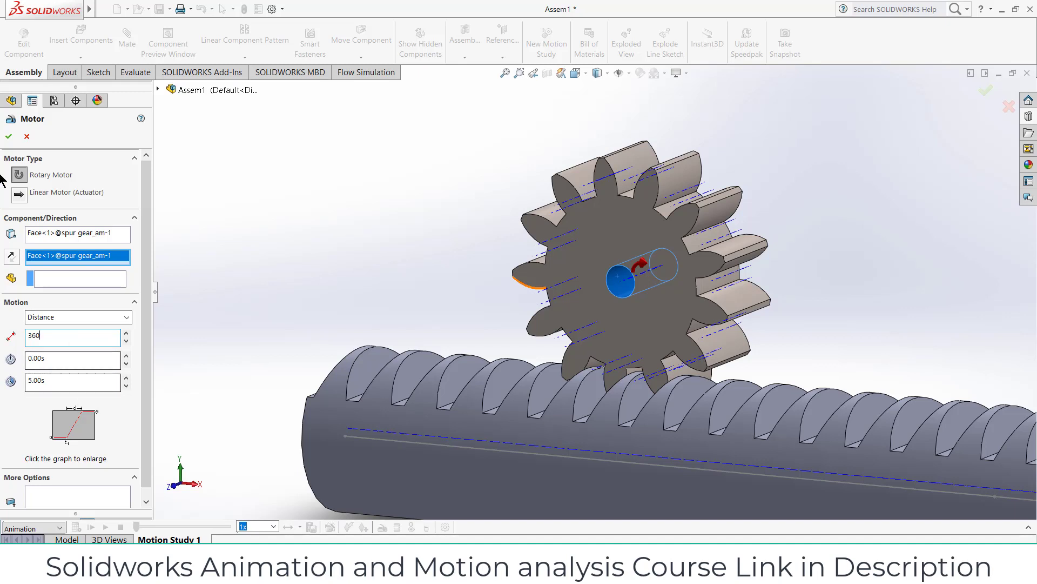
click(8, 137)
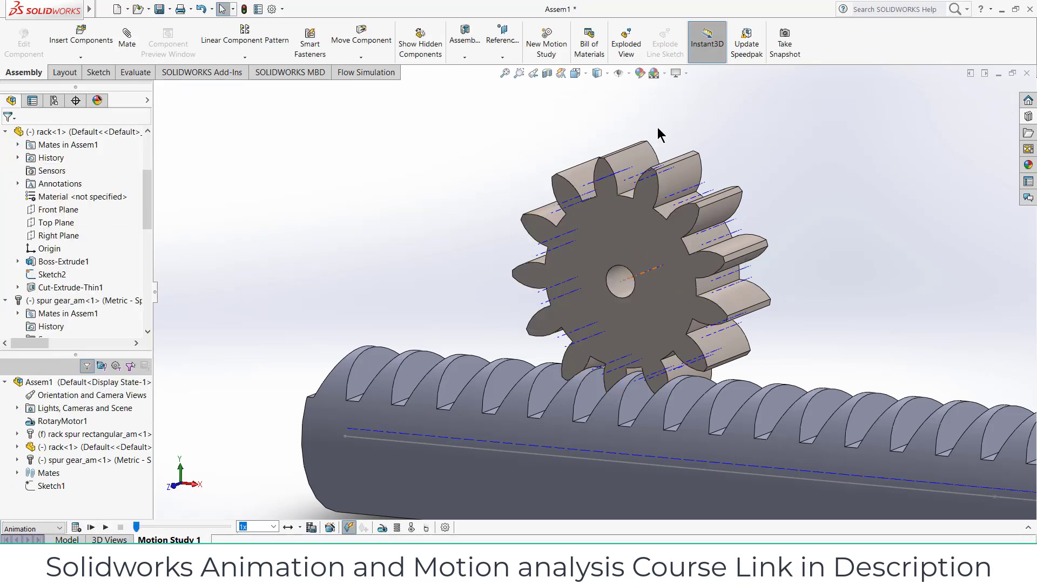
- Hide the temporary axes and view the assembly from the front
click(625, 74)
click(634, 106)
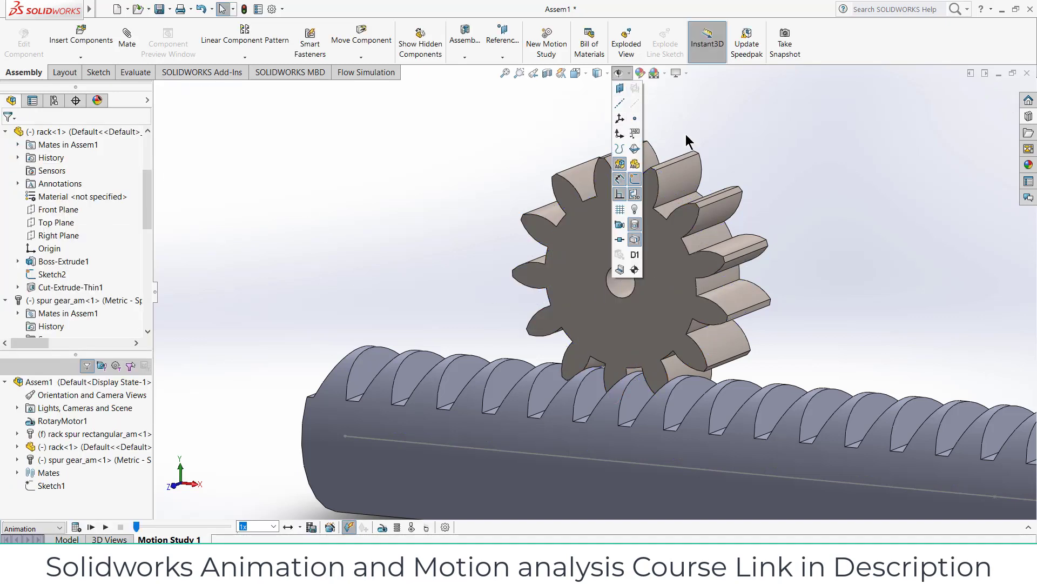
click(635, 269)
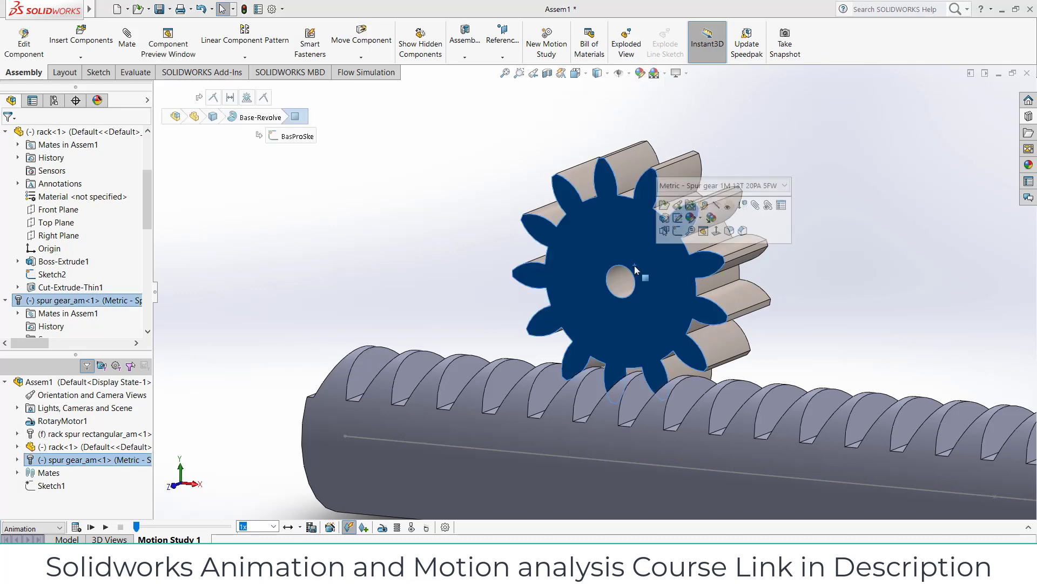
key(ctrl+8)
click(524, 386)
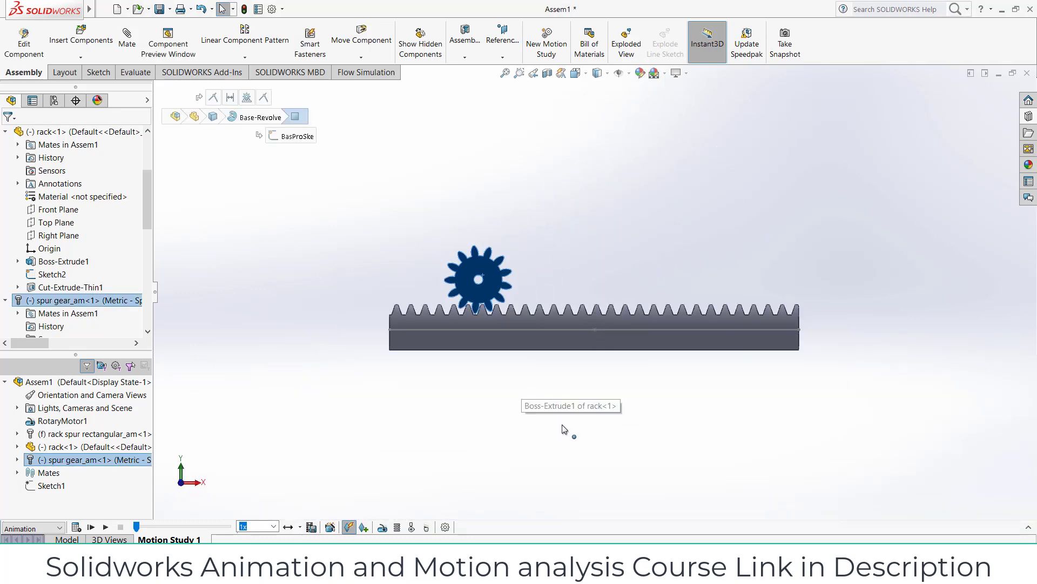
- Hide the sketch line across the rack and calculate Motion Study 1
click(627, 74)
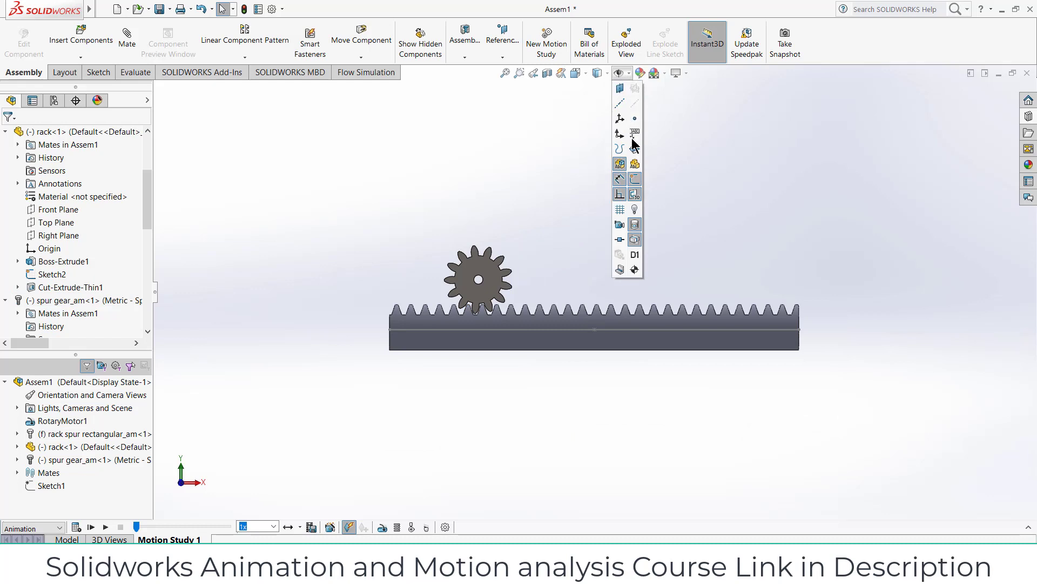
click(634, 181)
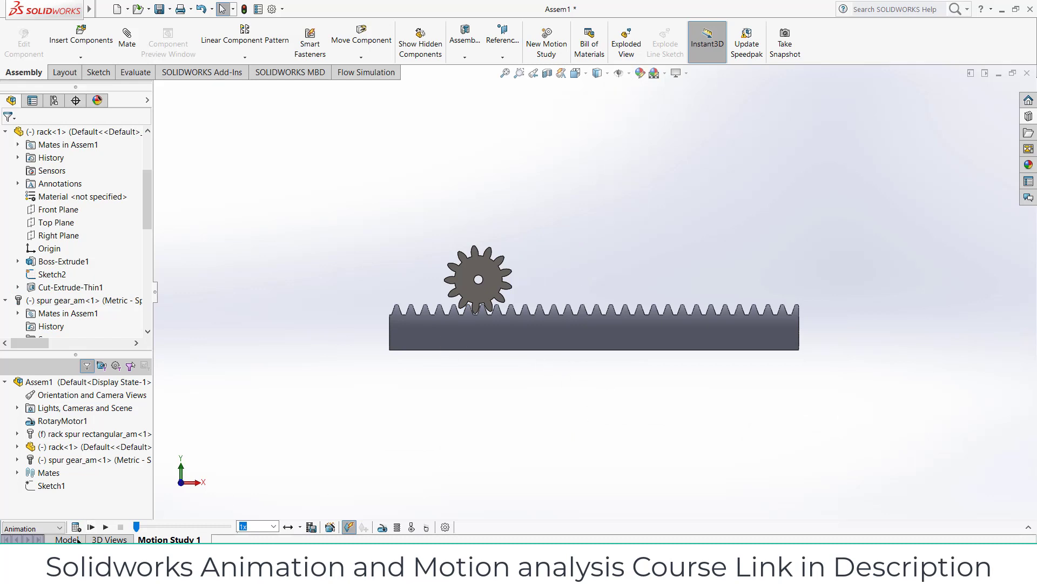
click(77, 527)
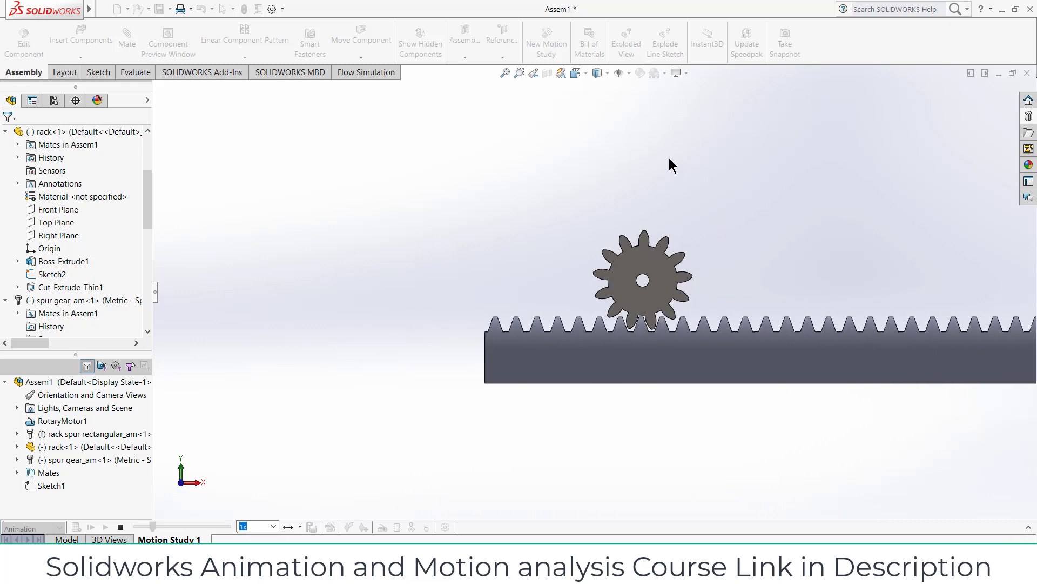
- Disable playback of view keys for Orientation and Camera Views in the MotionManager timeline
click(581, 74)
click(682, 209)
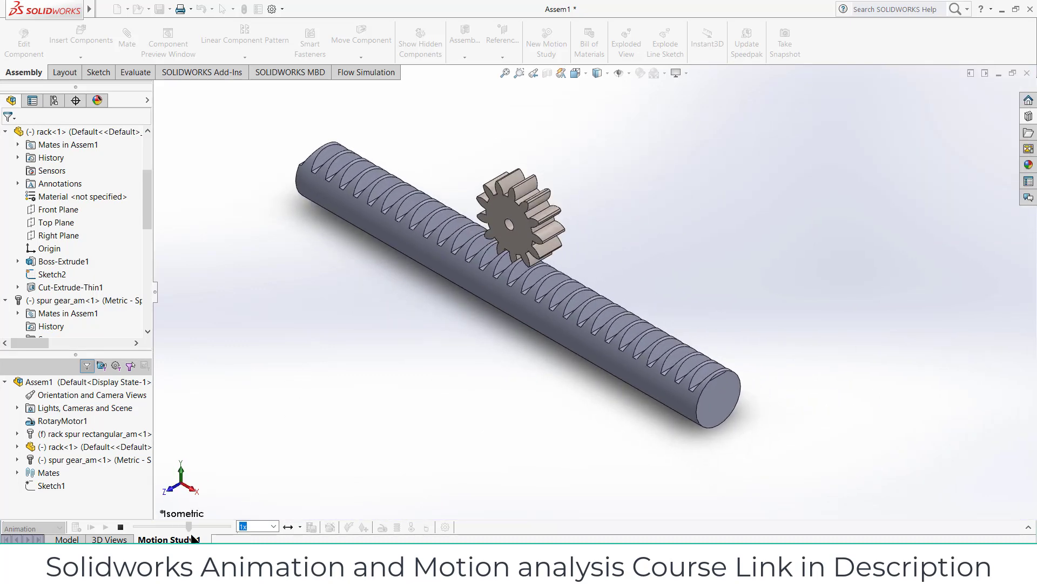
click(1029, 527)
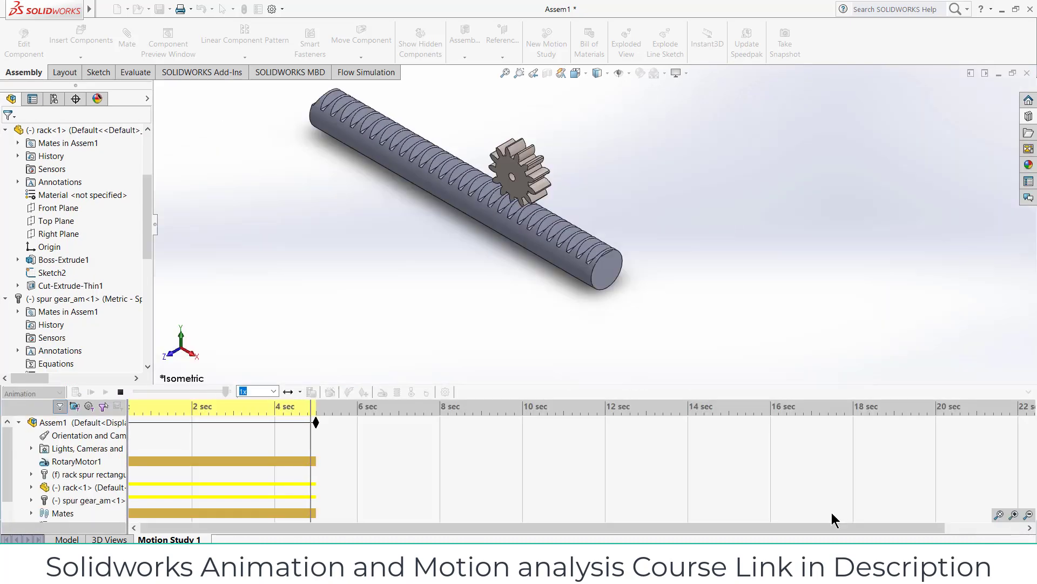
right_click(83, 437)
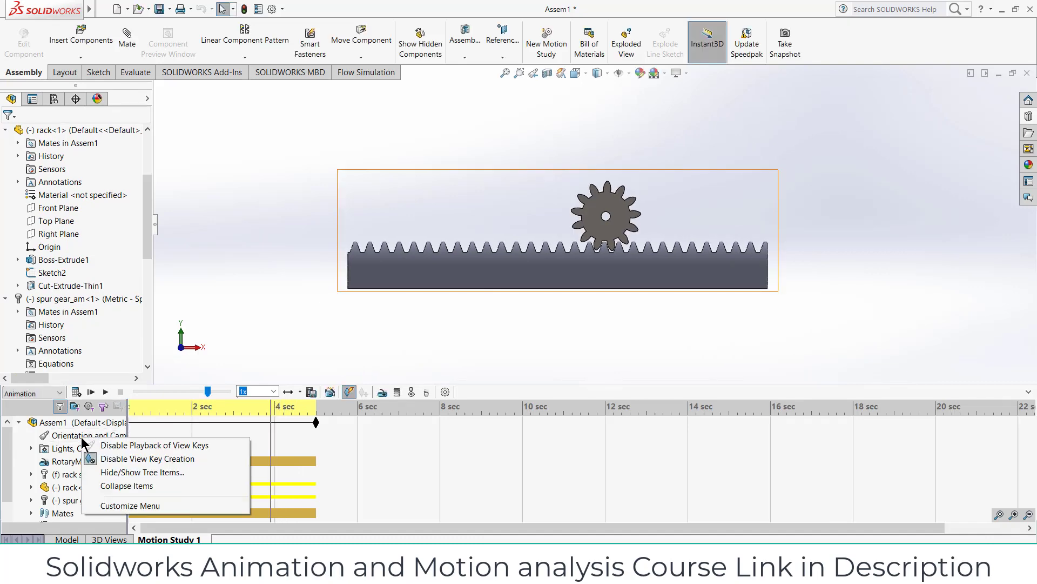
click(90, 447)
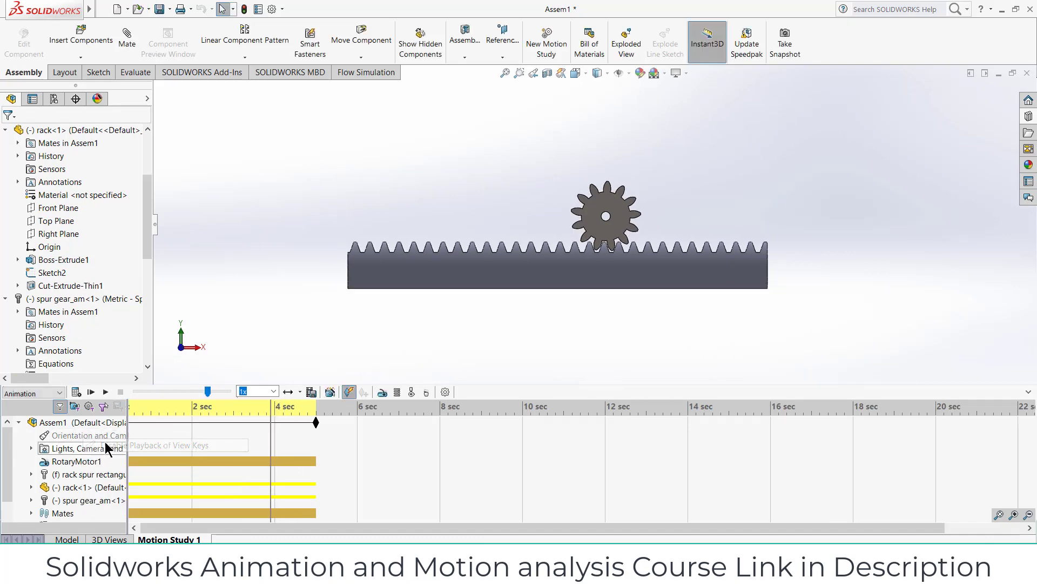
click(1027, 393)
- Switch to the isometric view and play the motion study animation
click(576, 74)
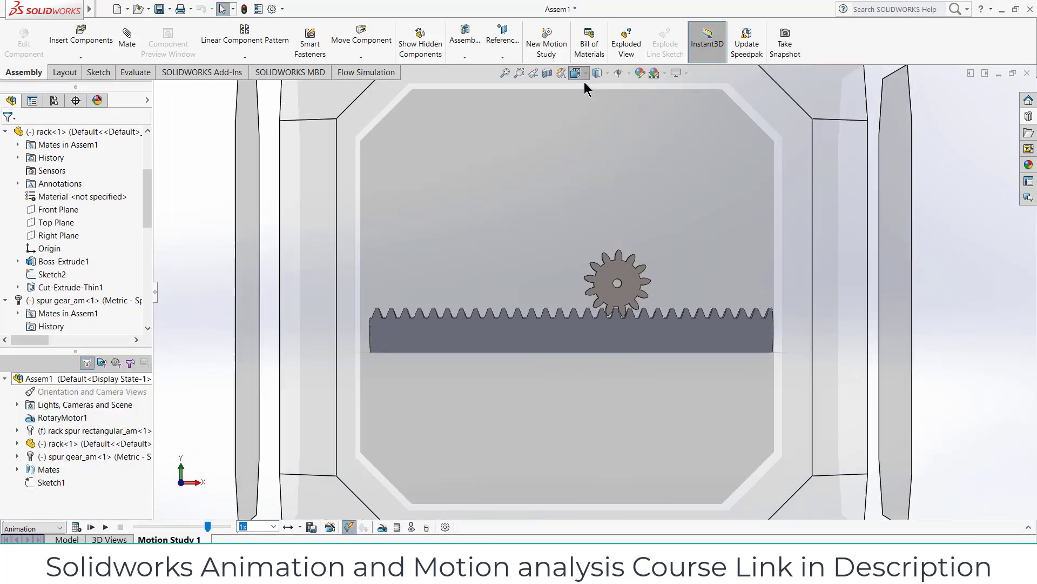
click(685, 183)
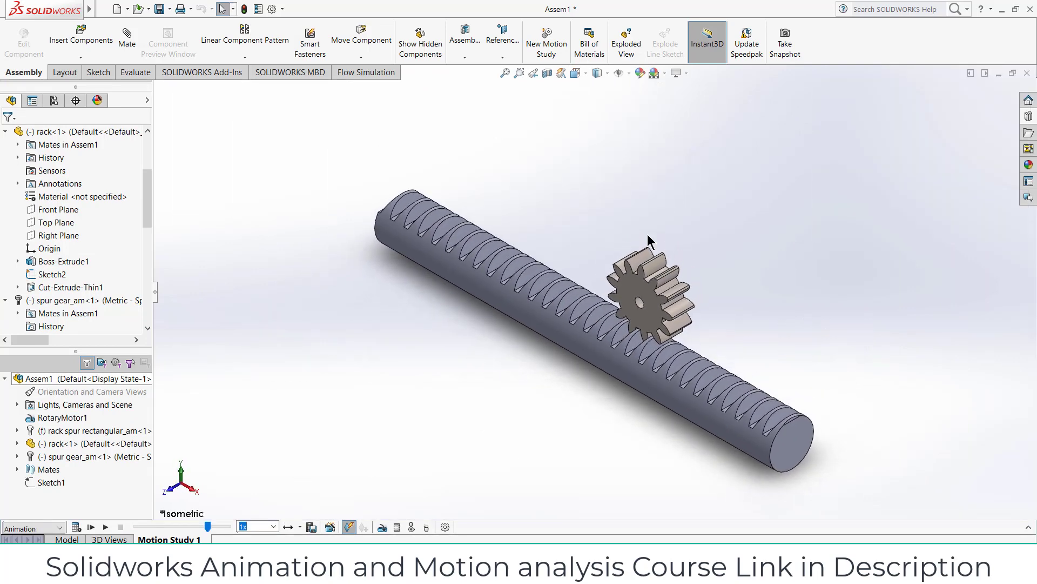
click(102, 529)
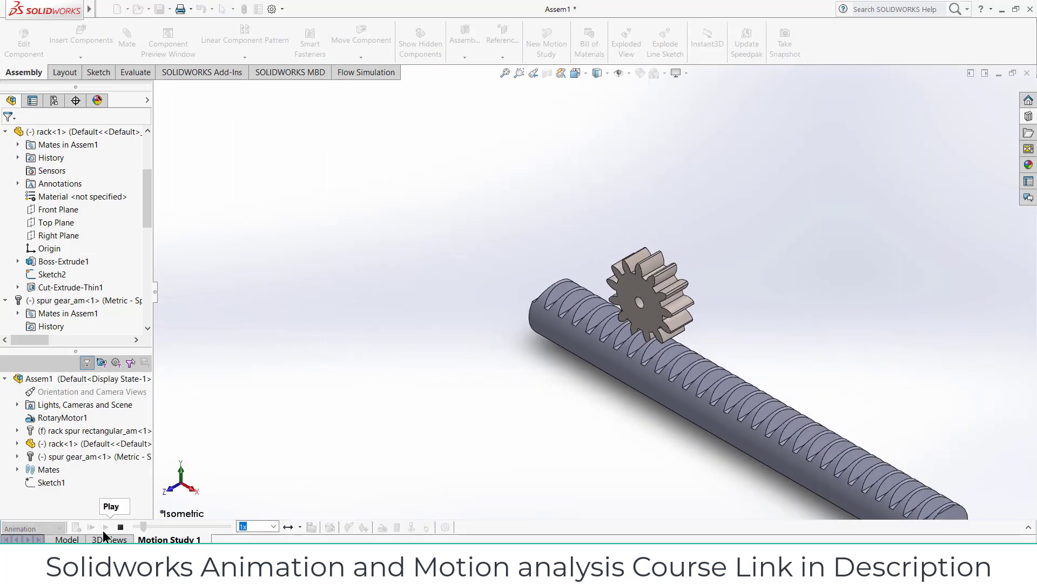